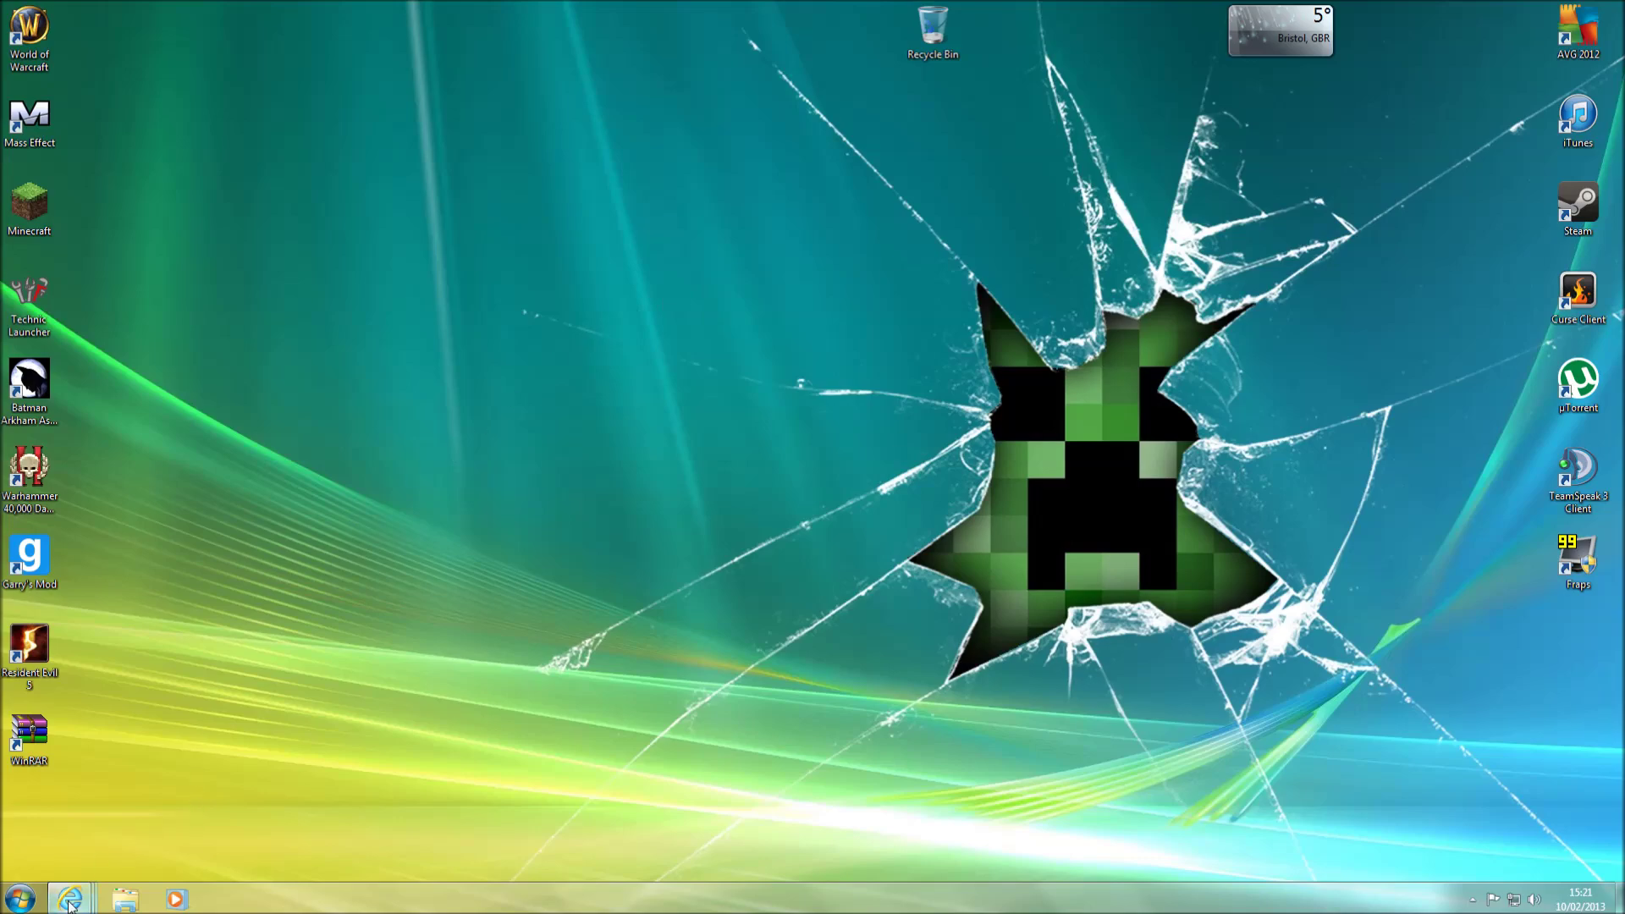
Step: Download the Sphax PureBDCraft 128x pack for MC1.4.7 and save it to the Desktop
mouse_move(70, 899)
click(100, 817)
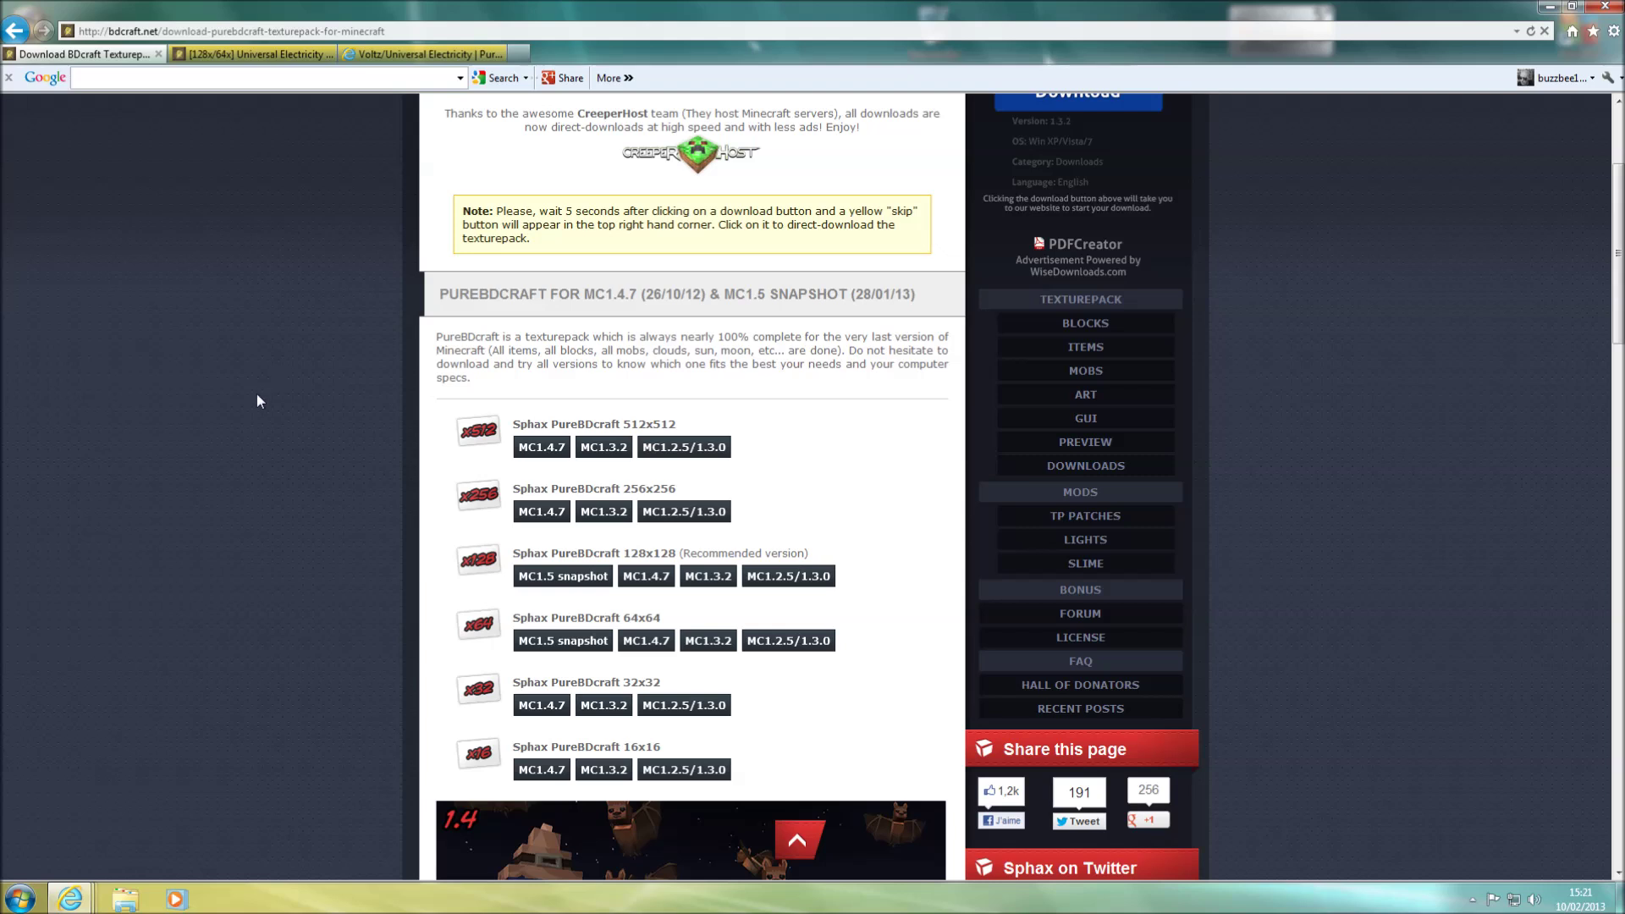
scroll(256, 393, up, 3)
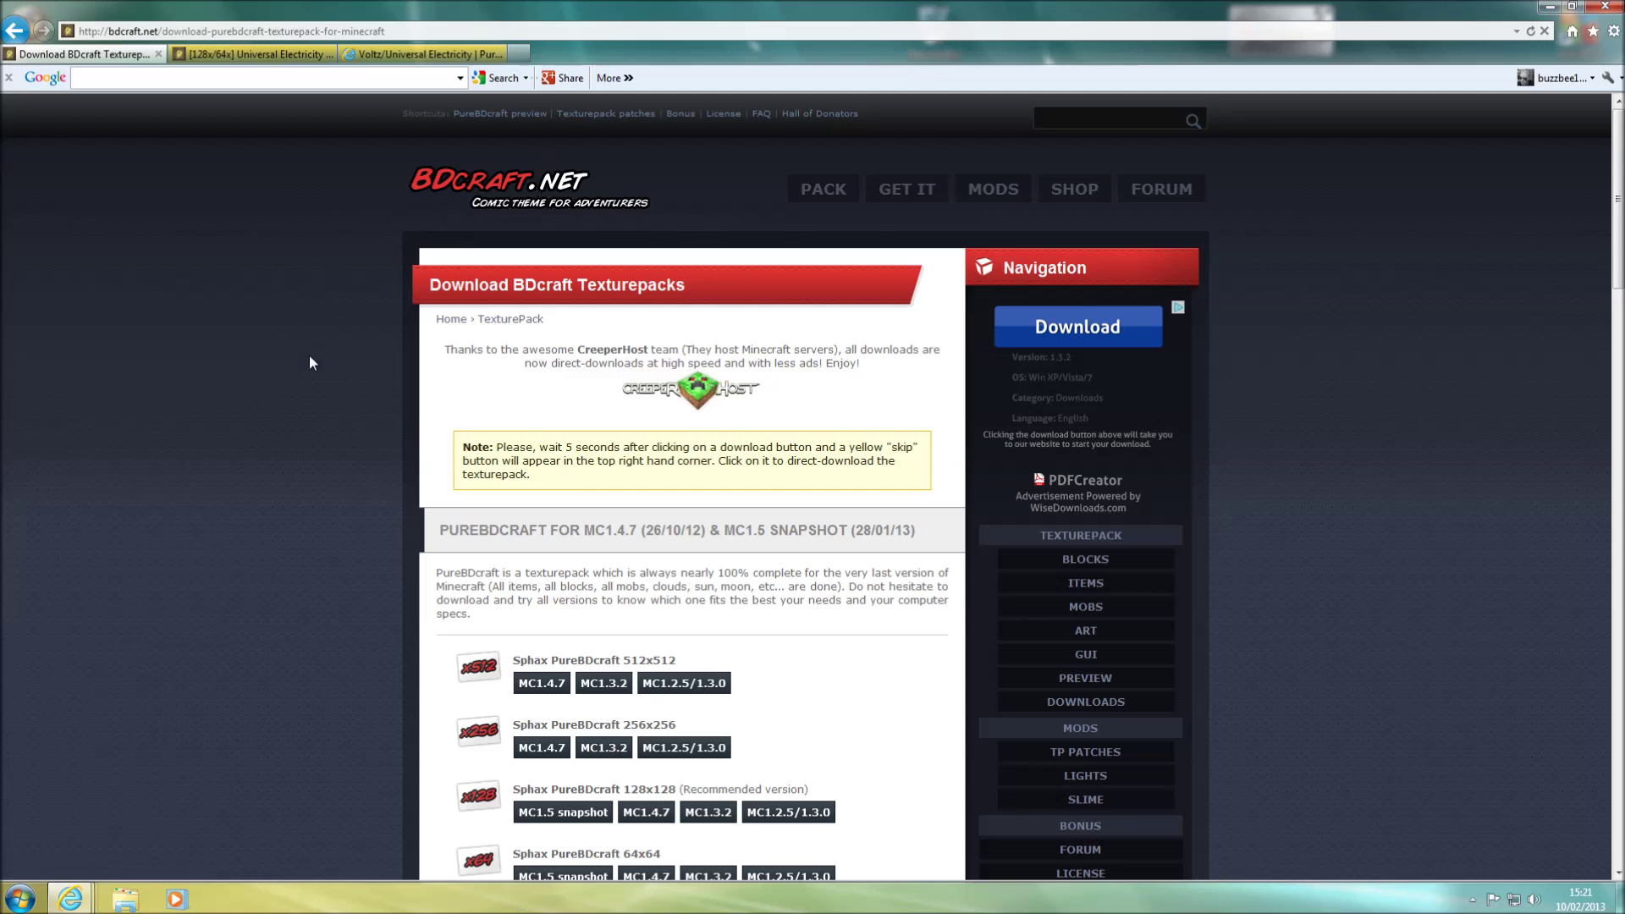
scroll(310, 362, down, 3)
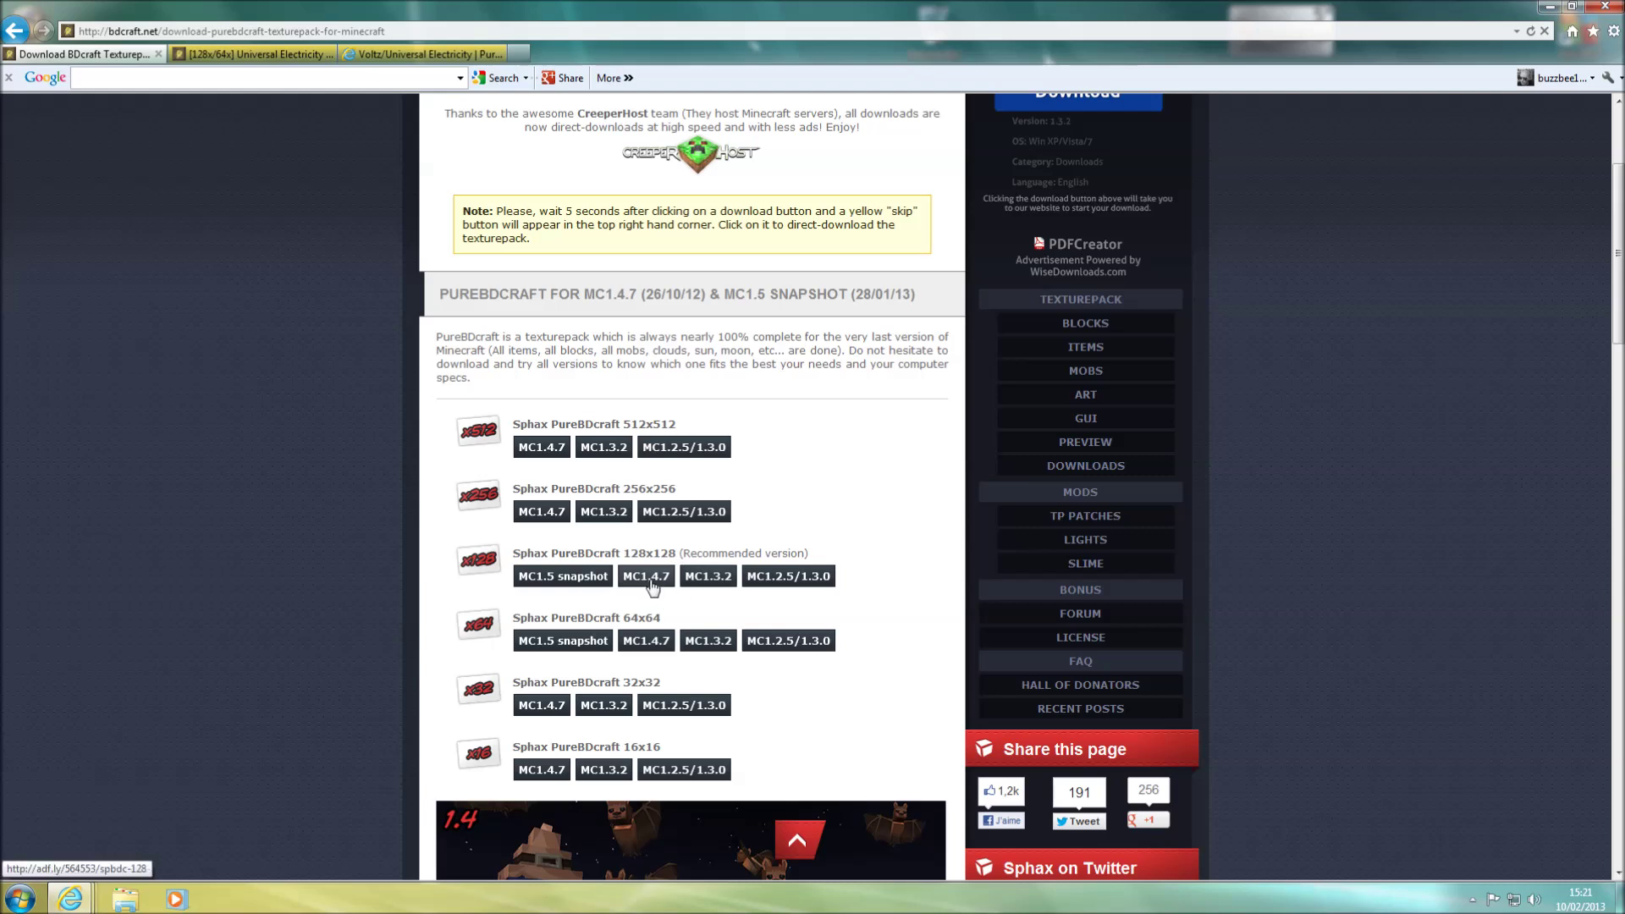
click(649, 578)
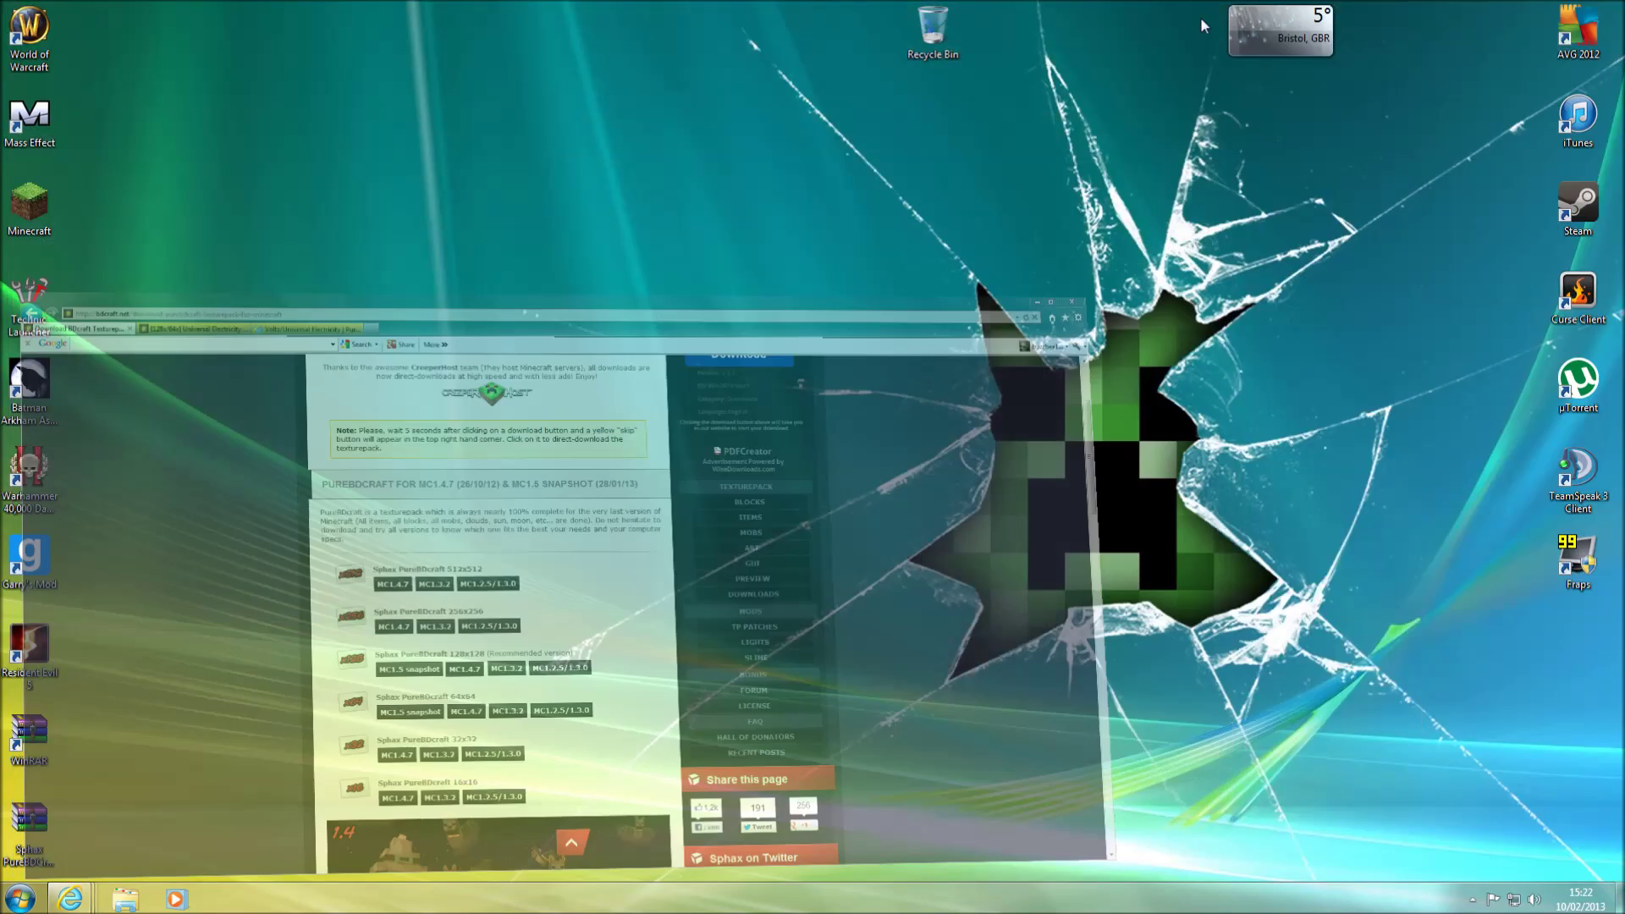
Step: Move the Sphax archive to the upper desktop and bring back the BDcraft Universal Electricity page
drag(26, 842, 413, 135)
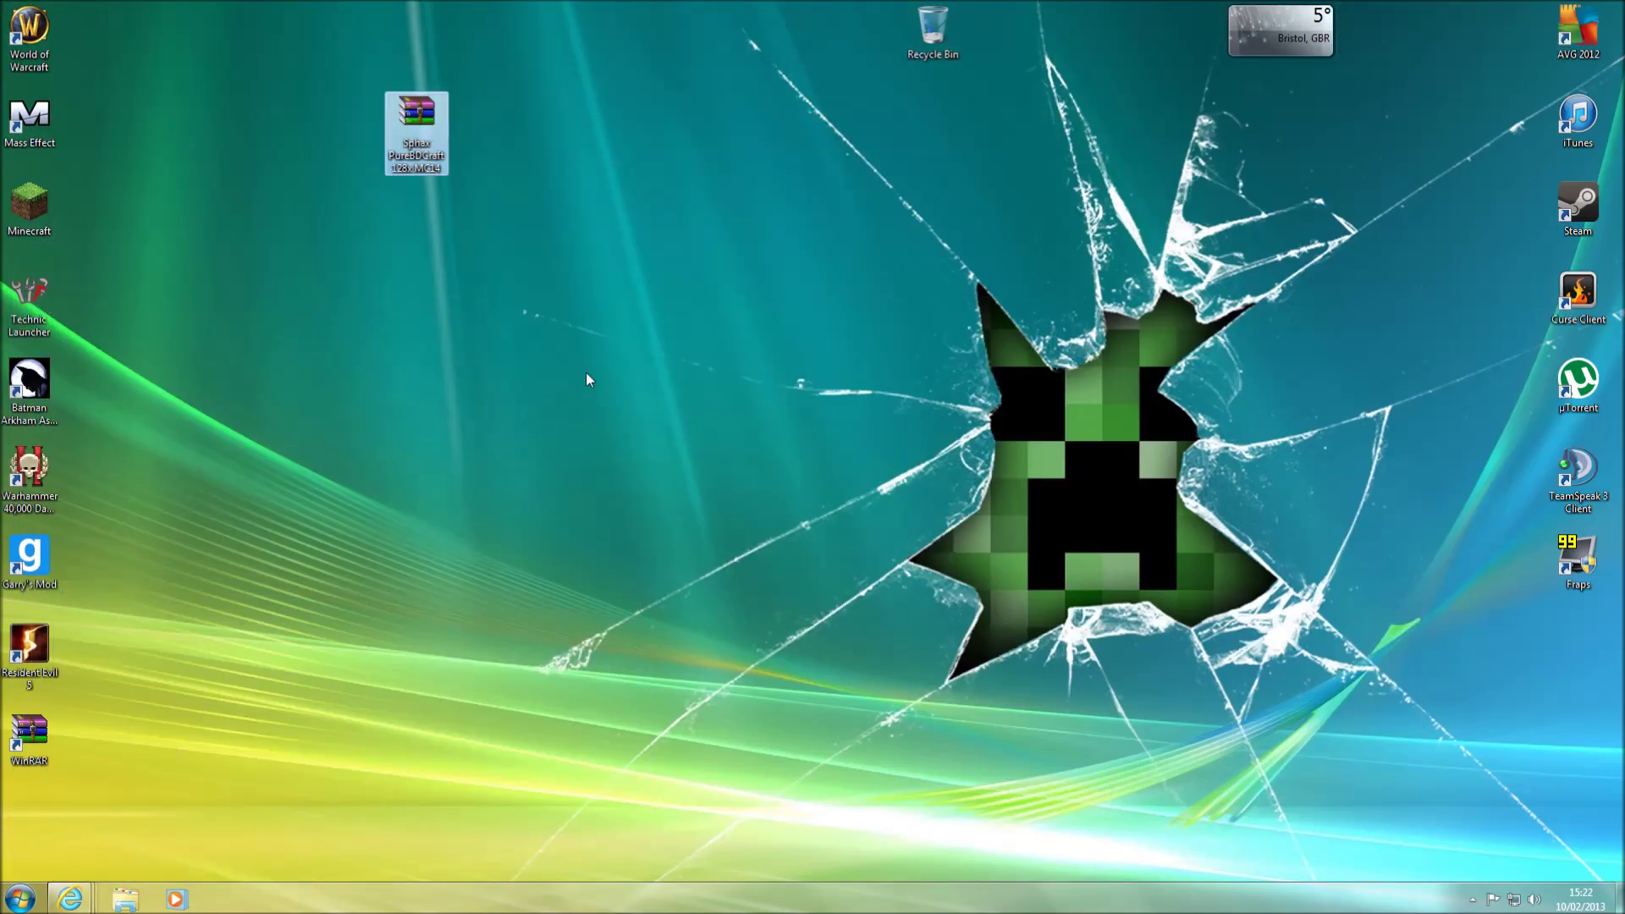
click(586, 373)
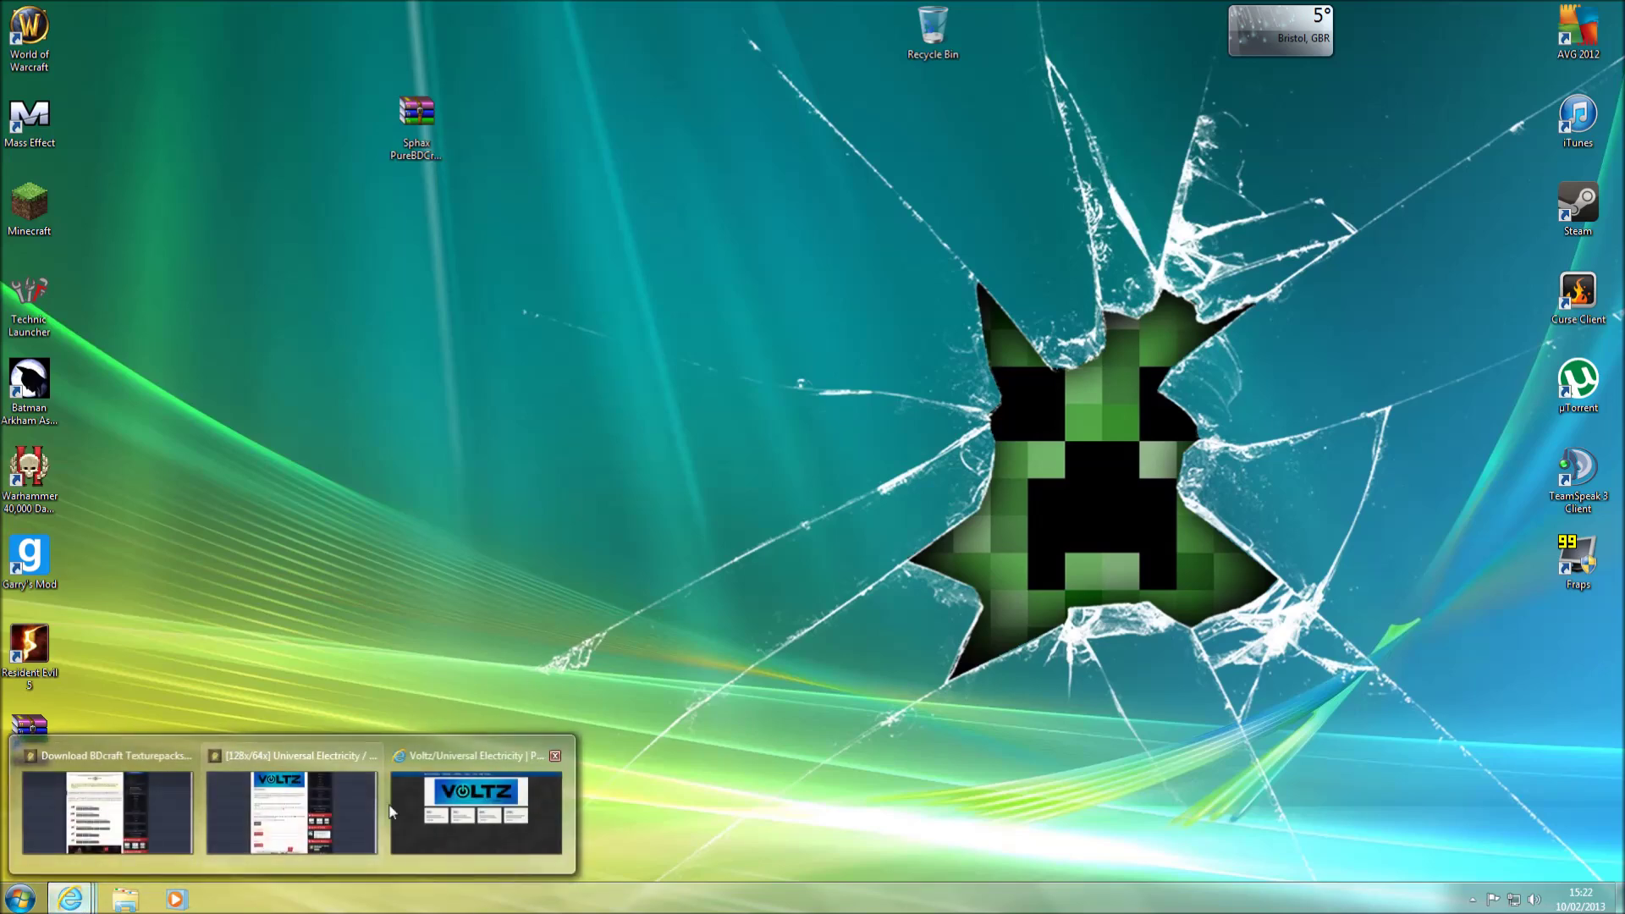
click(210, 801)
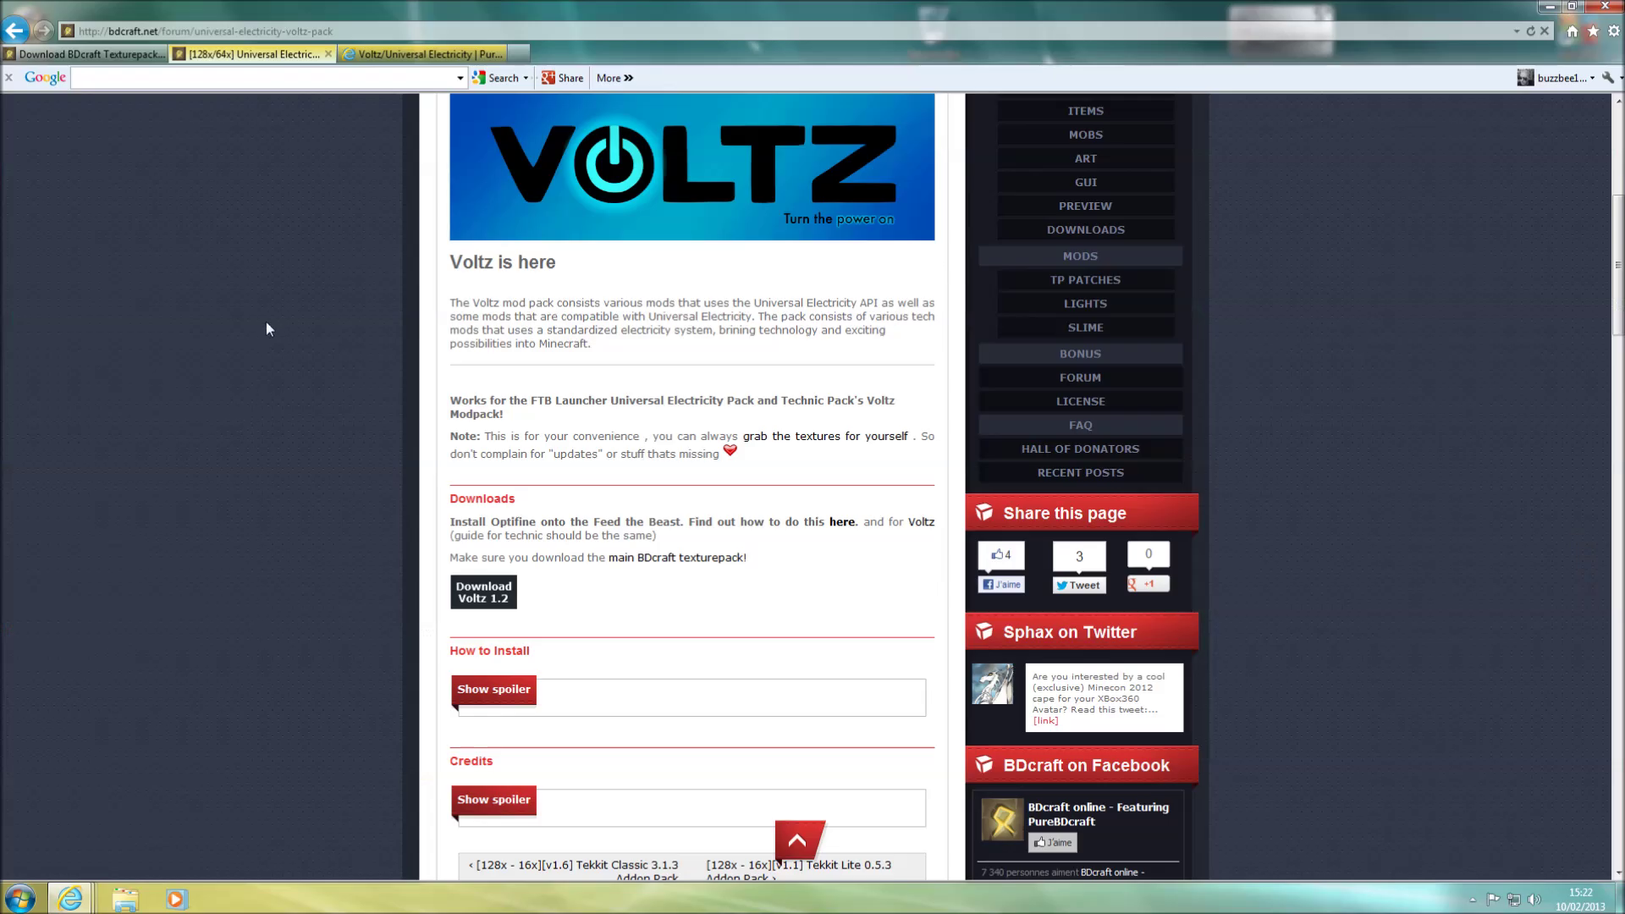
click(280, 31)
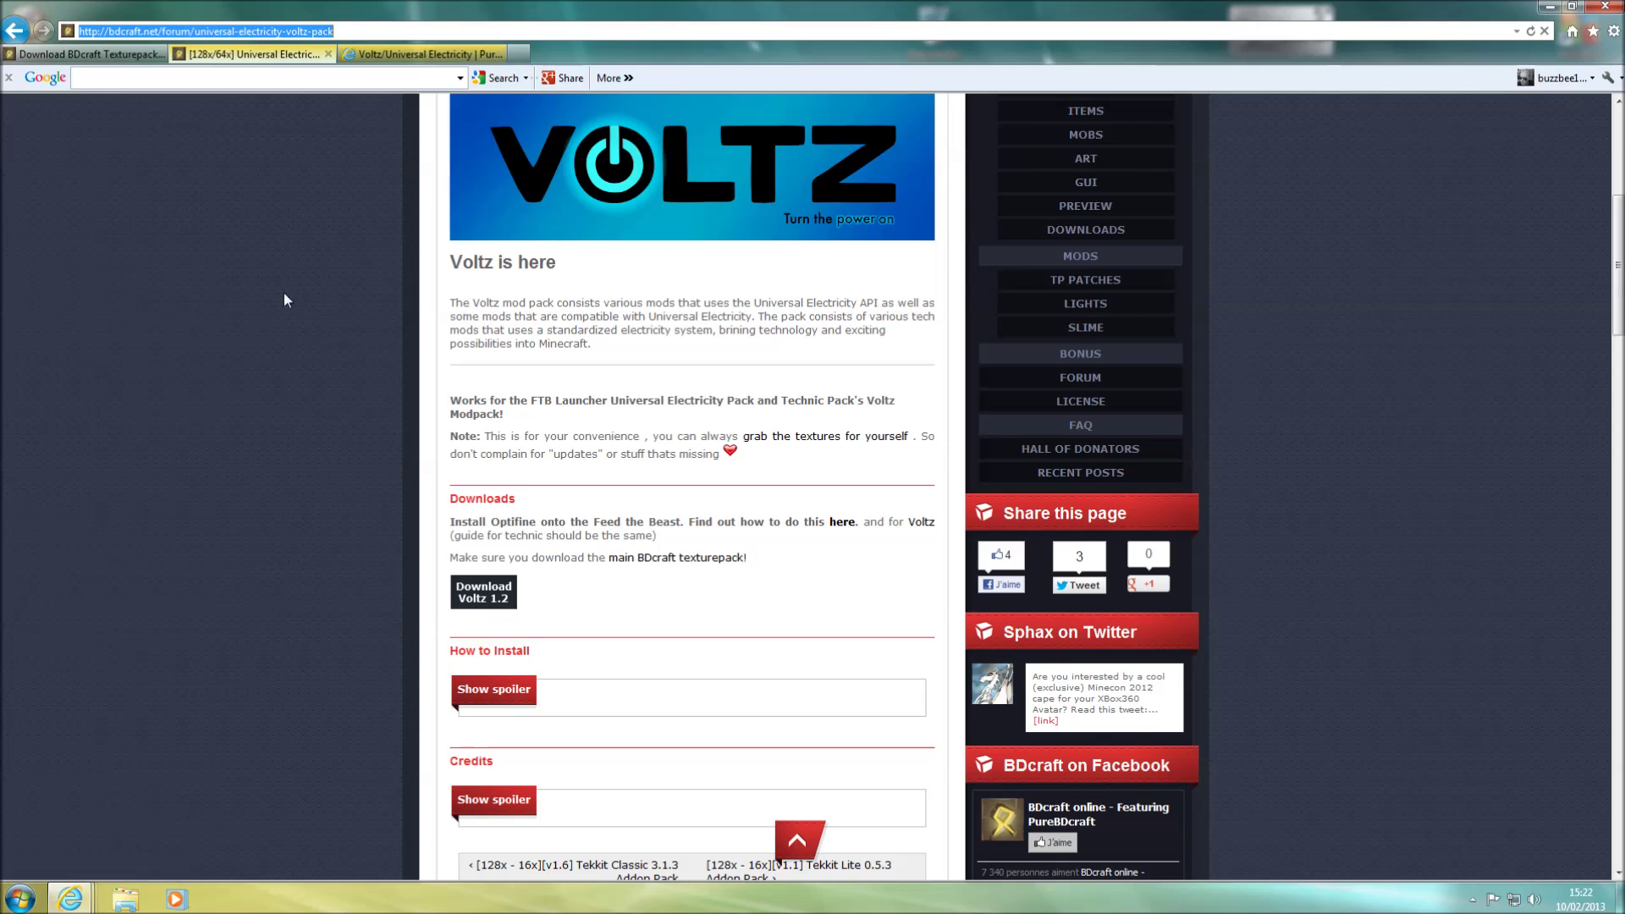
Step: Save the 128x Voltz 1.2 patch zip to the Desktop, then close its download tab
click(378, 59)
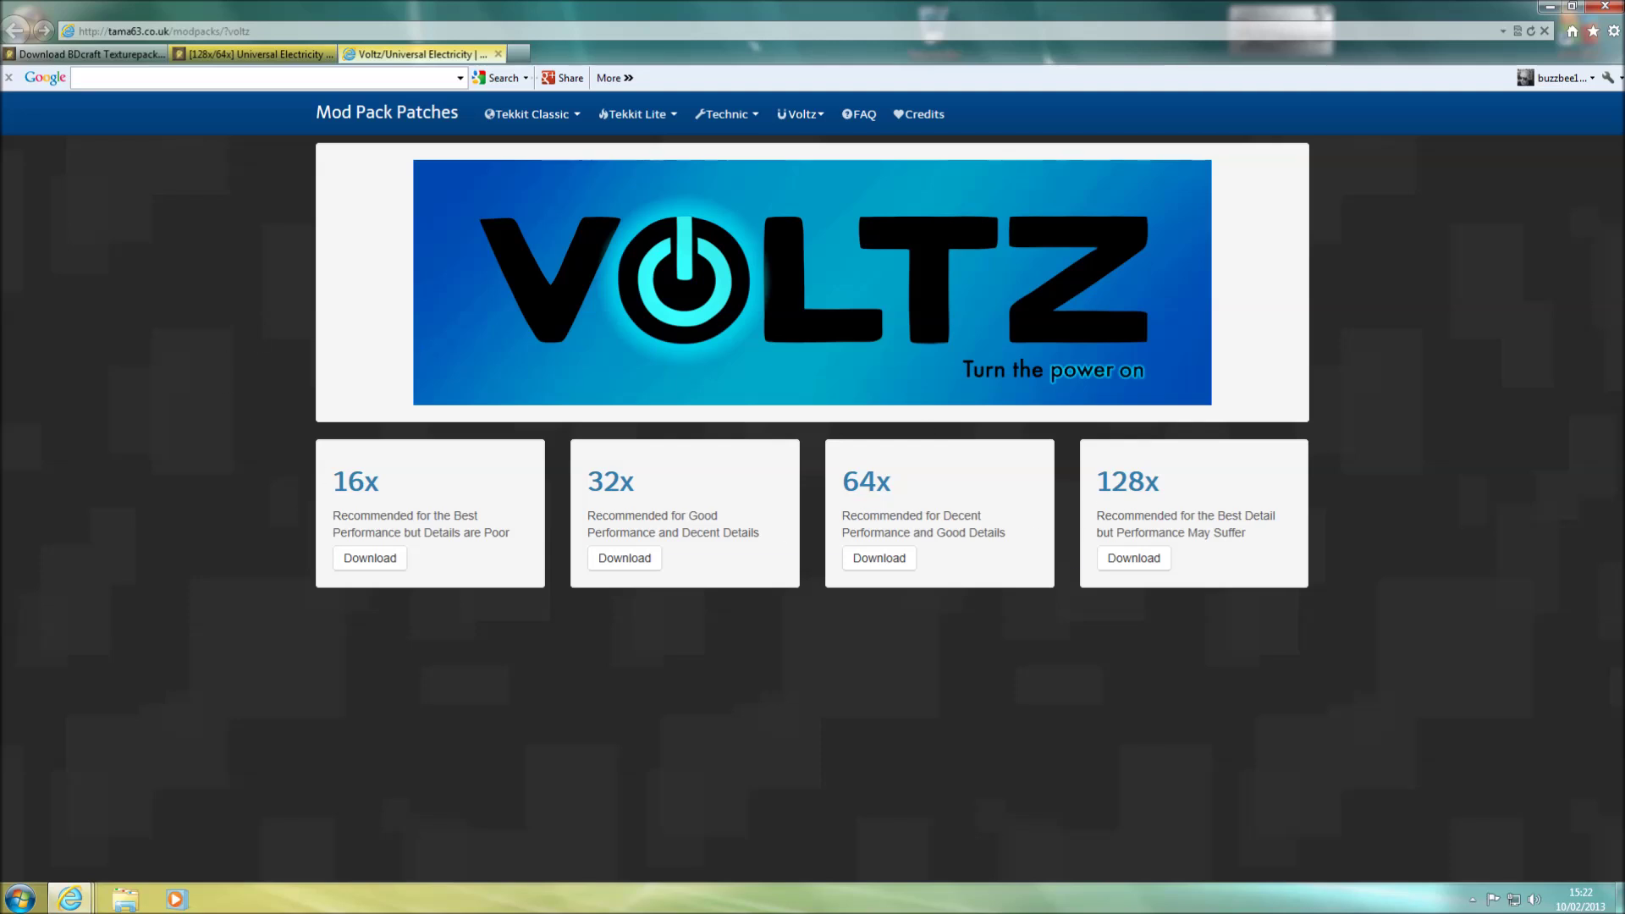
click(1132, 562)
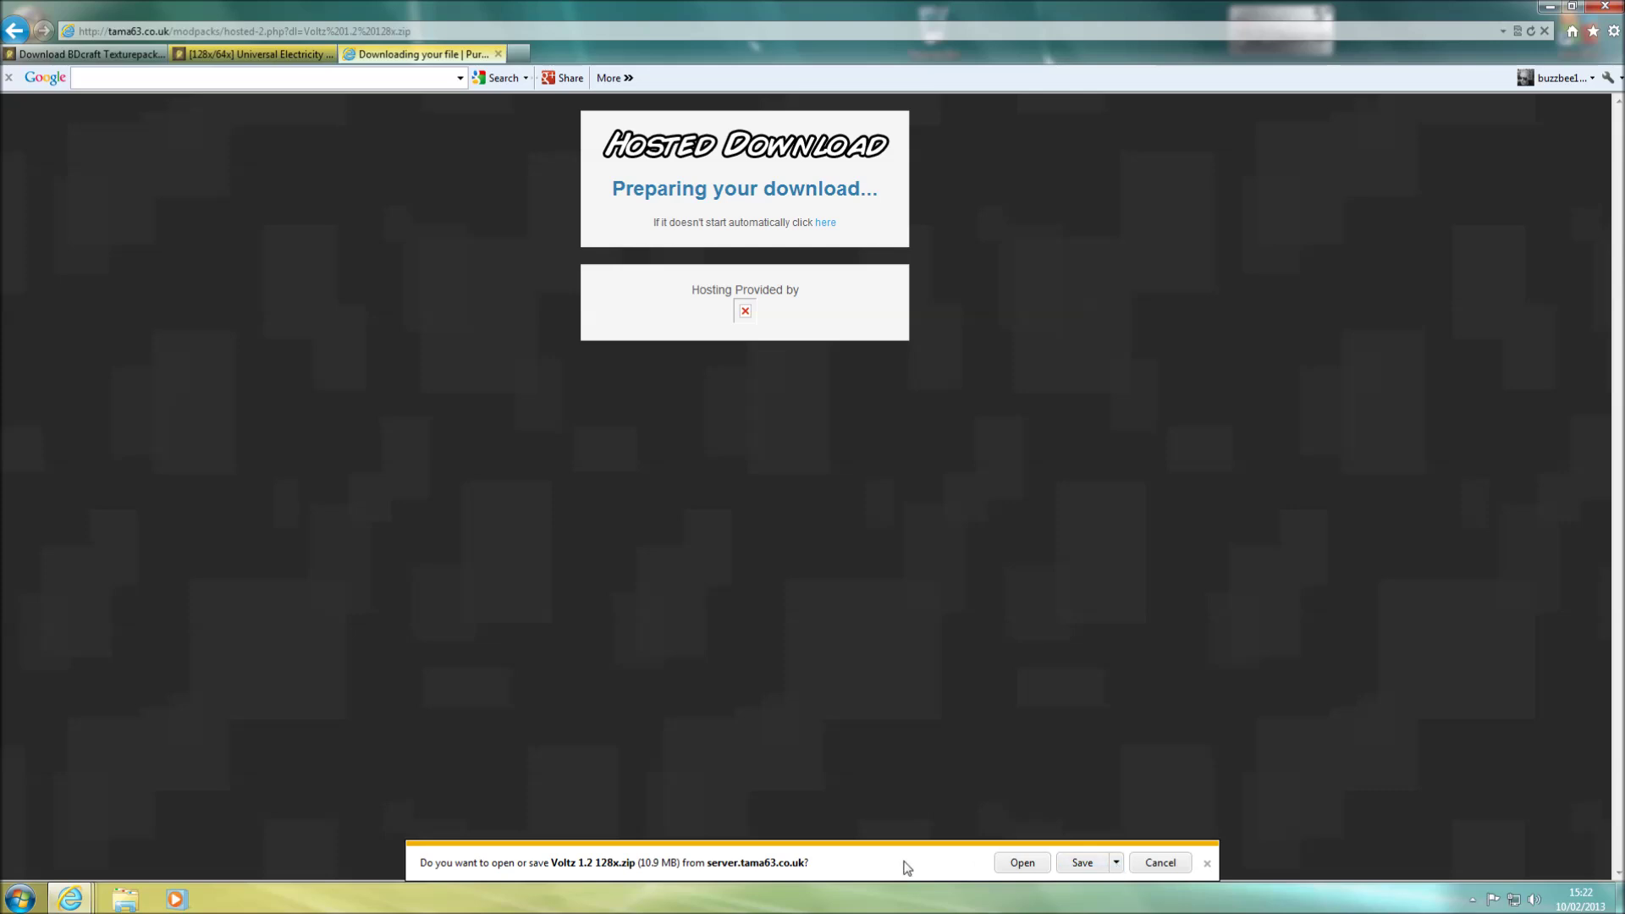
click(1117, 863)
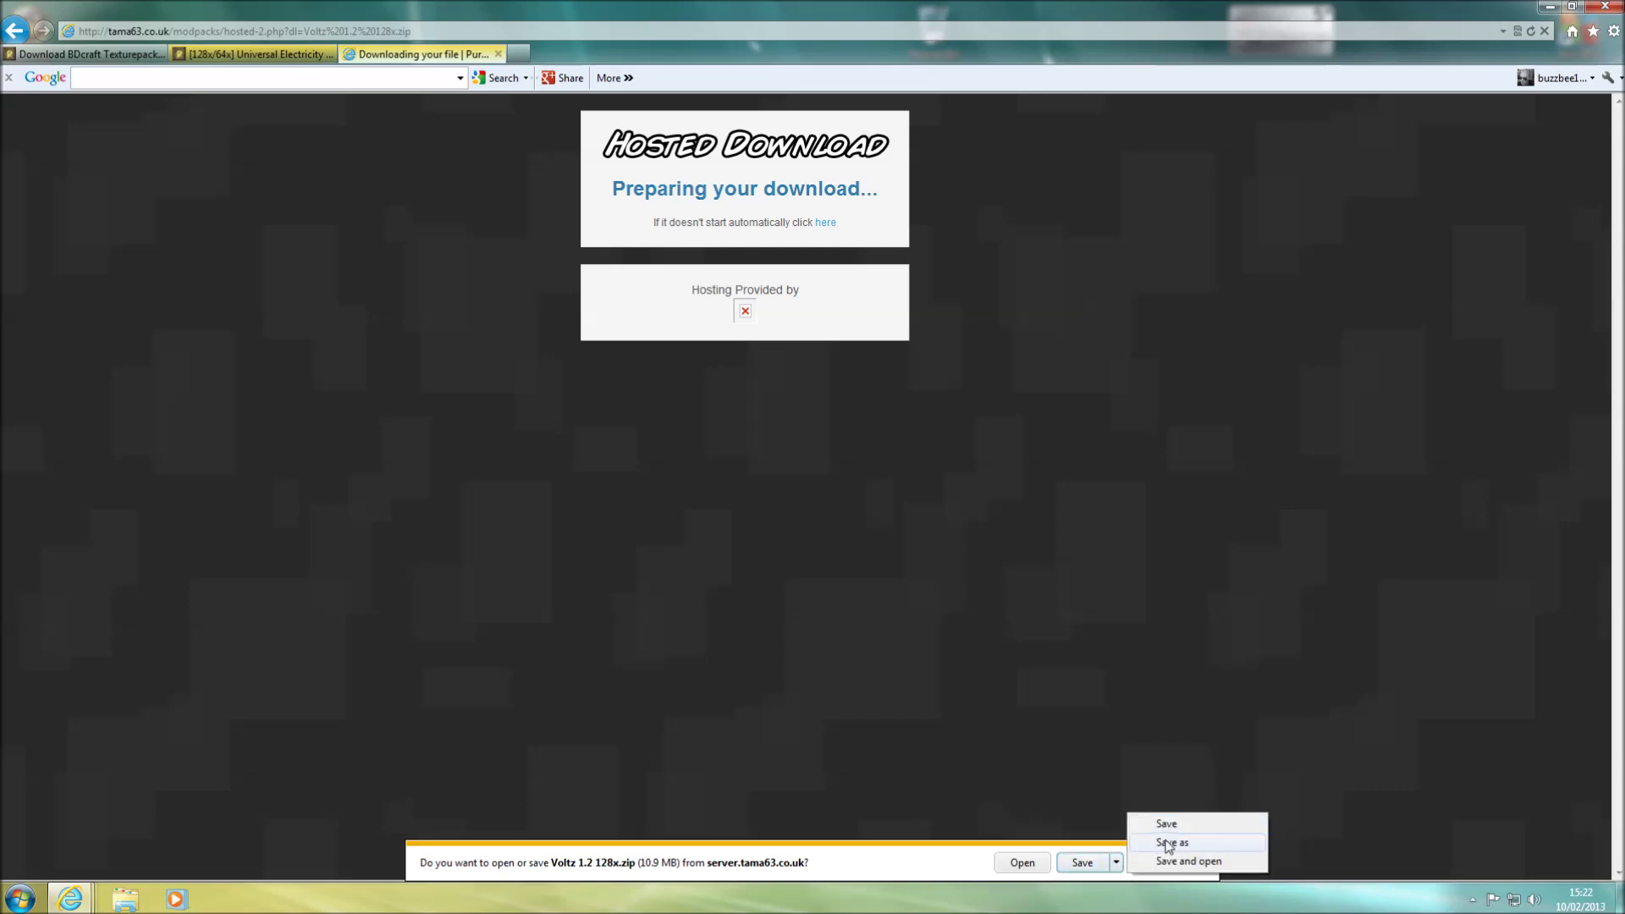
click(1145, 843)
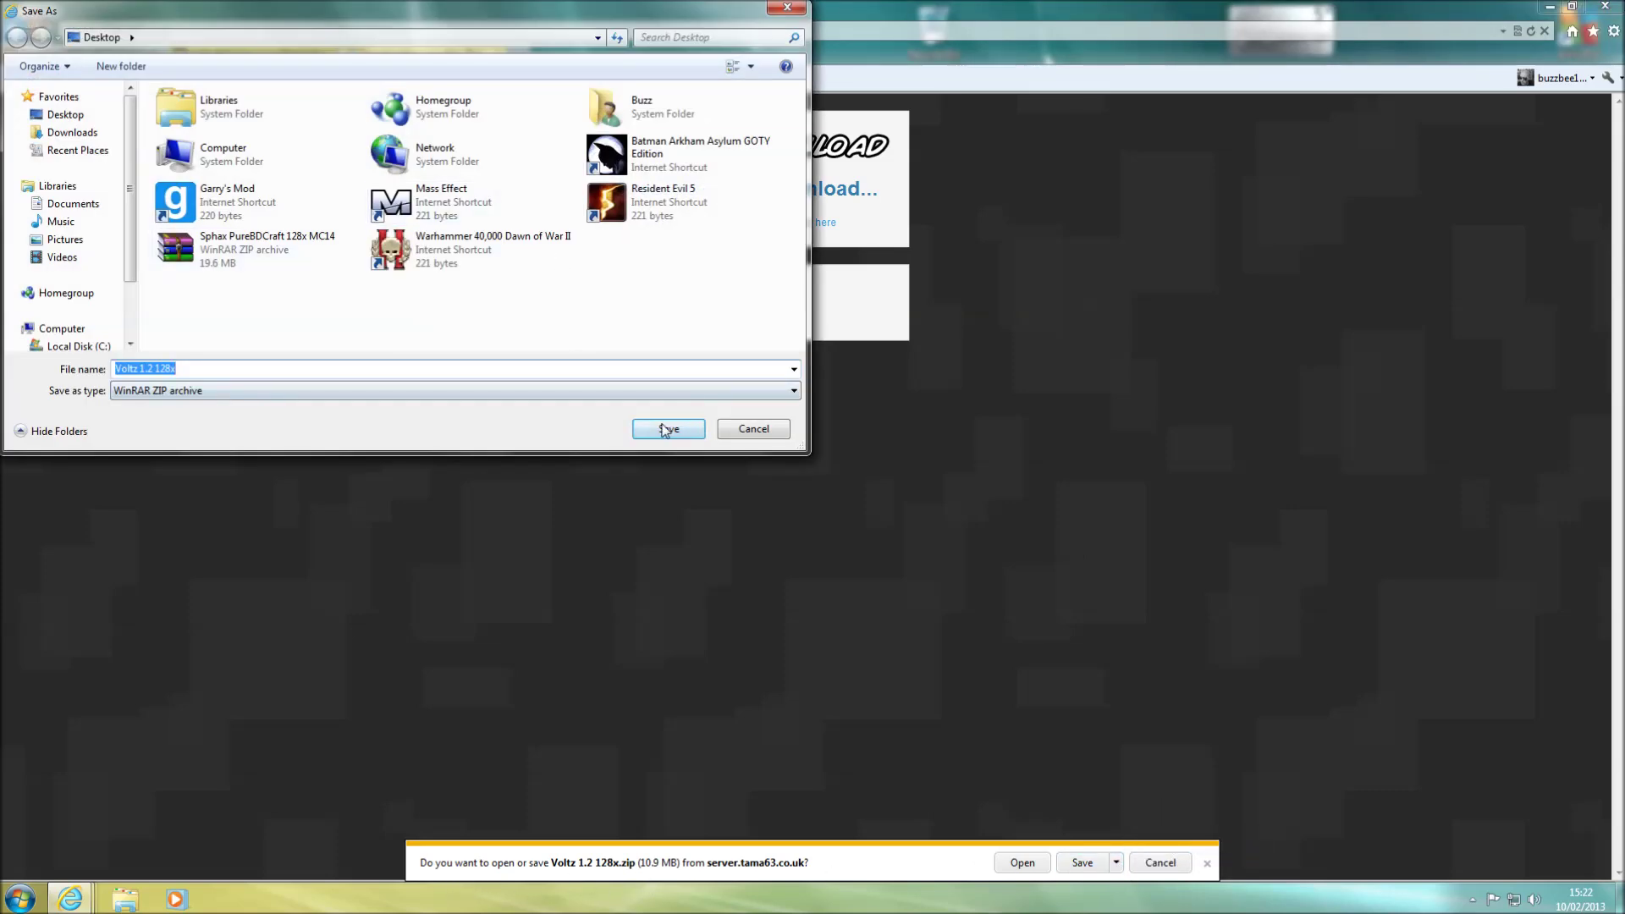
click(677, 430)
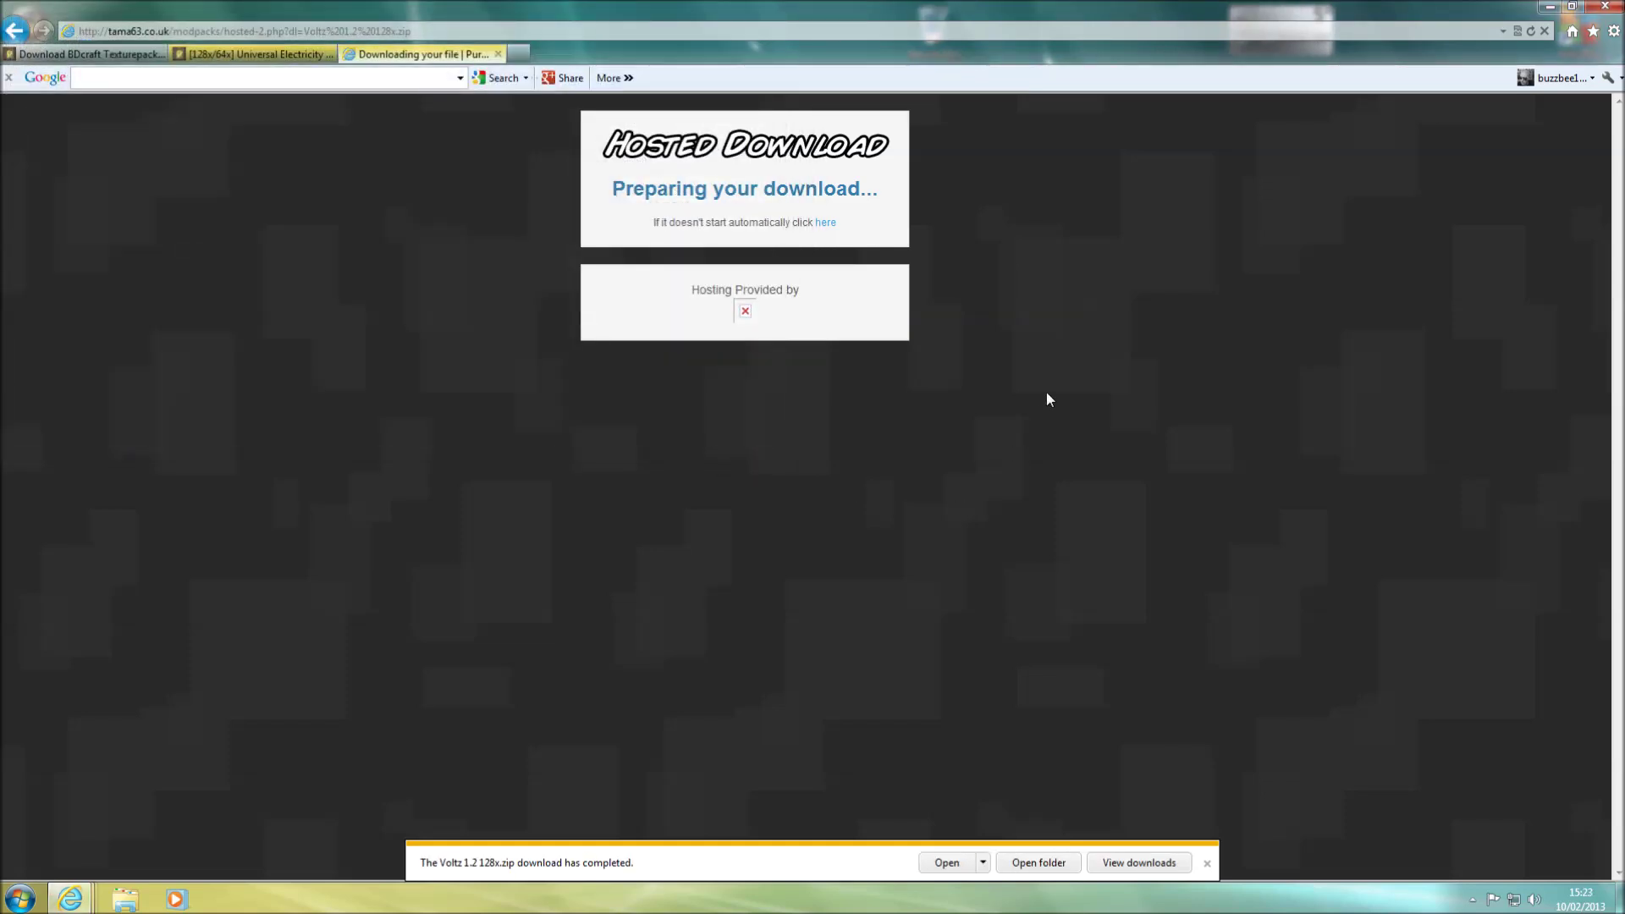
click(1207, 863)
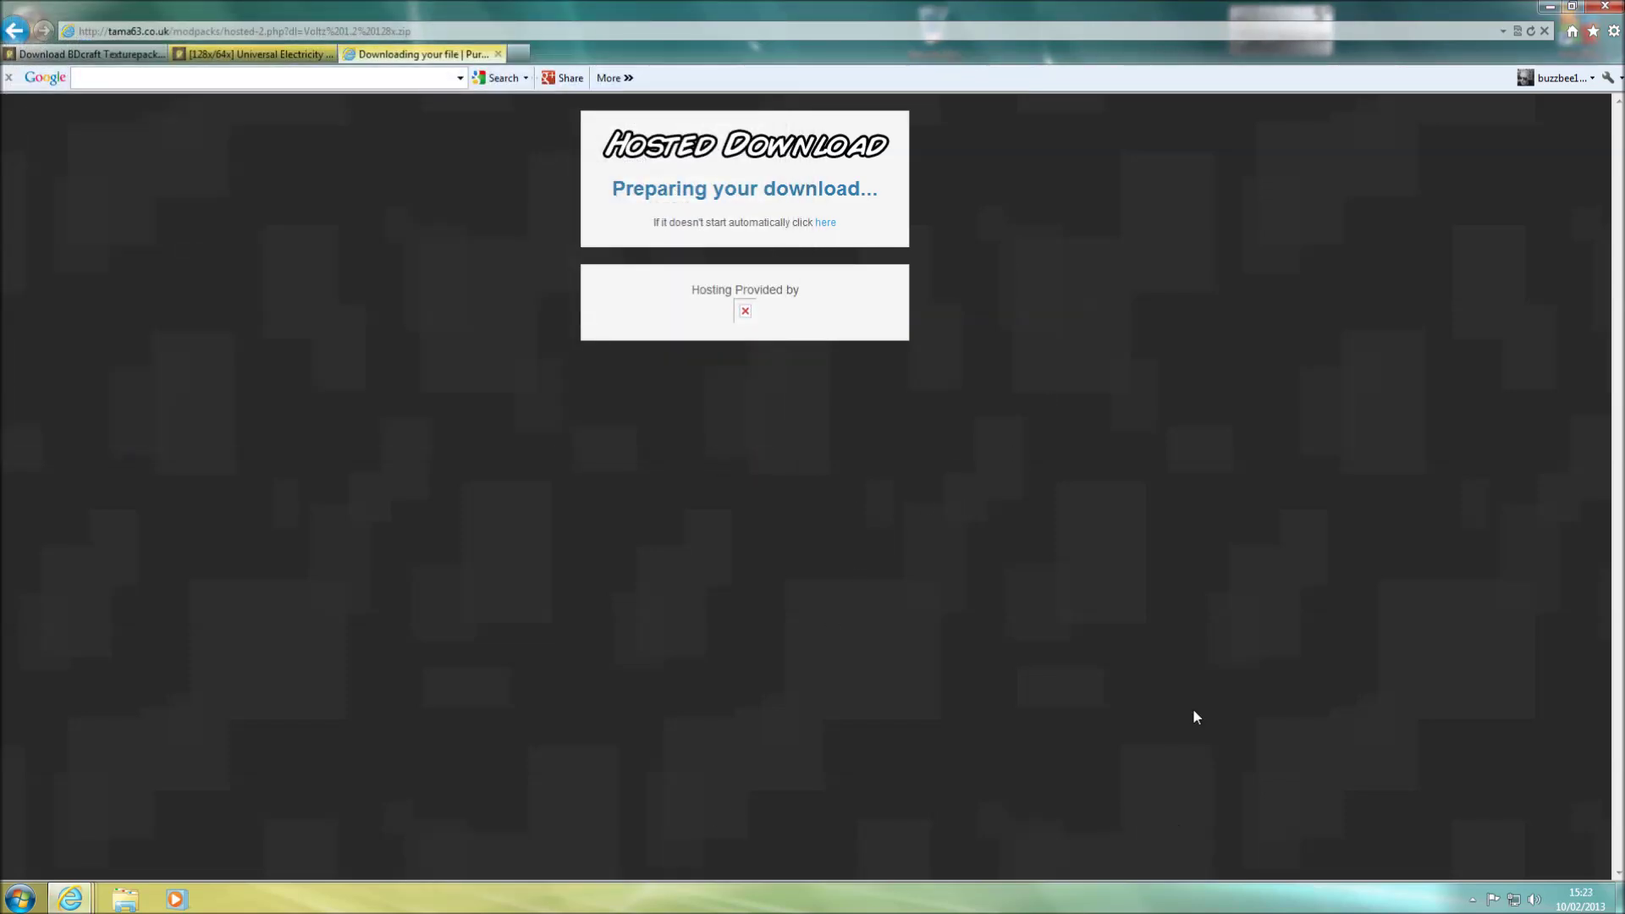
click(497, 54)
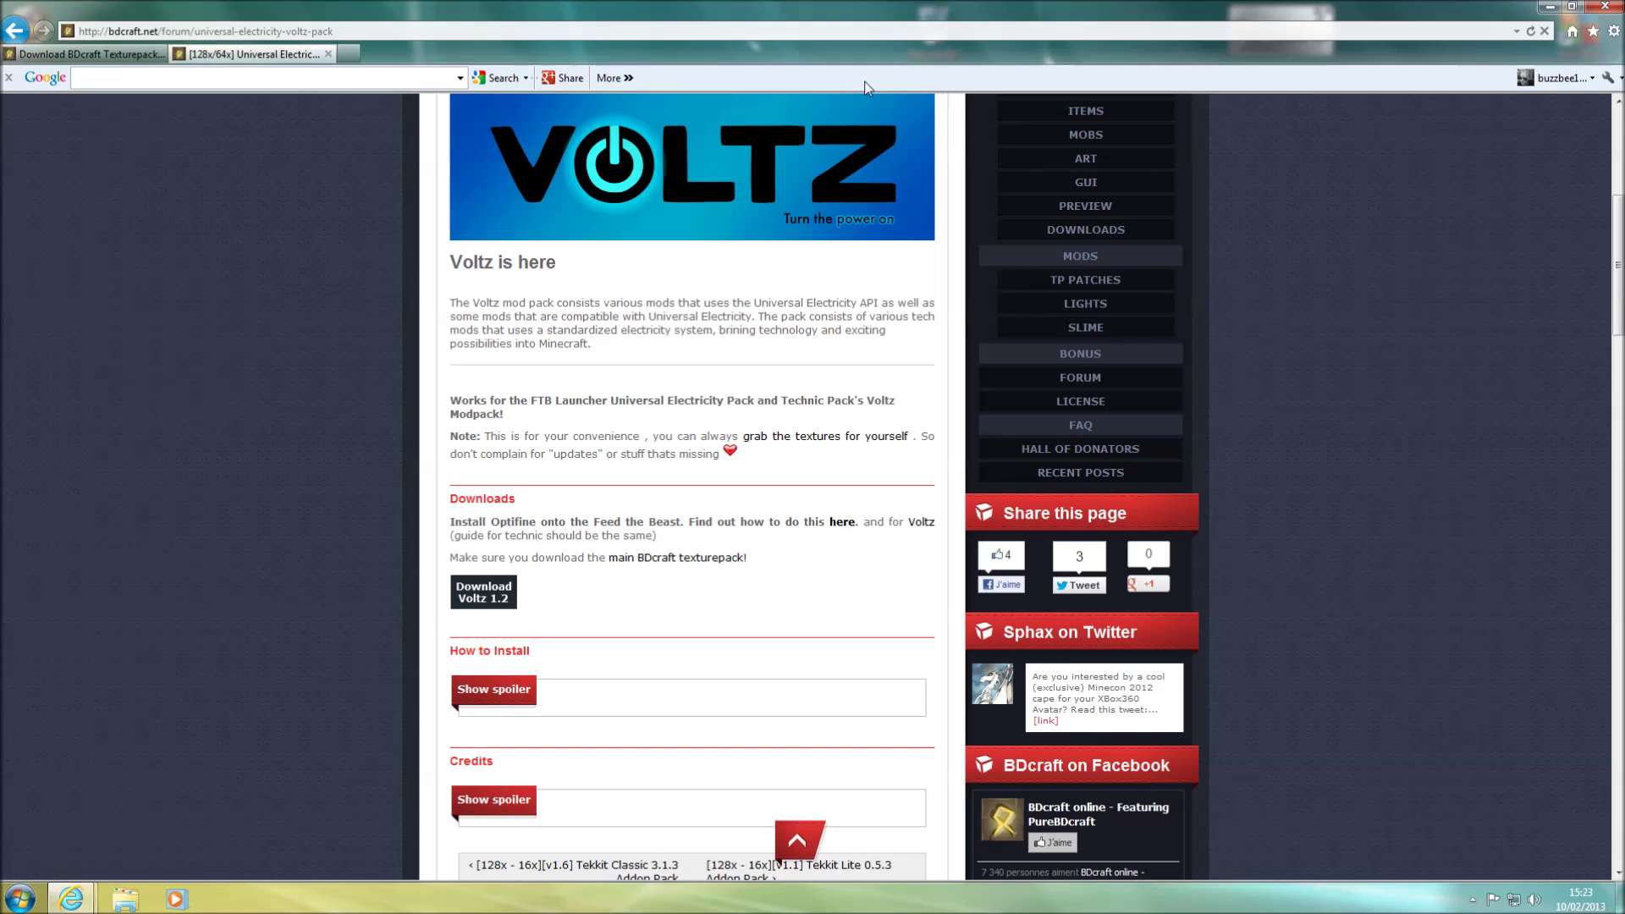
Step: Minimize the browser and place the Voltz 1.2 128x archive beside the Sphax archive
click(1550, 7)
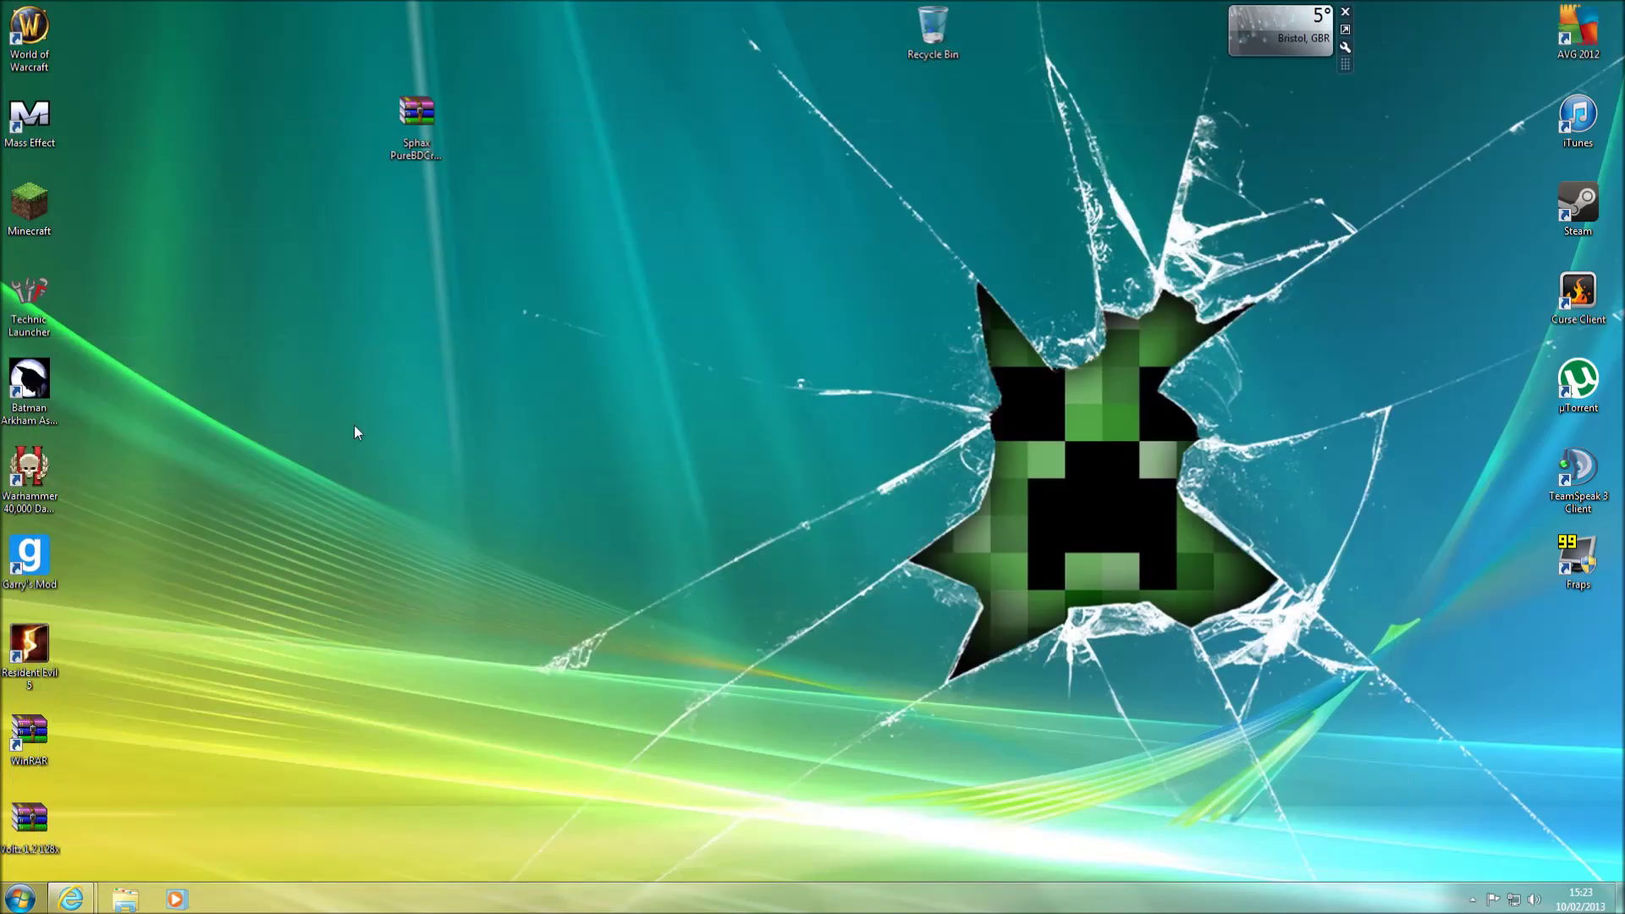
drag(29, 817, 585, 151)
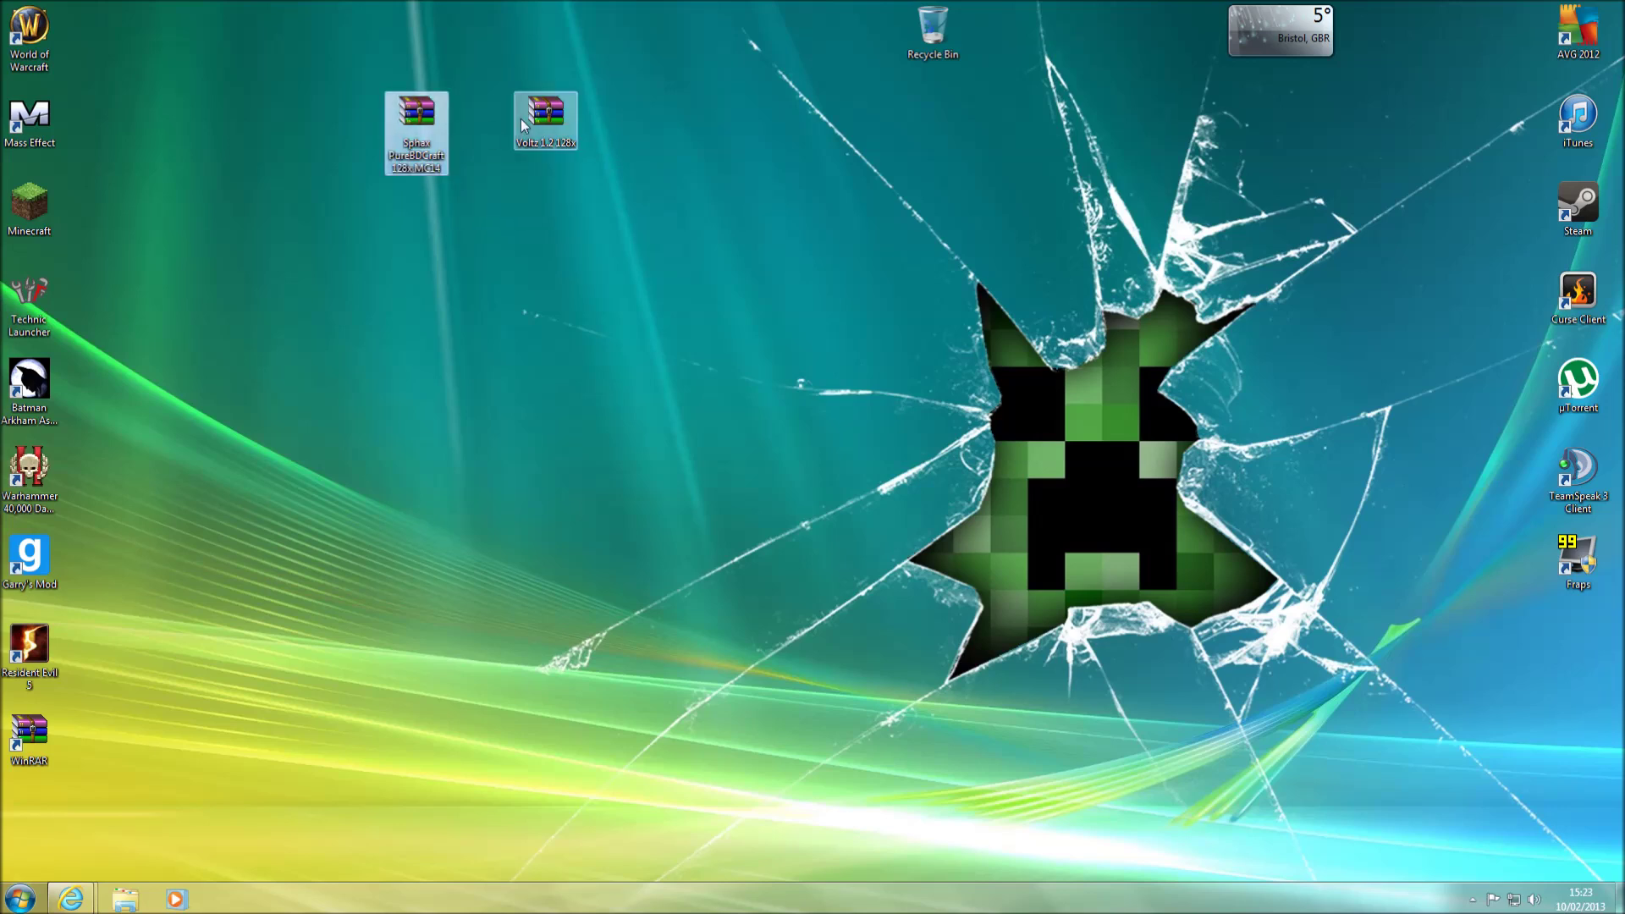
click(416, 123)
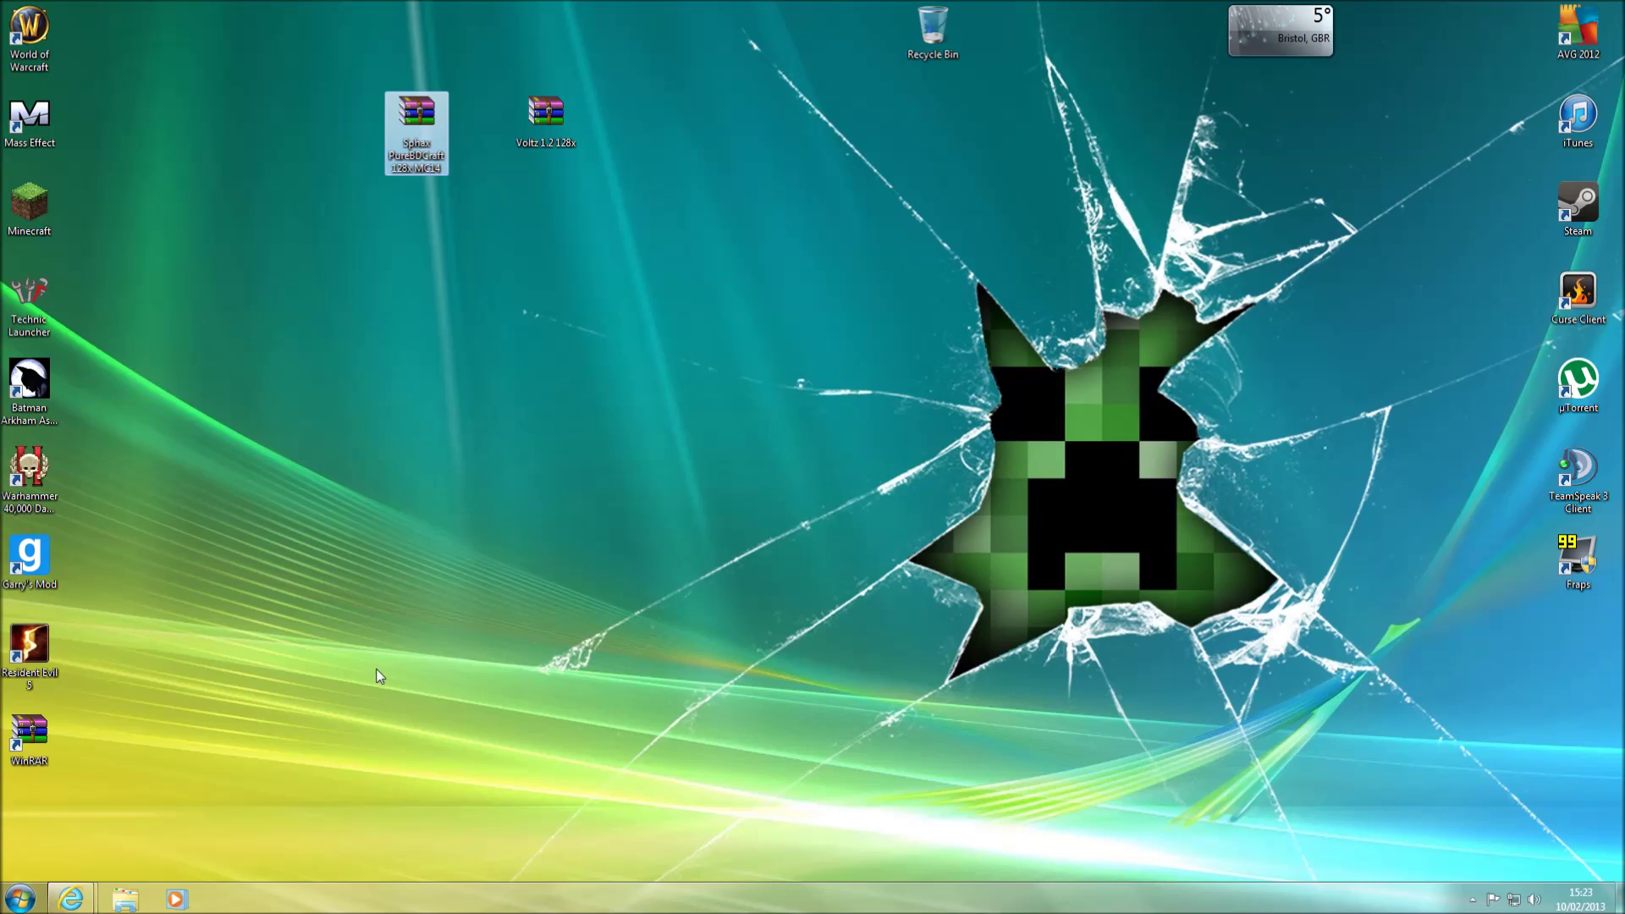
Step: Open the Sphax and Voltz 1.2 128x archives in WinRAR, arranged side by side
double_click(421, 132)
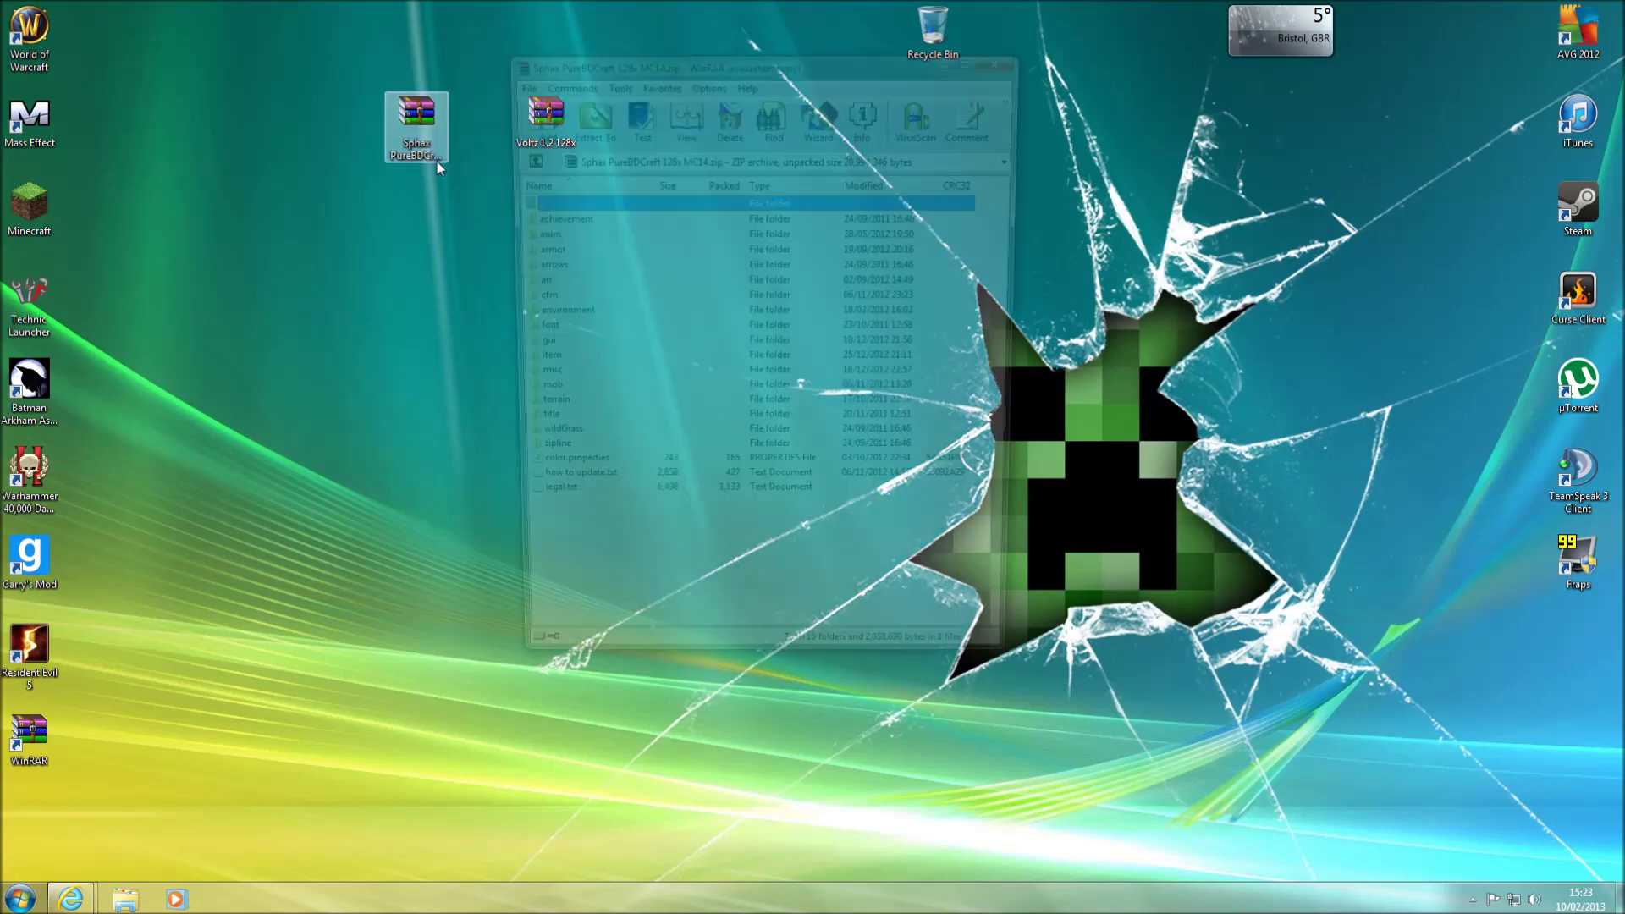
drag(772, 55, 364, 114)
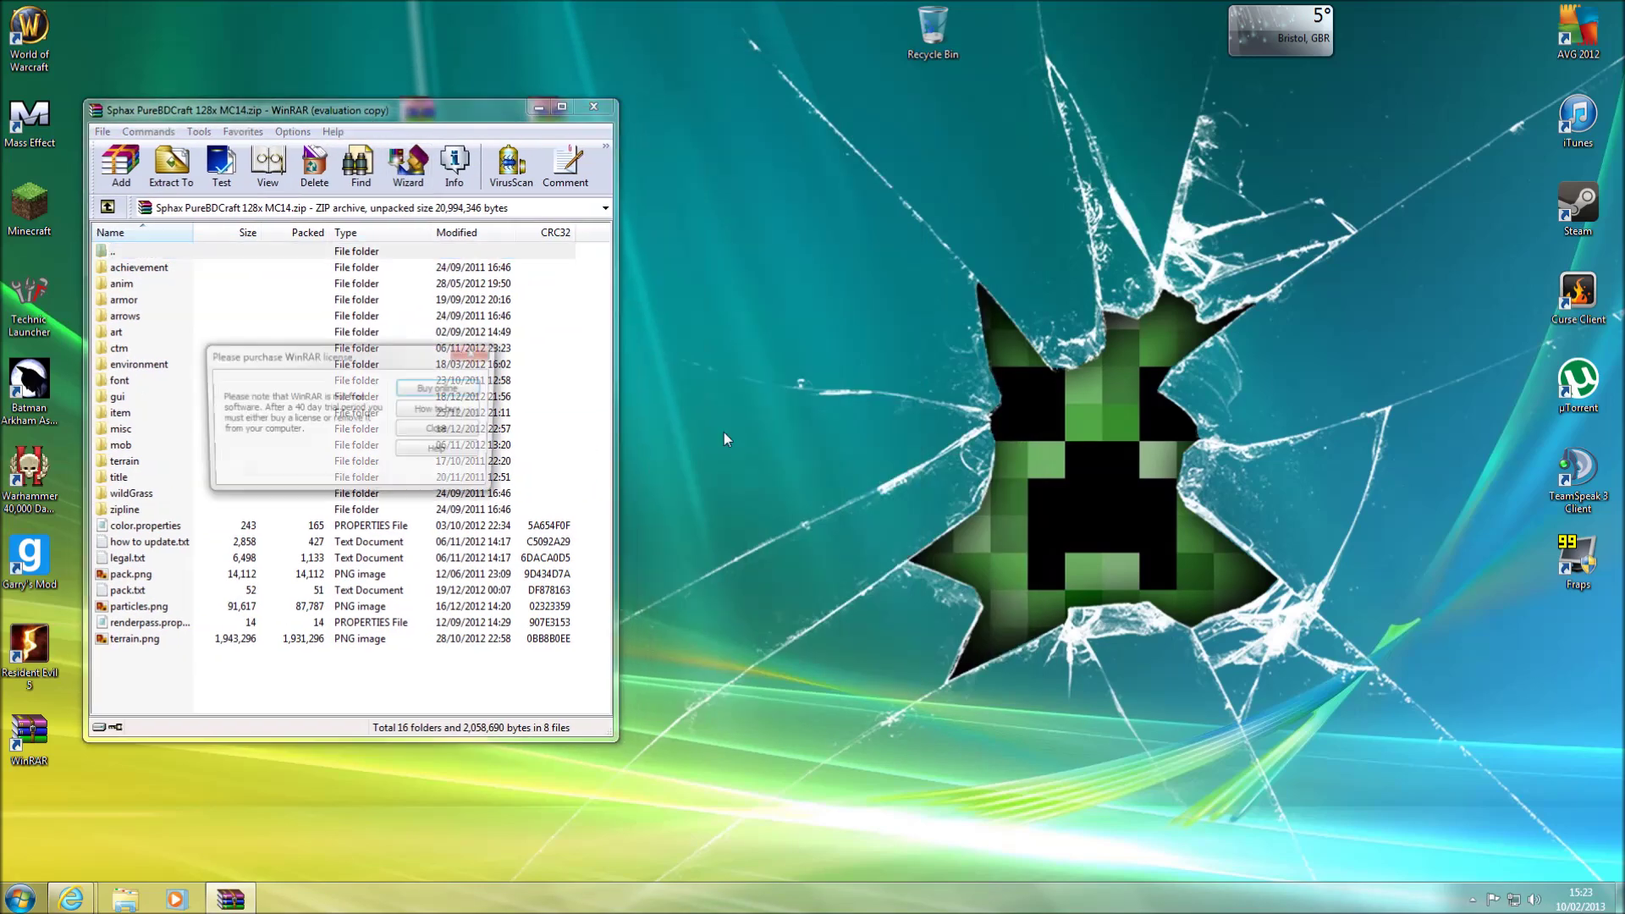
click(536, 439)
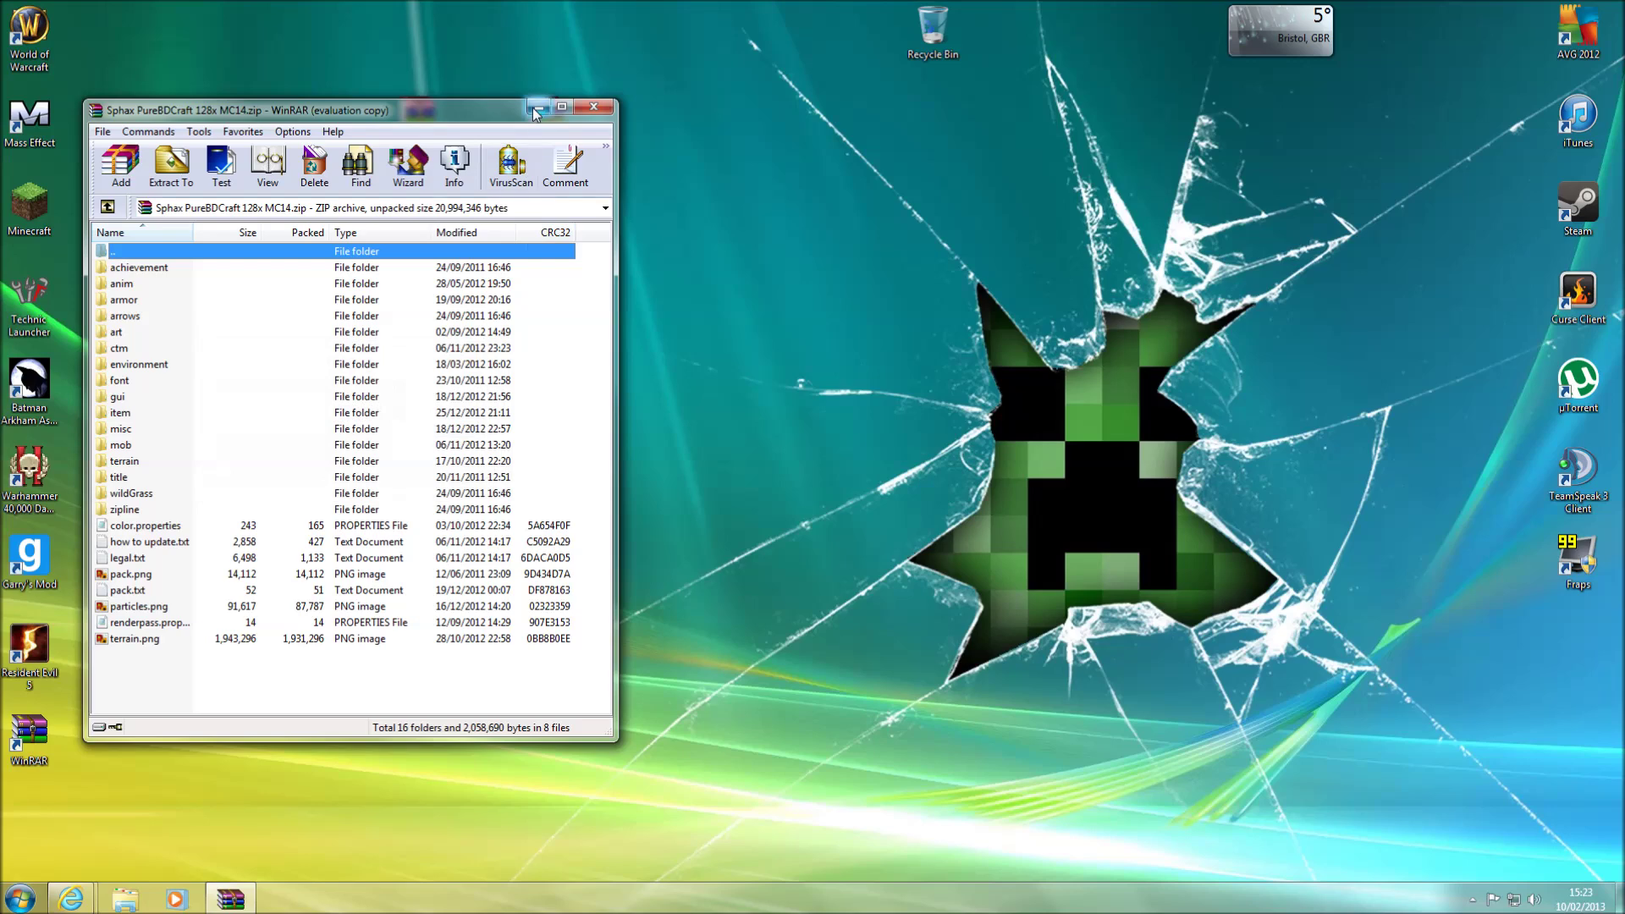
drag(535, 113, 427, 106)
click(724, 129)
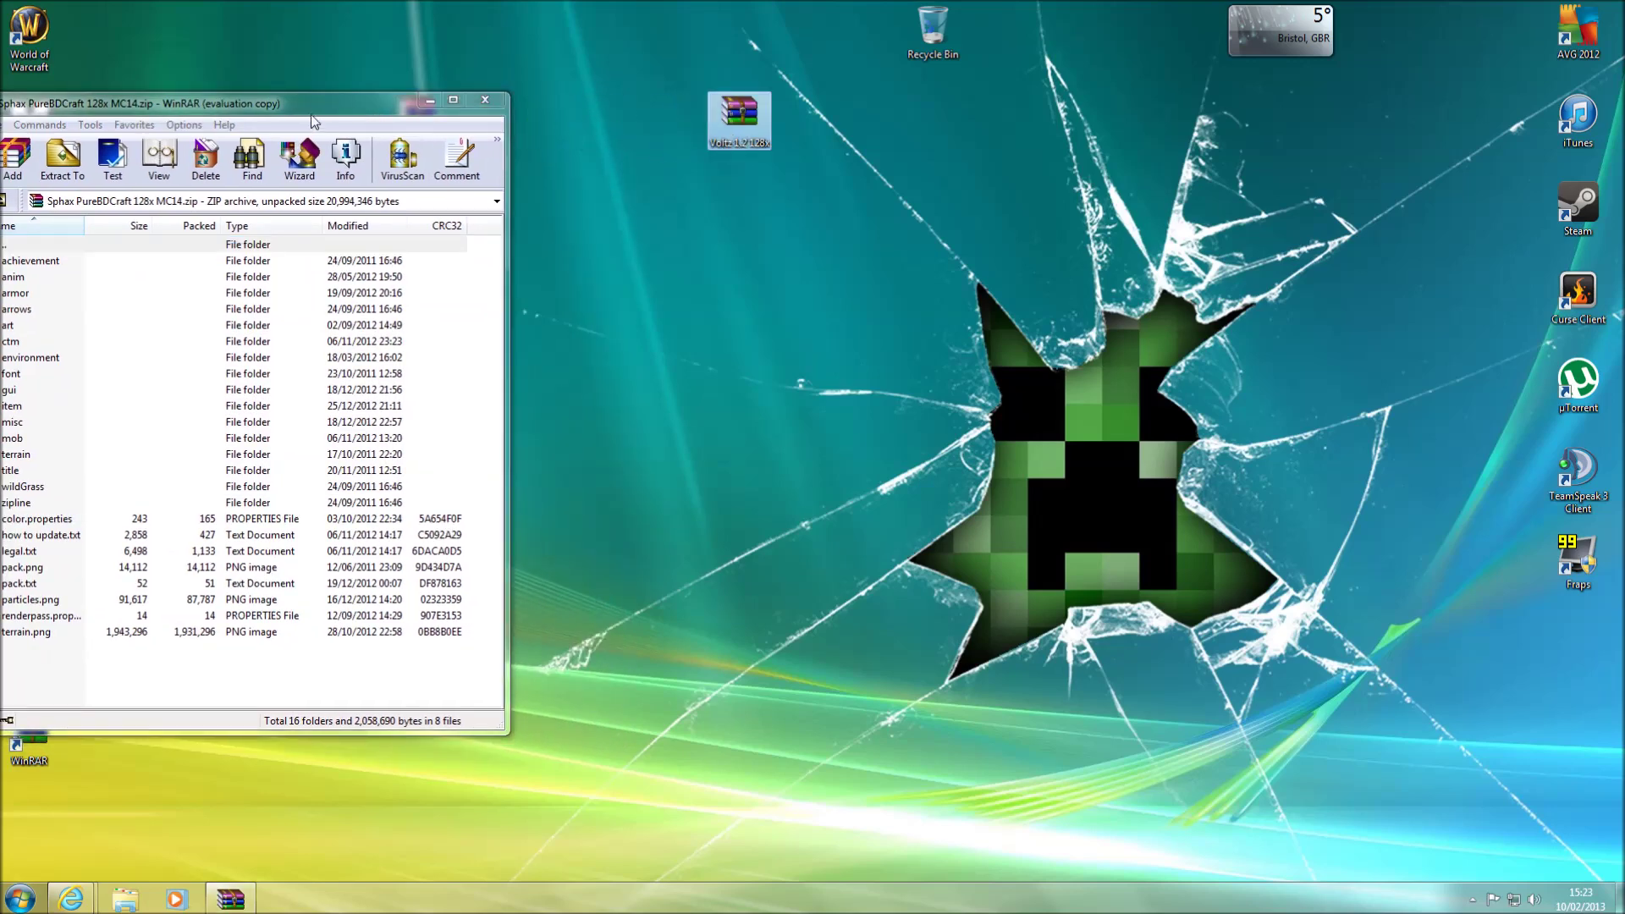
drag(310, 116, 439, 104)
double_click(739, 118)
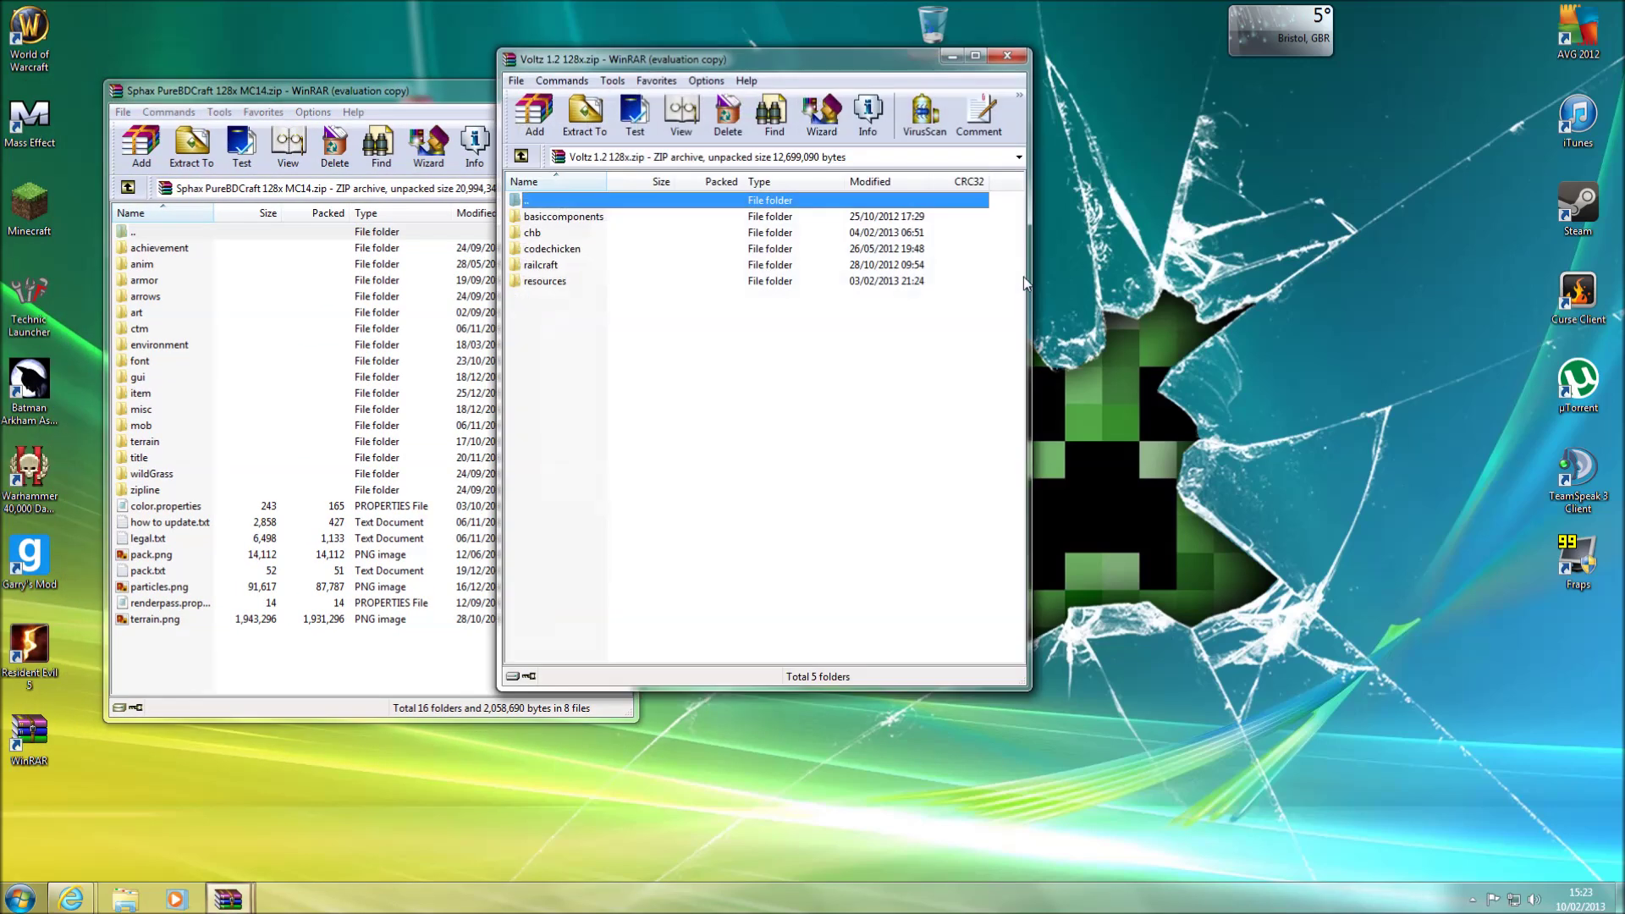
drag(798, 68, 953, 90)
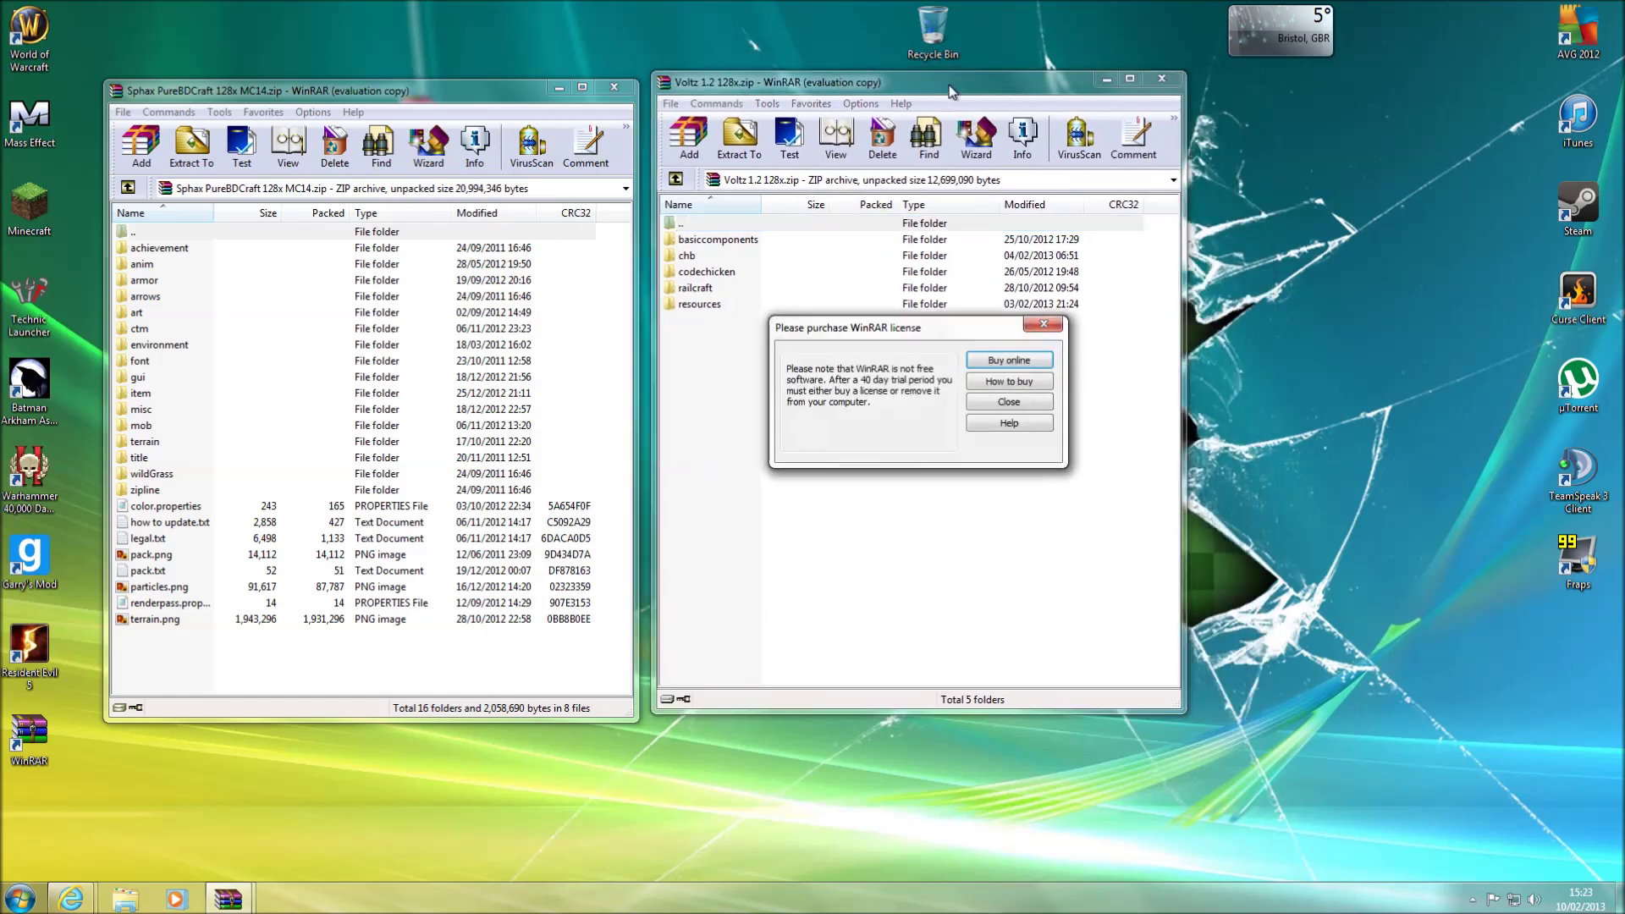
click(1012, 403)
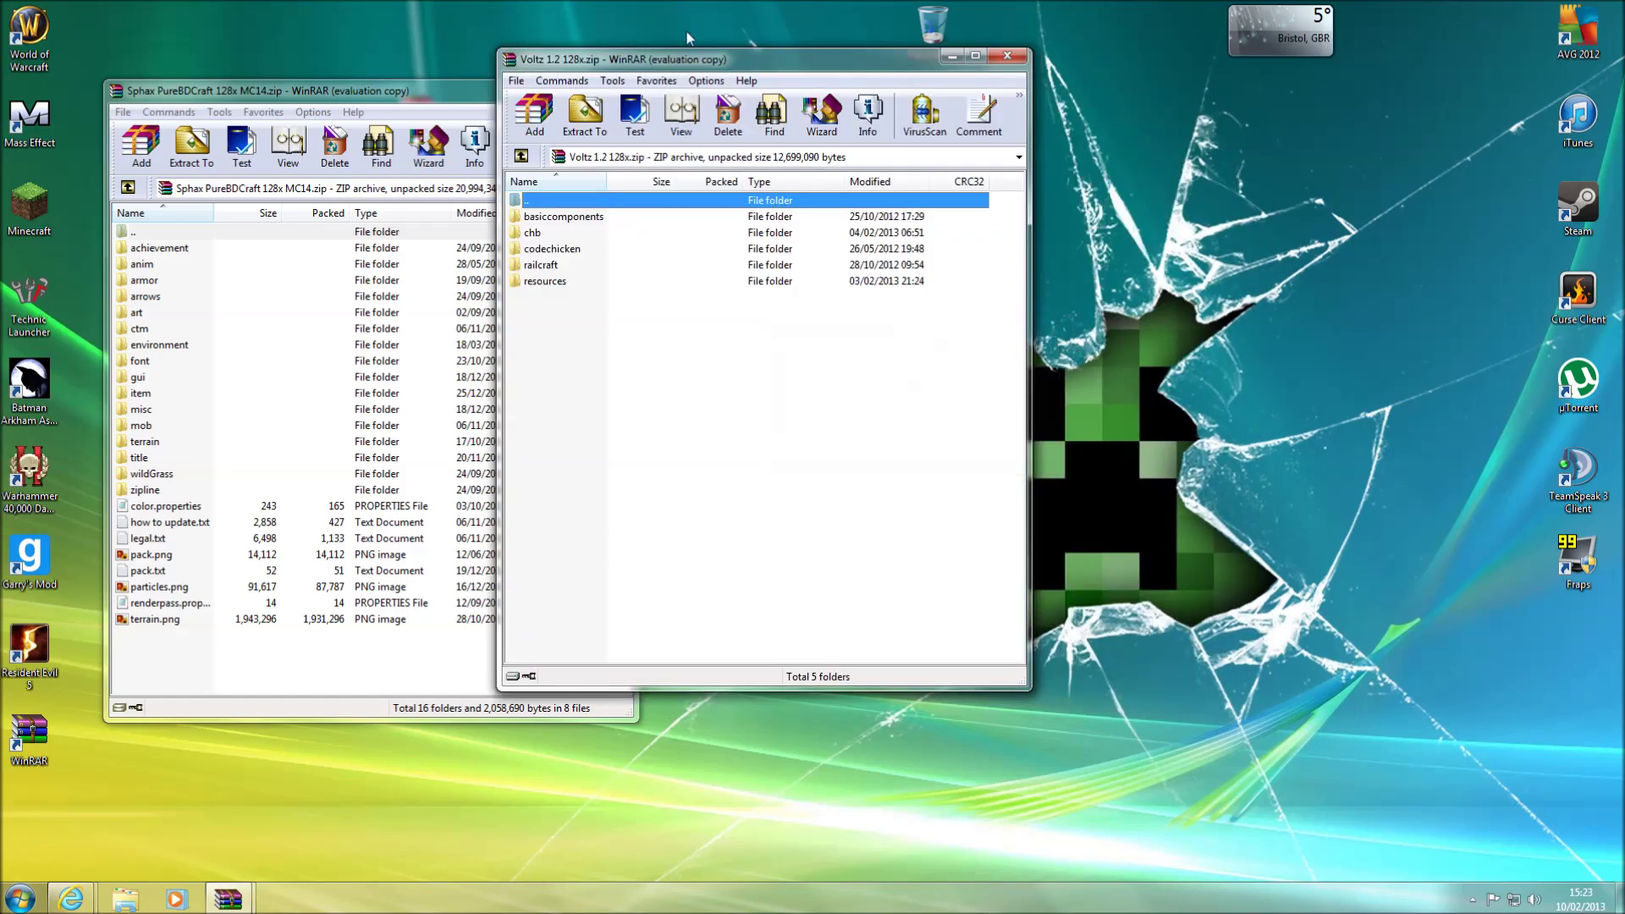
drag(705, 62, 862, 96)
Step: Copy Voltz's five folders into the Sphax archive and close the Voltz archive
click(746, 254)
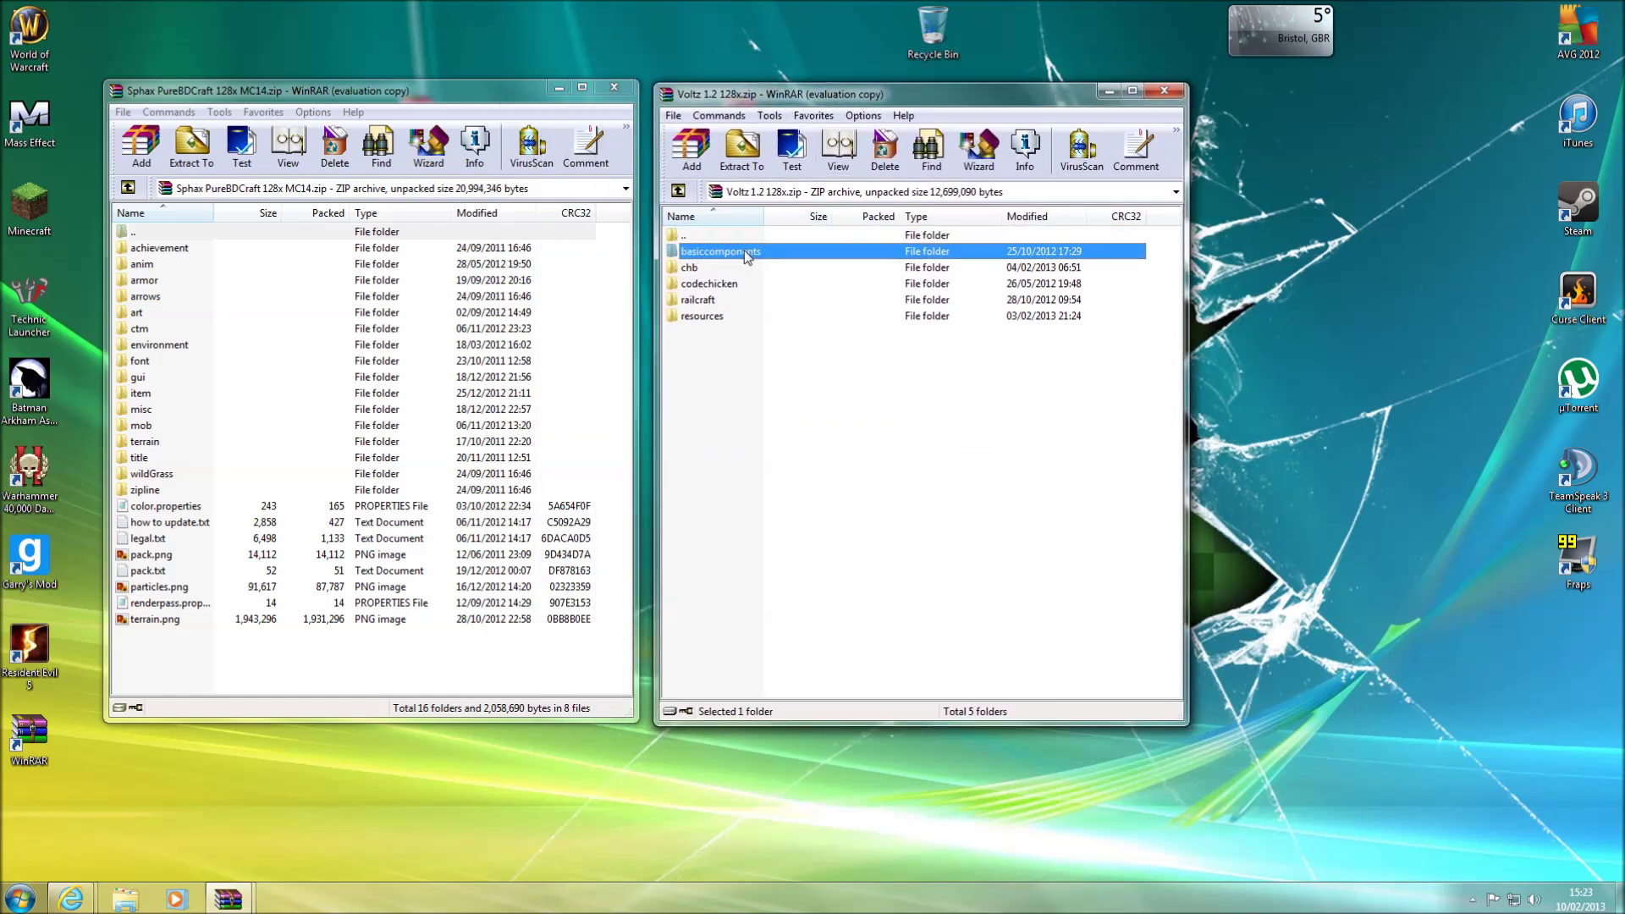
shift+click(711, 318)
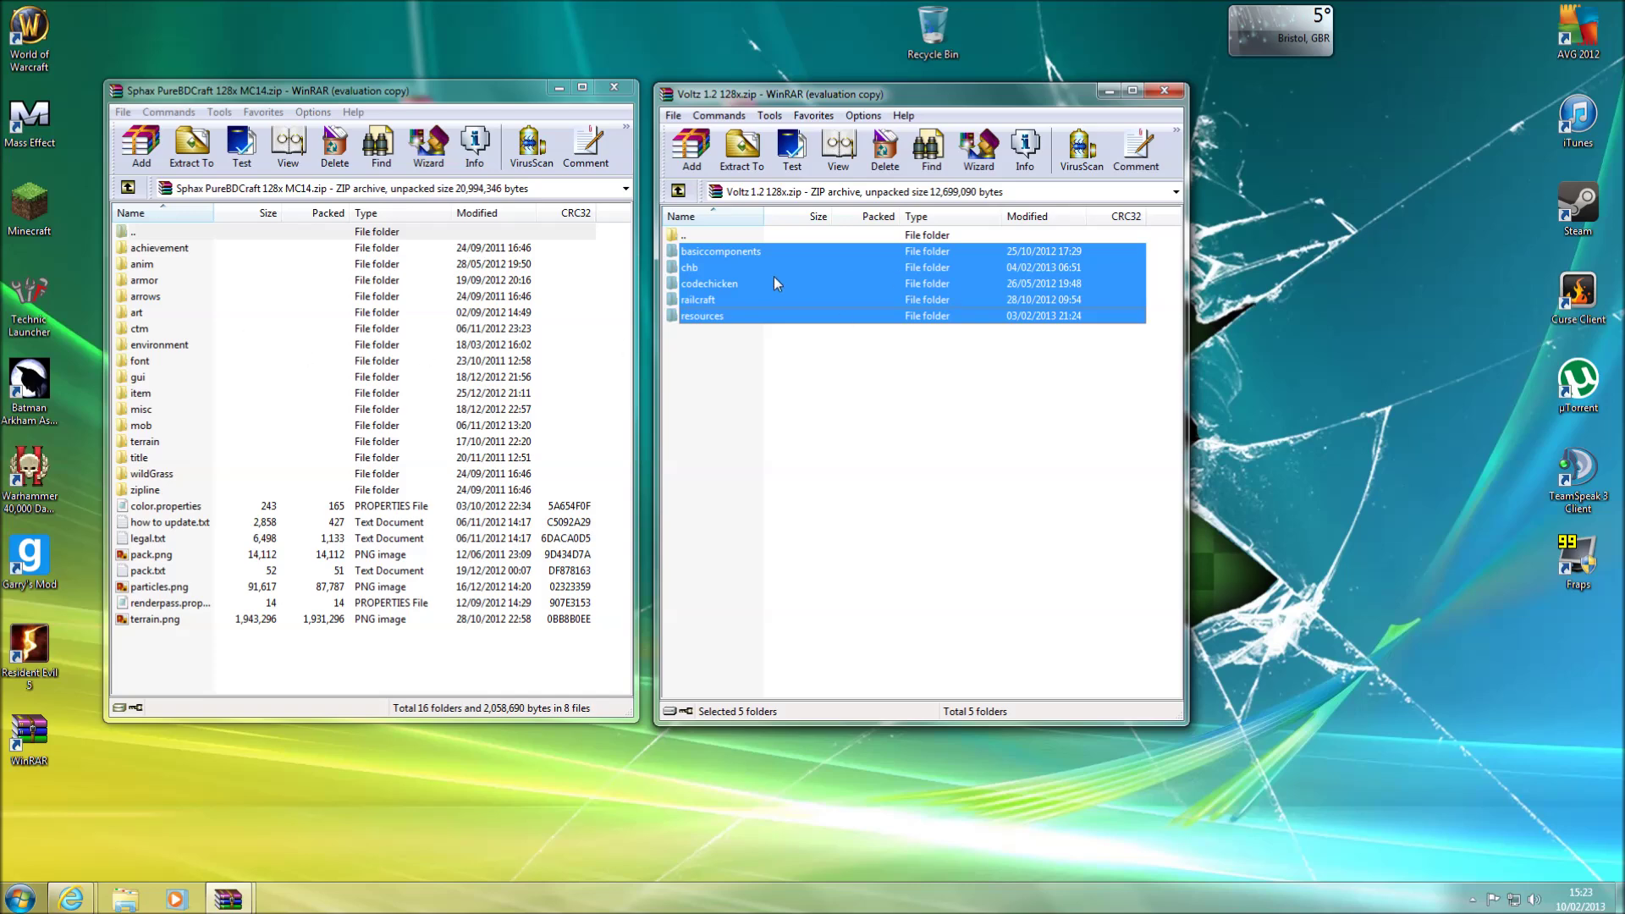
drag(846, 280, 320, 366)
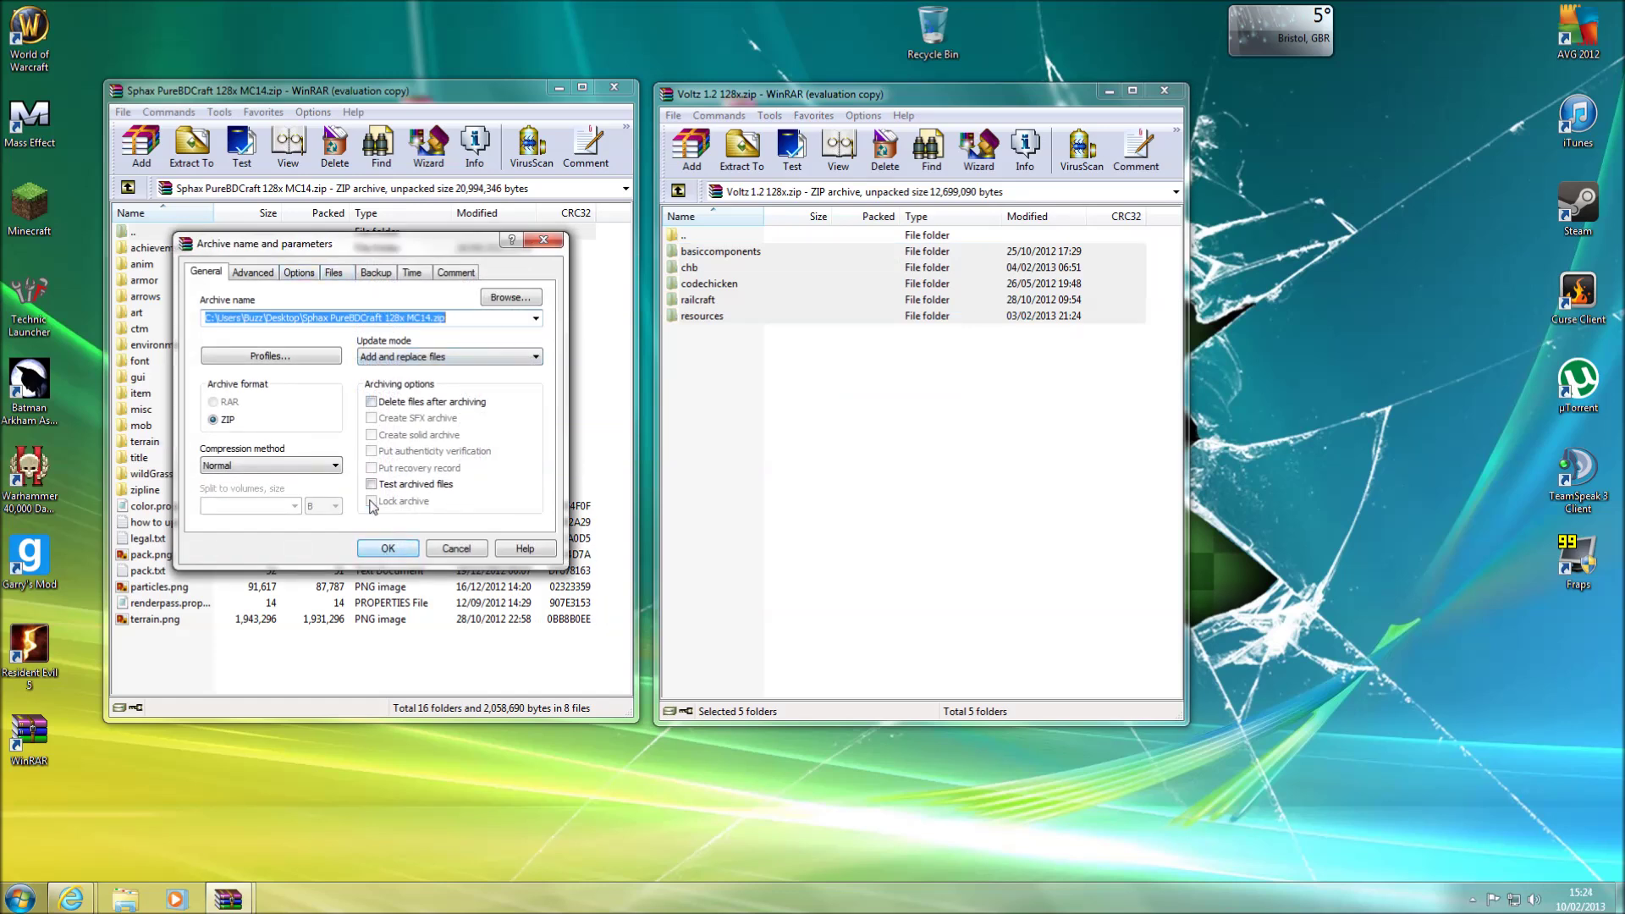
click(394, 548)
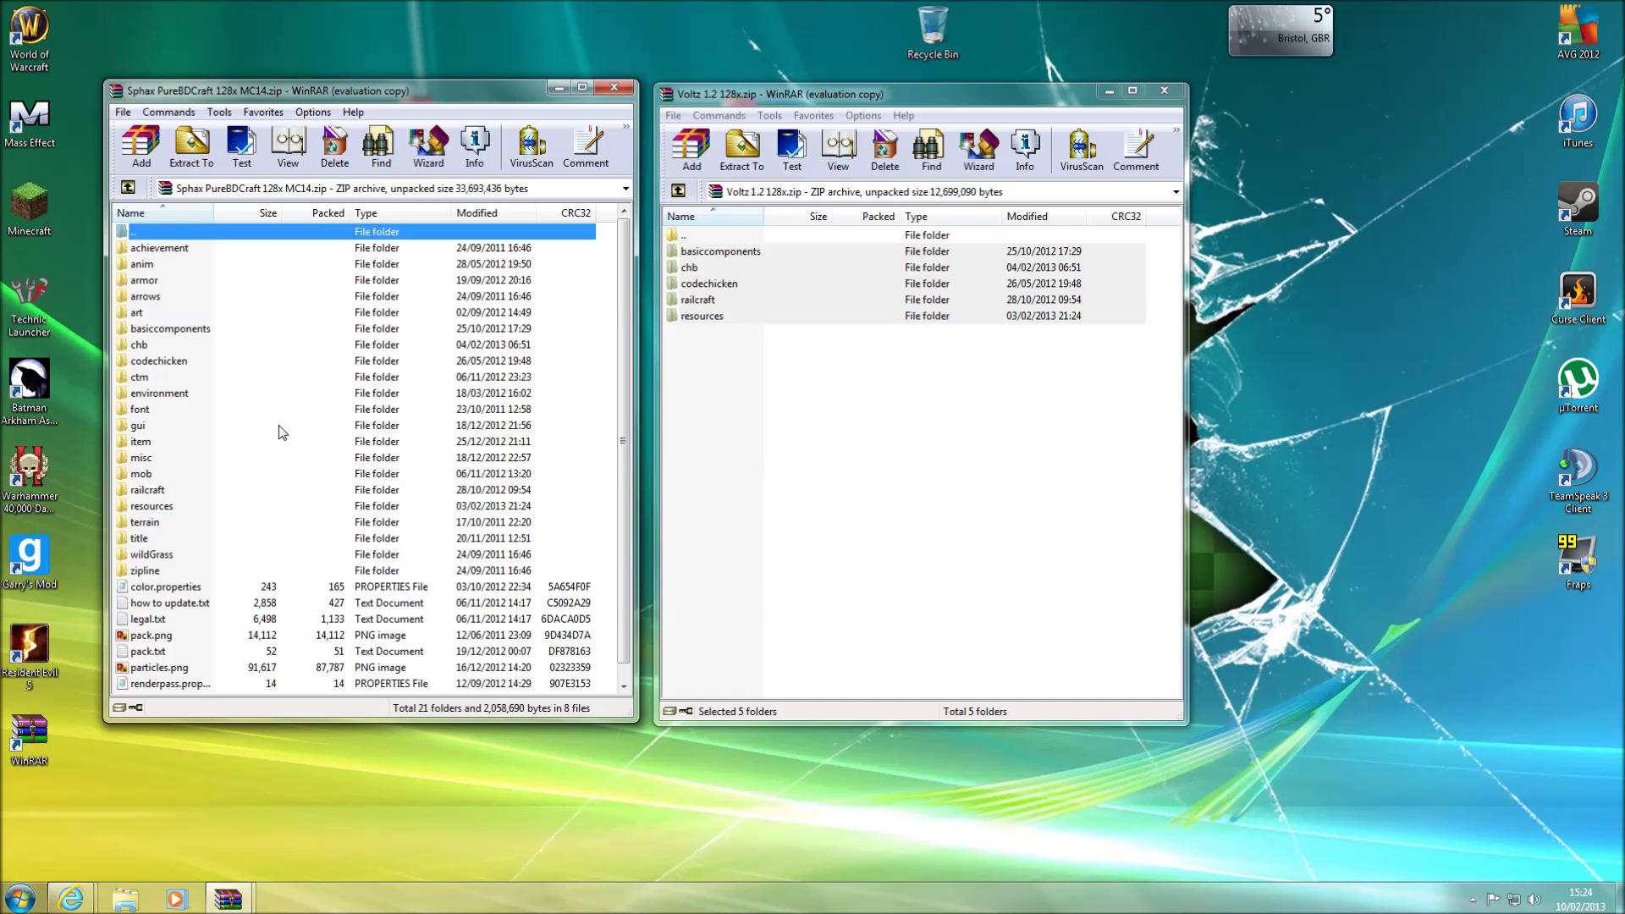
click(1164, 90)
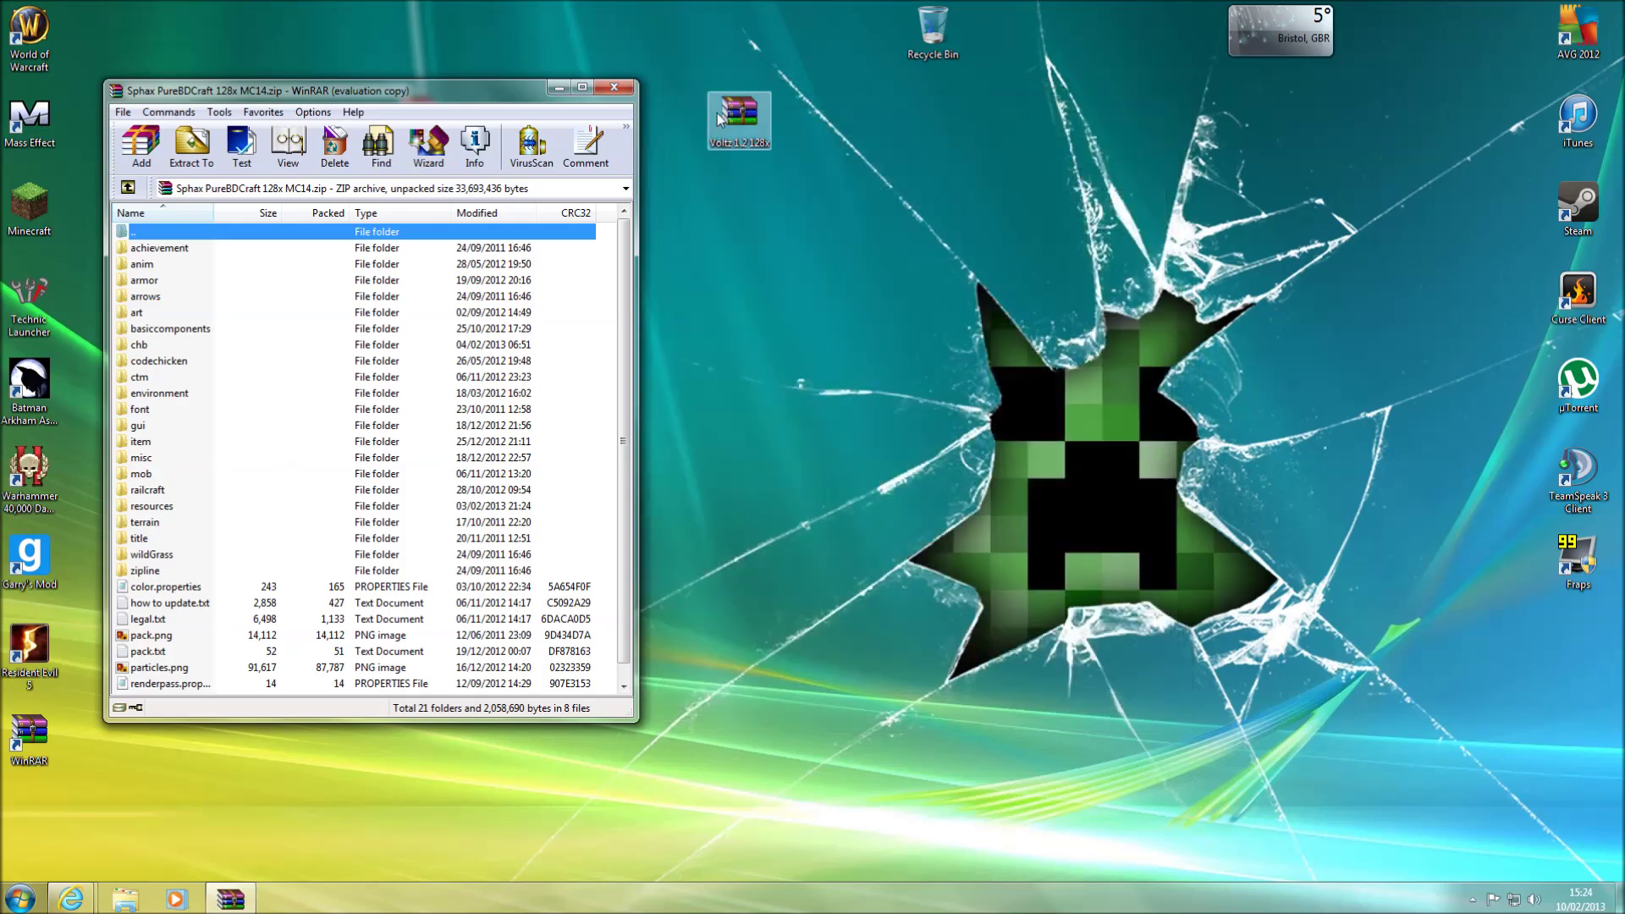
Step: Delete the Voltz zip to the Recycle Bin and uncover the Sphax file on the desktop
drag(718, 118, 940, 36)
drag(432, 90, 868, 114)
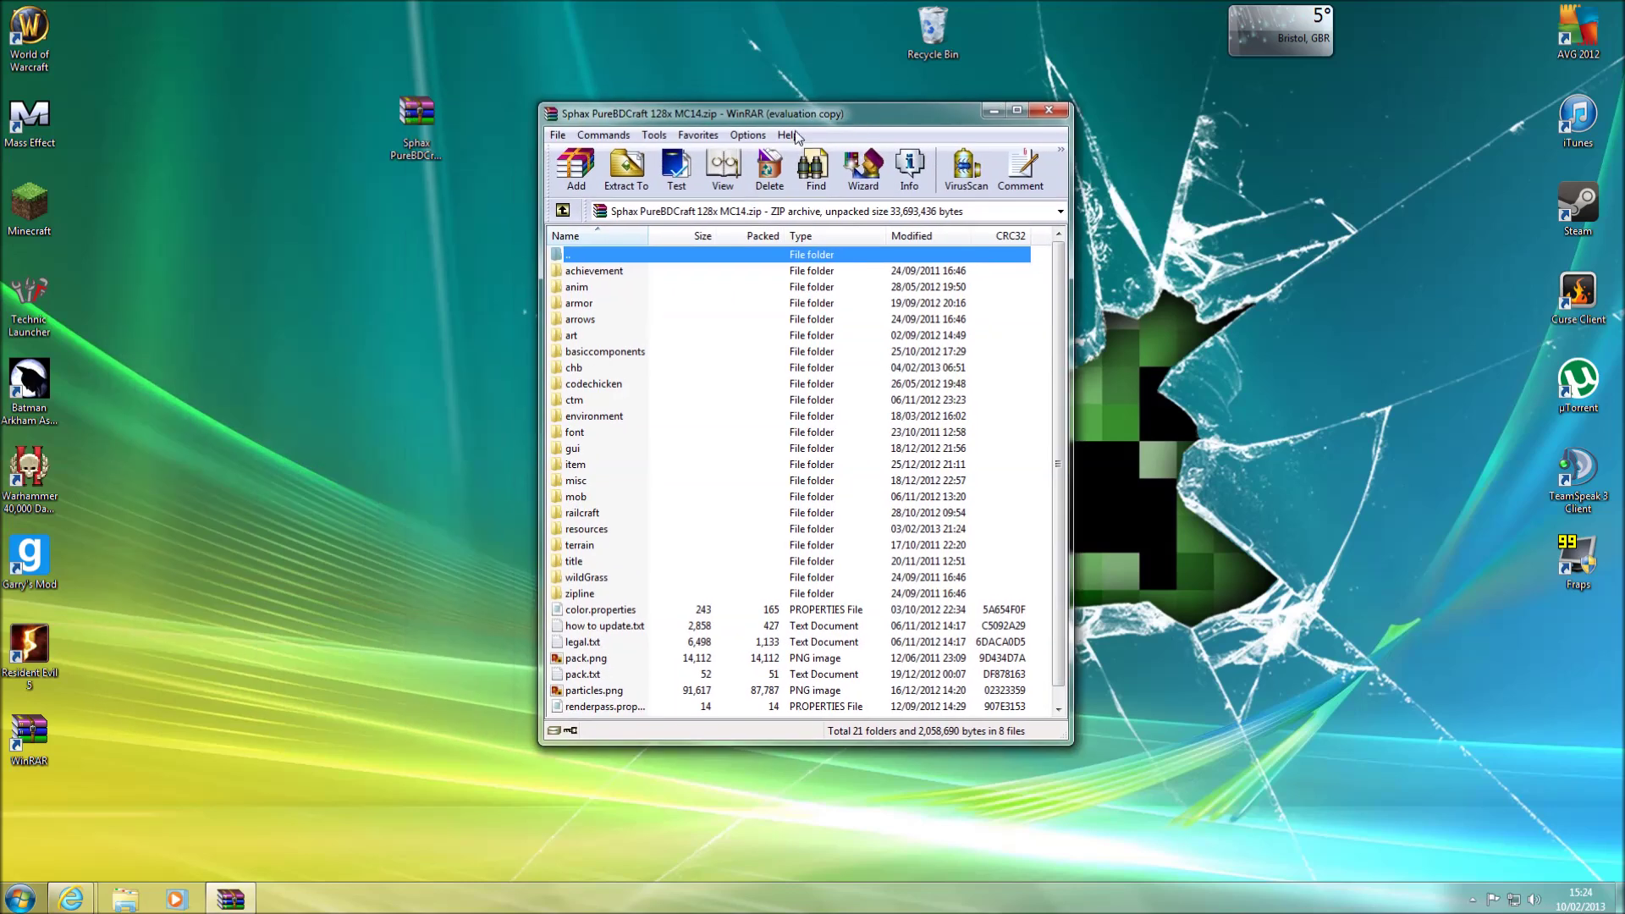
click(405, 129)
Step: Rename the merged archive to 'Sphax PureBDCraft 128x MC14 Voltz' and close WinRAR
right_click(404, 128)
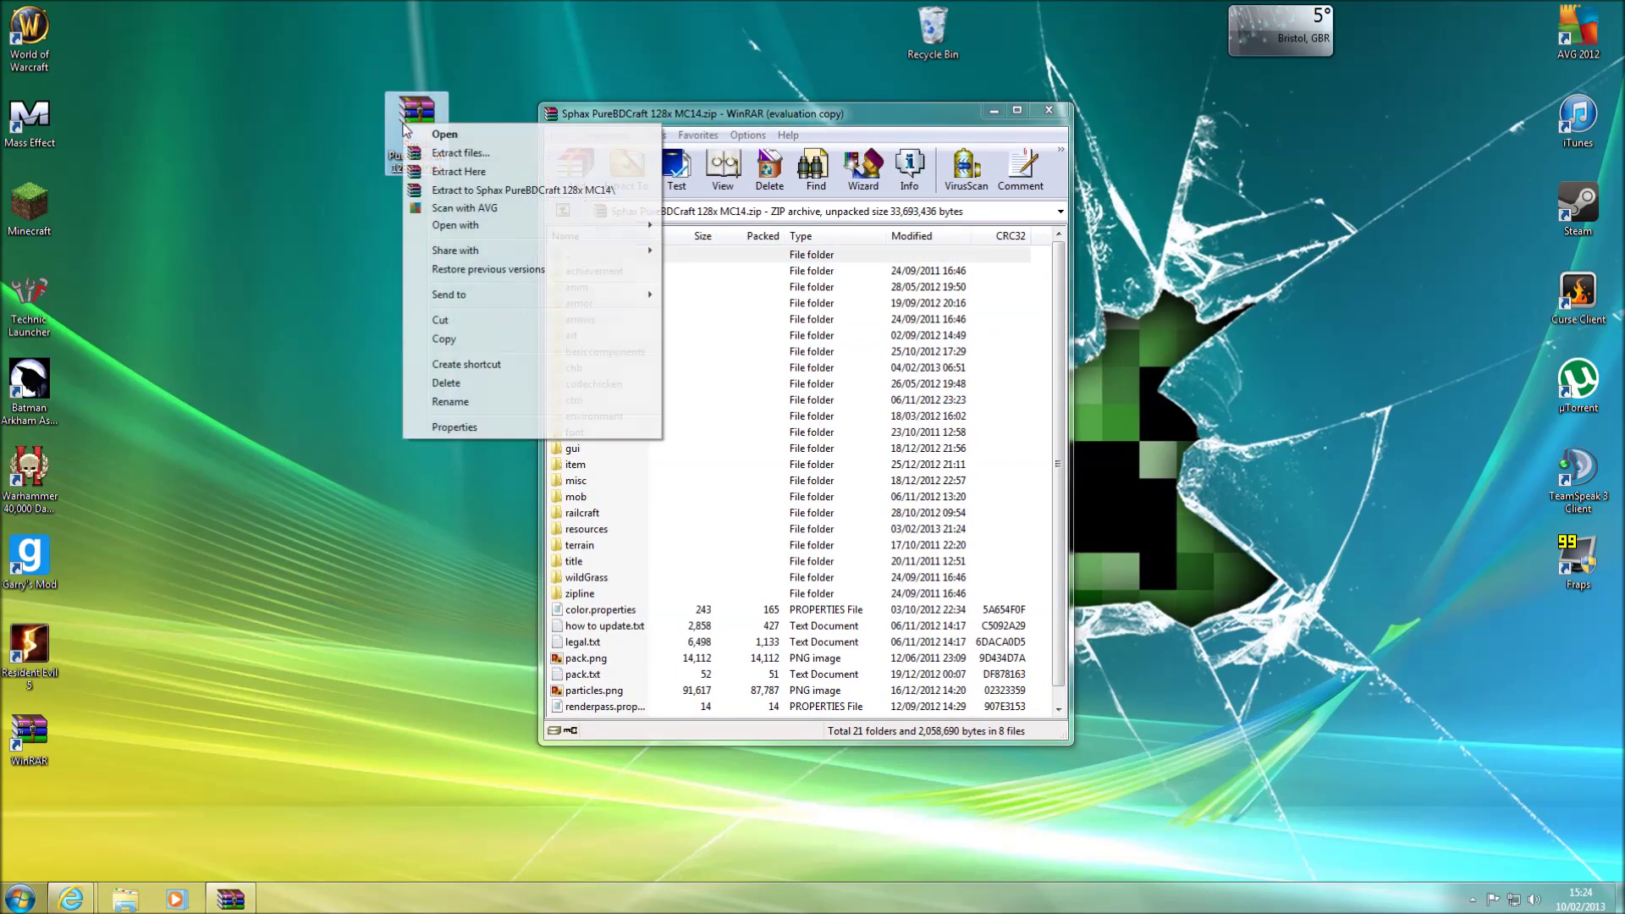
click(460, 403)
key(End)
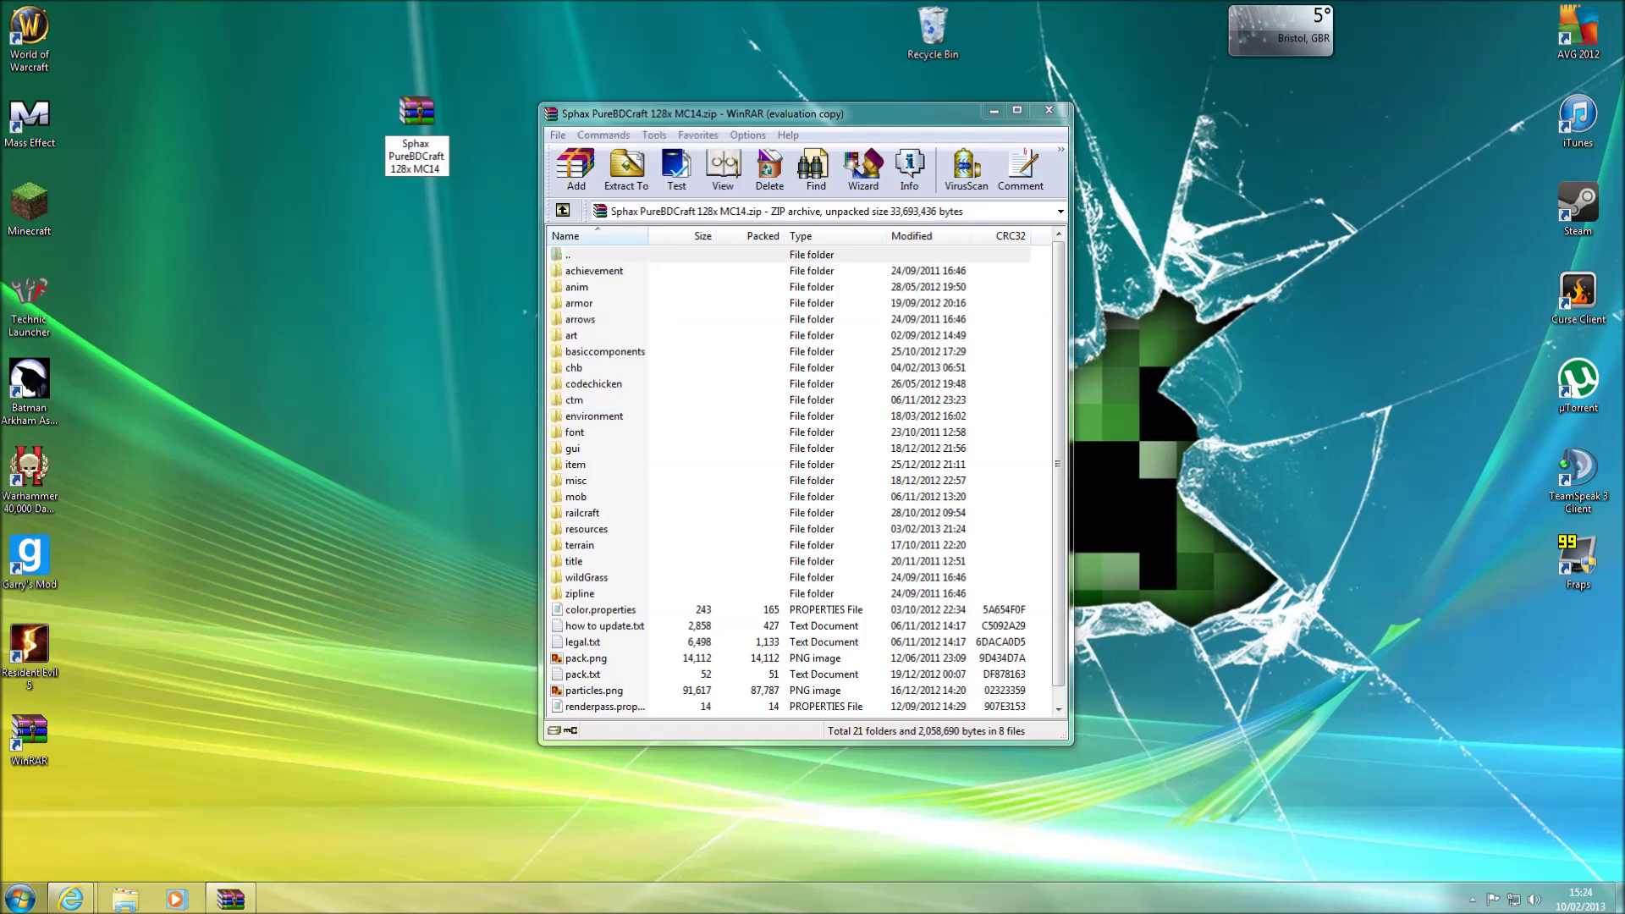
text(Volts)
key(Return)
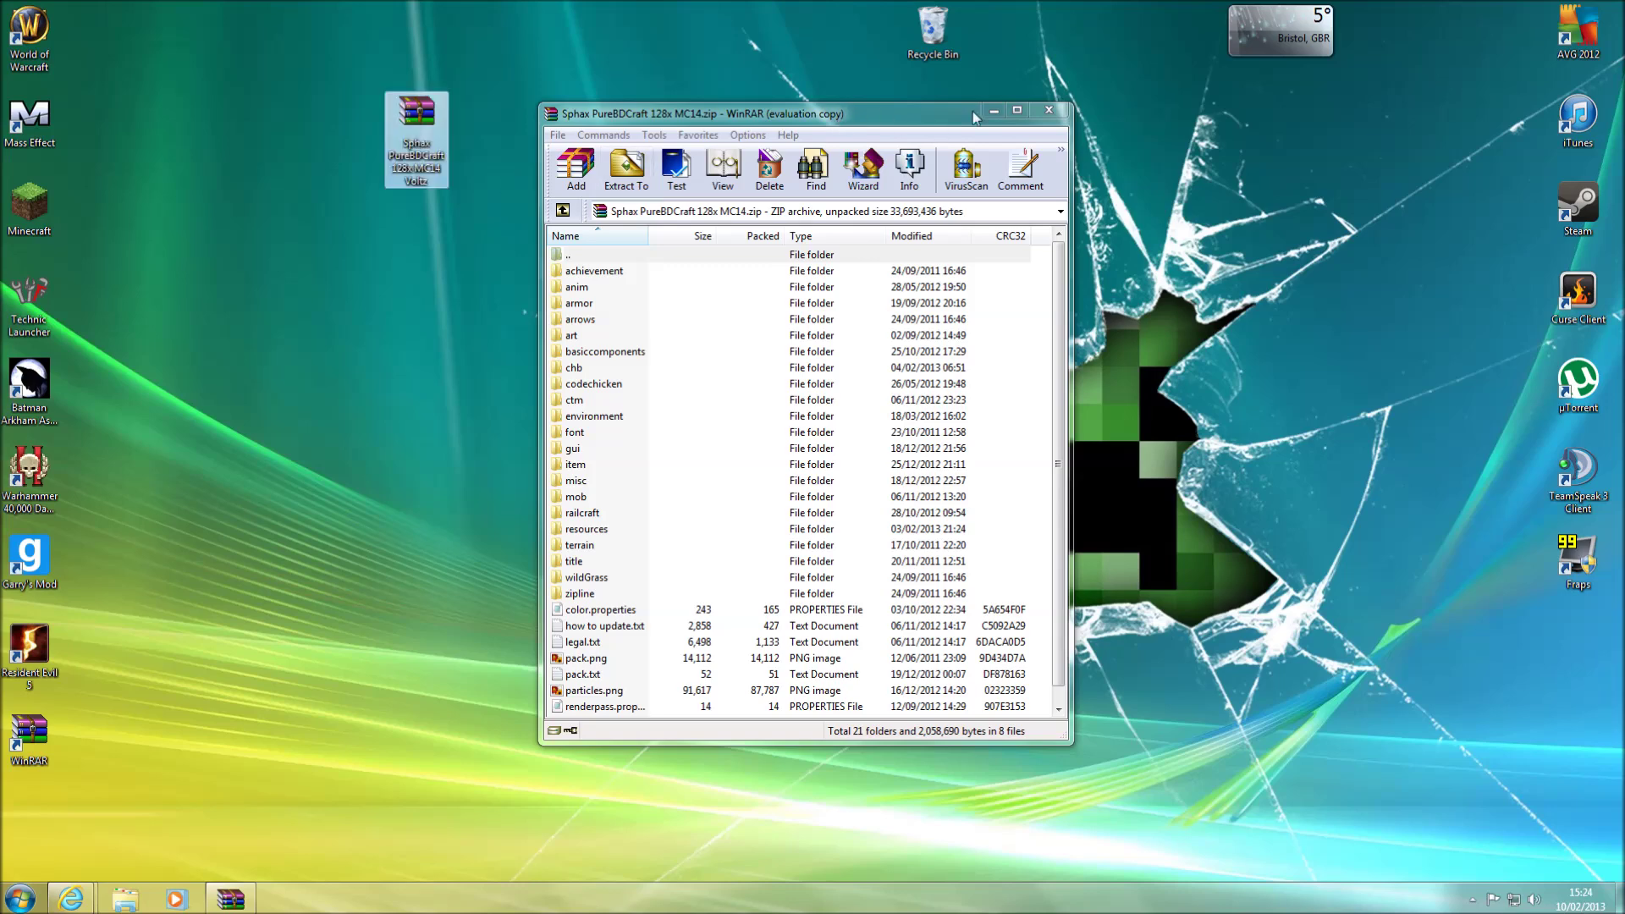
click(1036, 110)
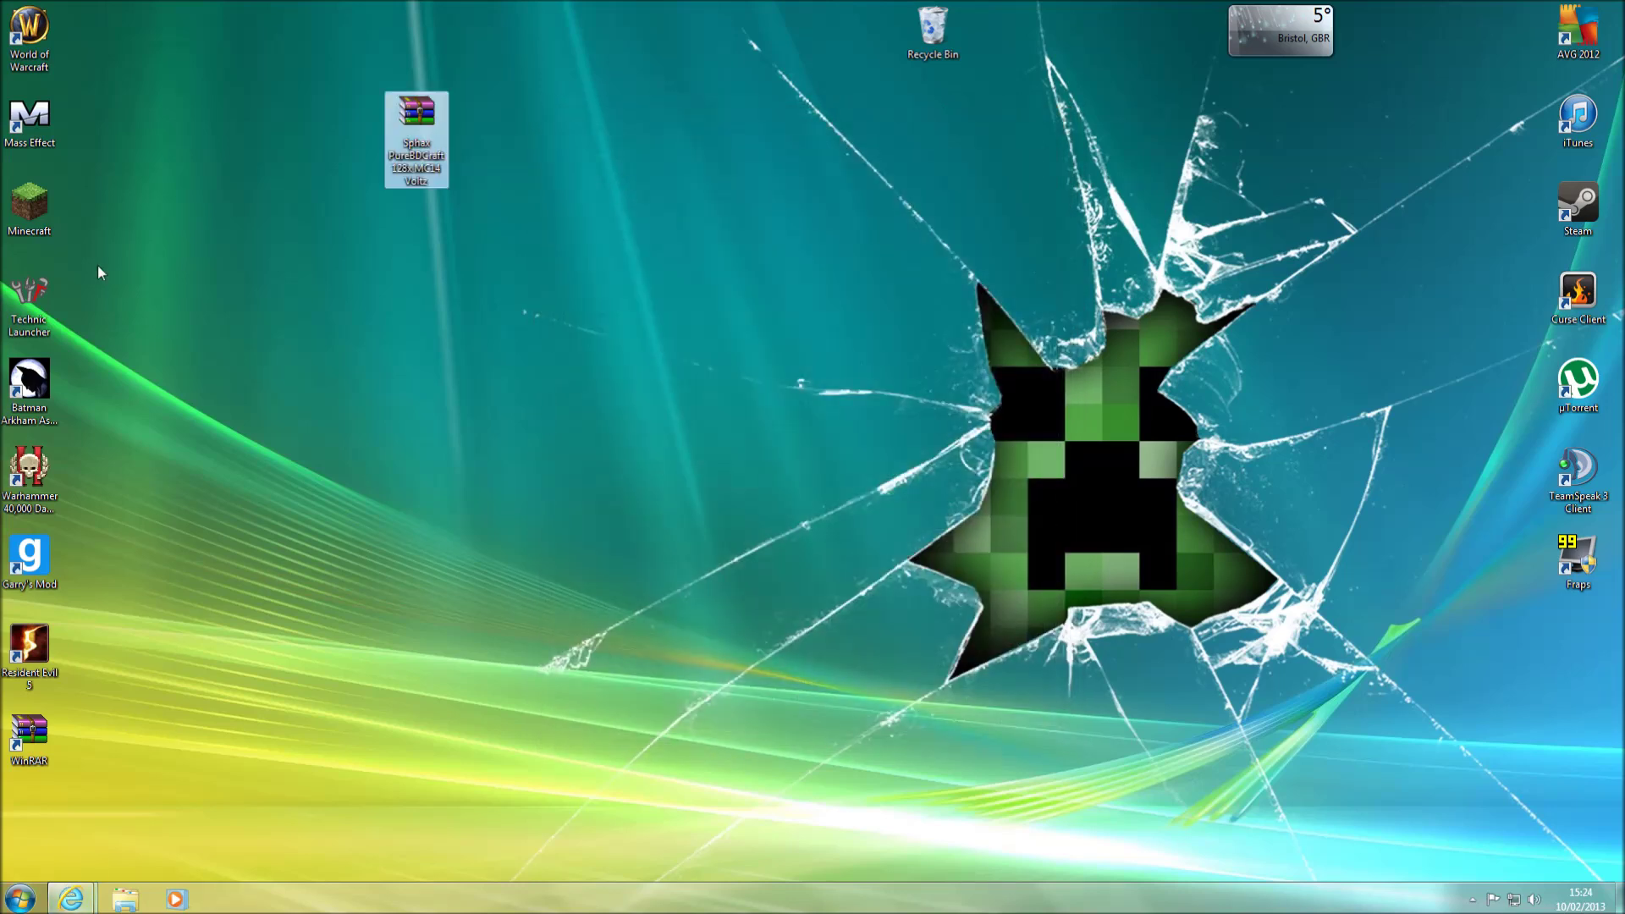
Step: Open the AppData Roaming folder by searching %appdata% from the Start menu
click(19, 899)
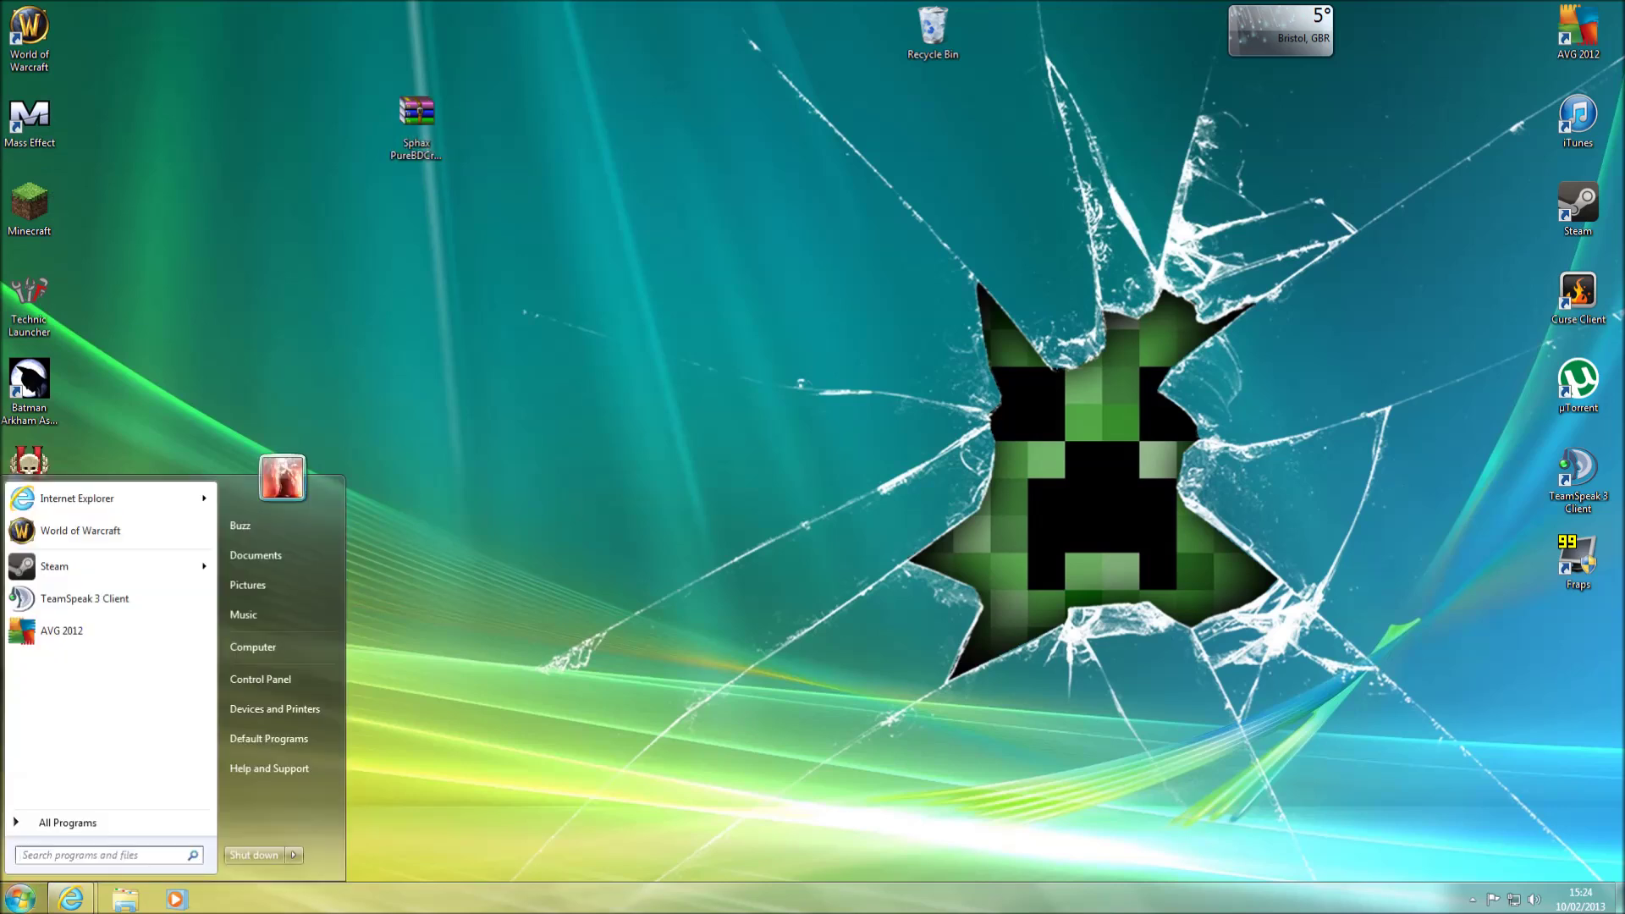
click(80, 855)
text(%a)
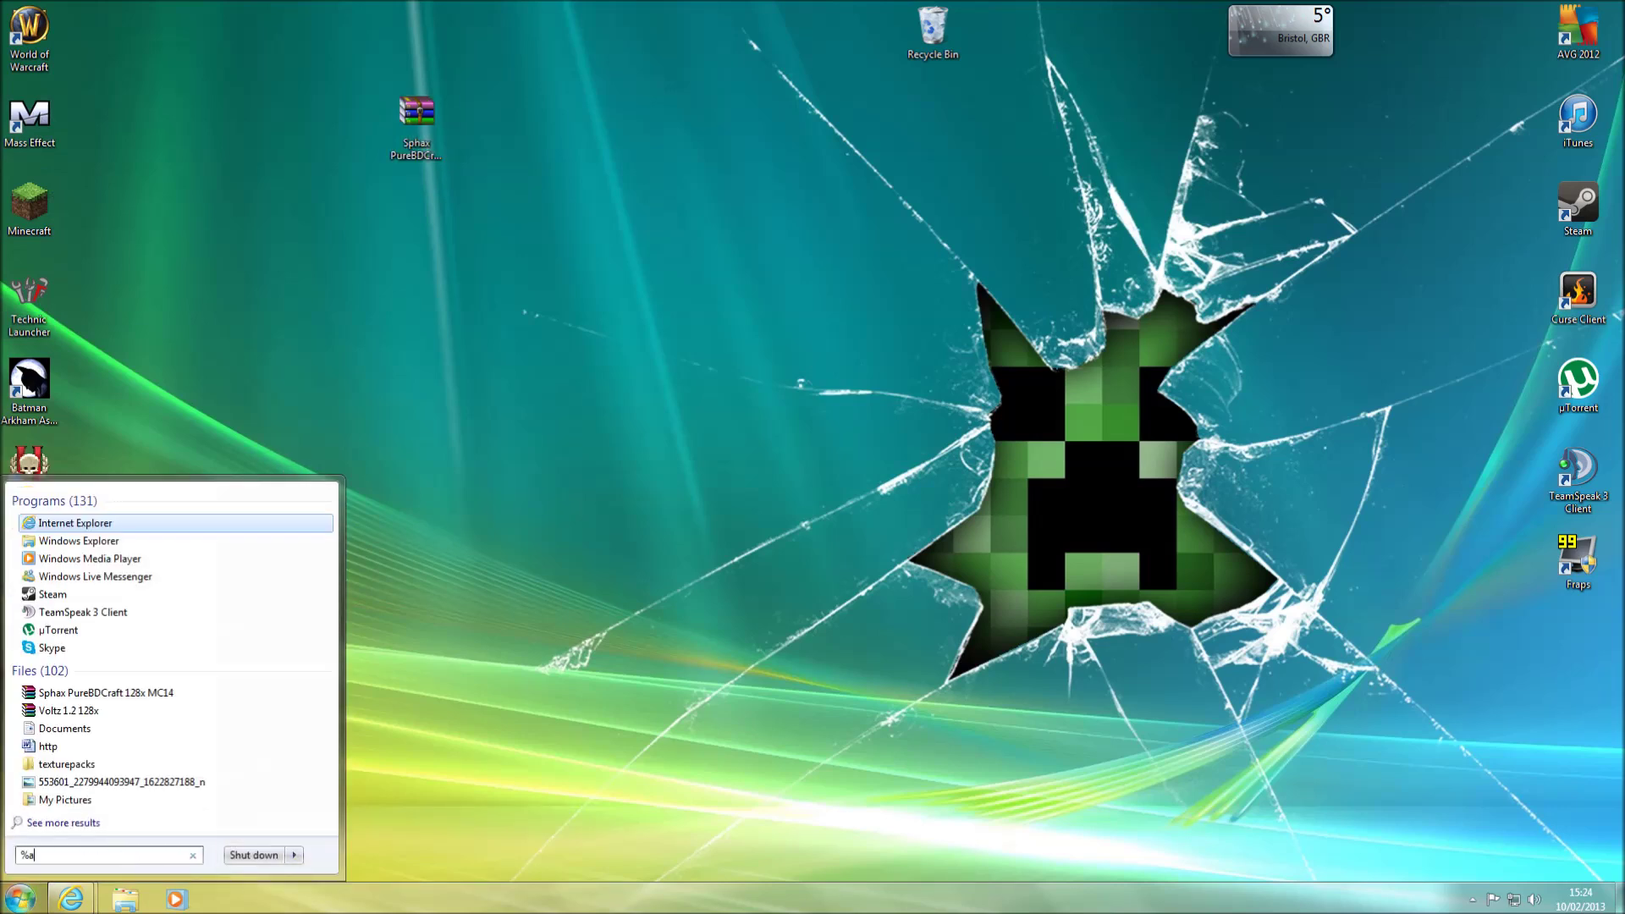
text(ppdata%)
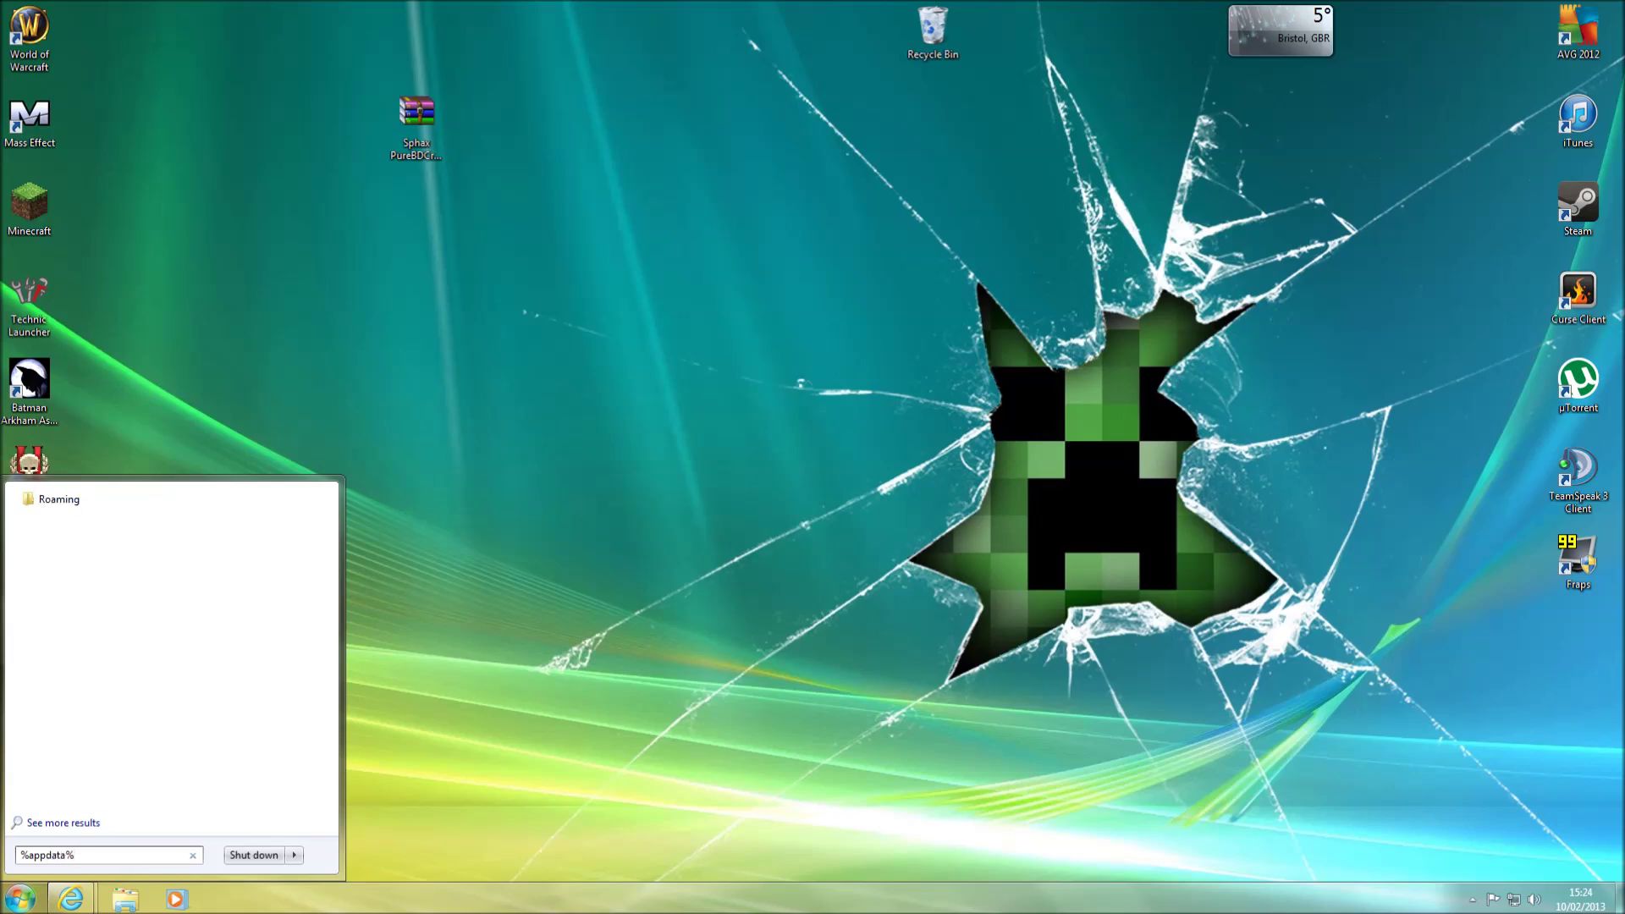
key(Return)
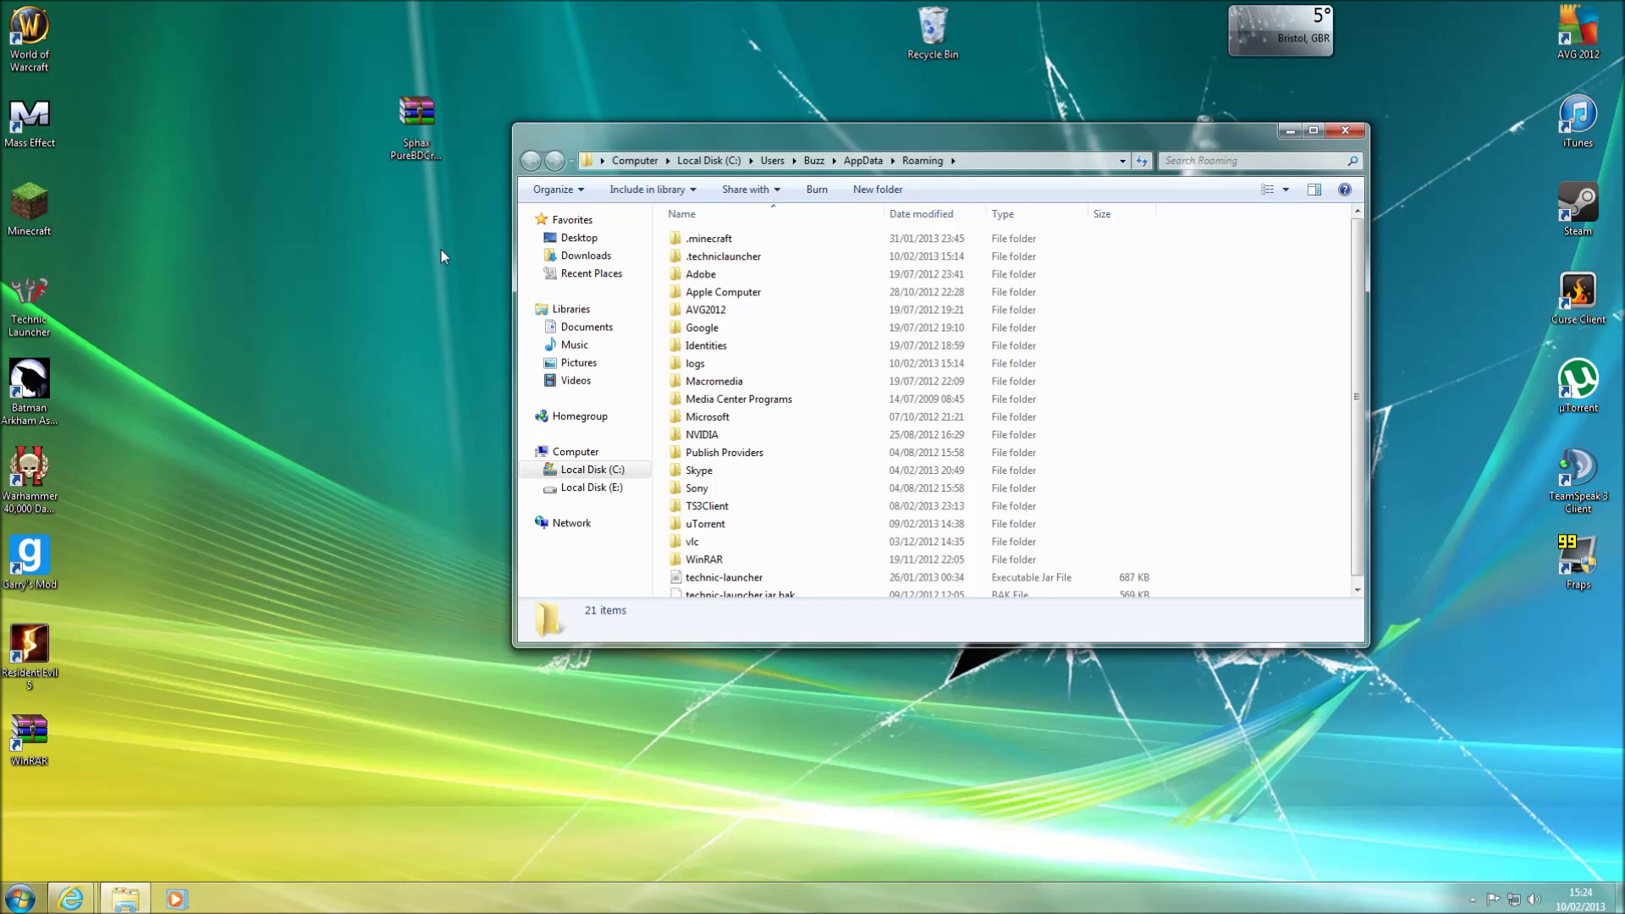
Step: Move the Sphax Voltz archive into .techniclauncher\voltz\texturepacks and close Explorer
double_click(758, 261)
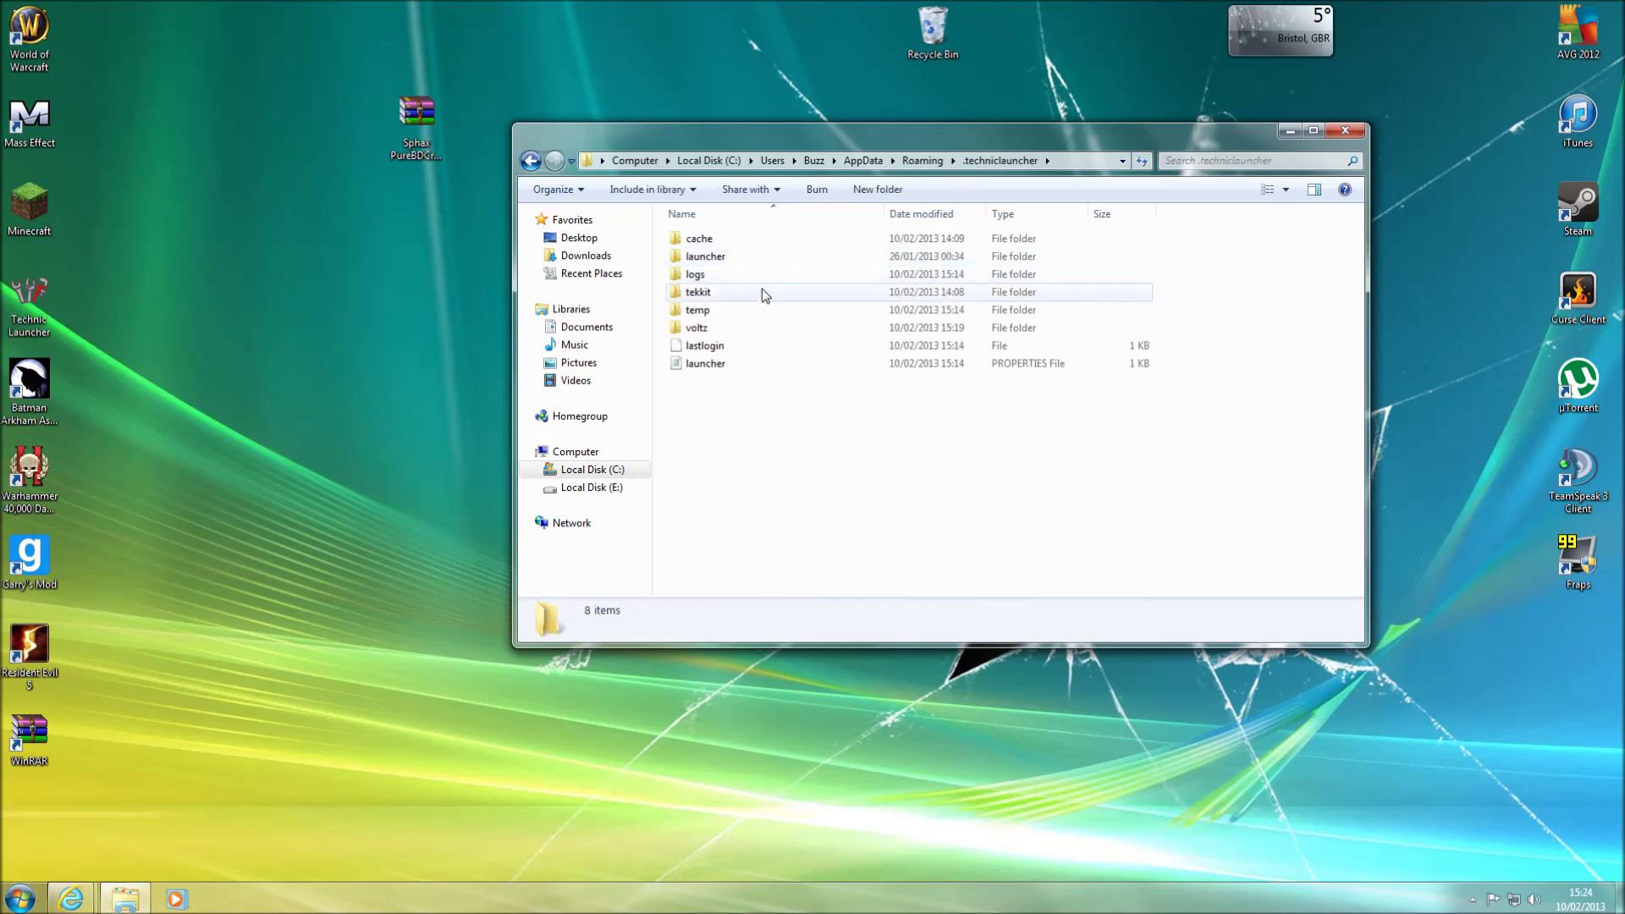
double_click(724, 330)
double_click(726, 401)
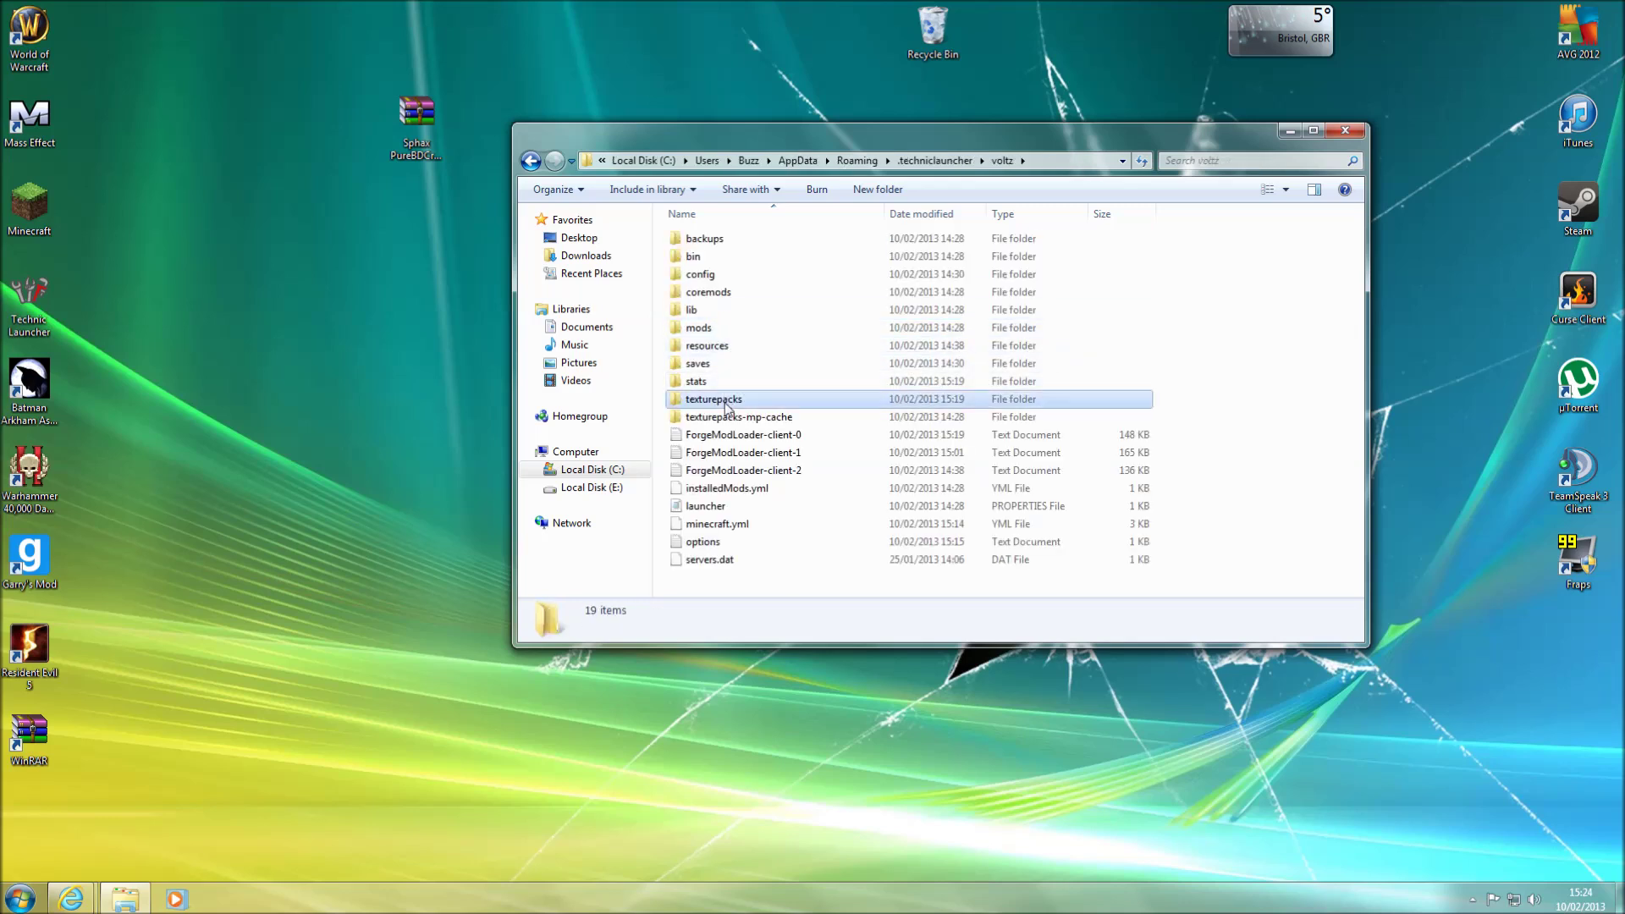
drag(444, 156, 827, 519)
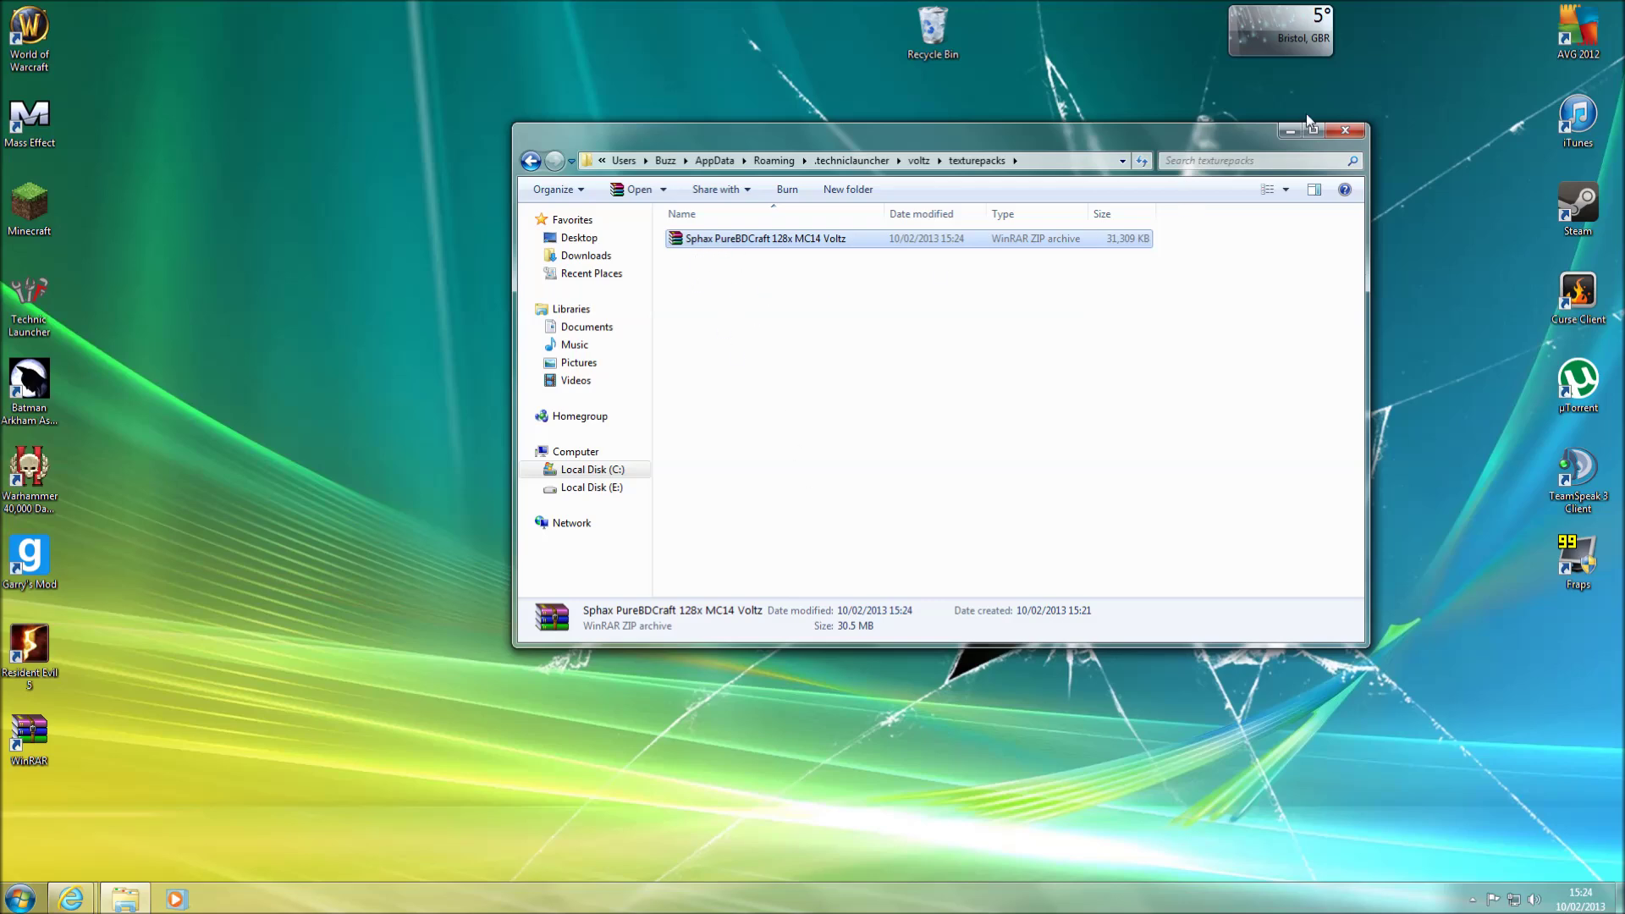
click(1348, 131)
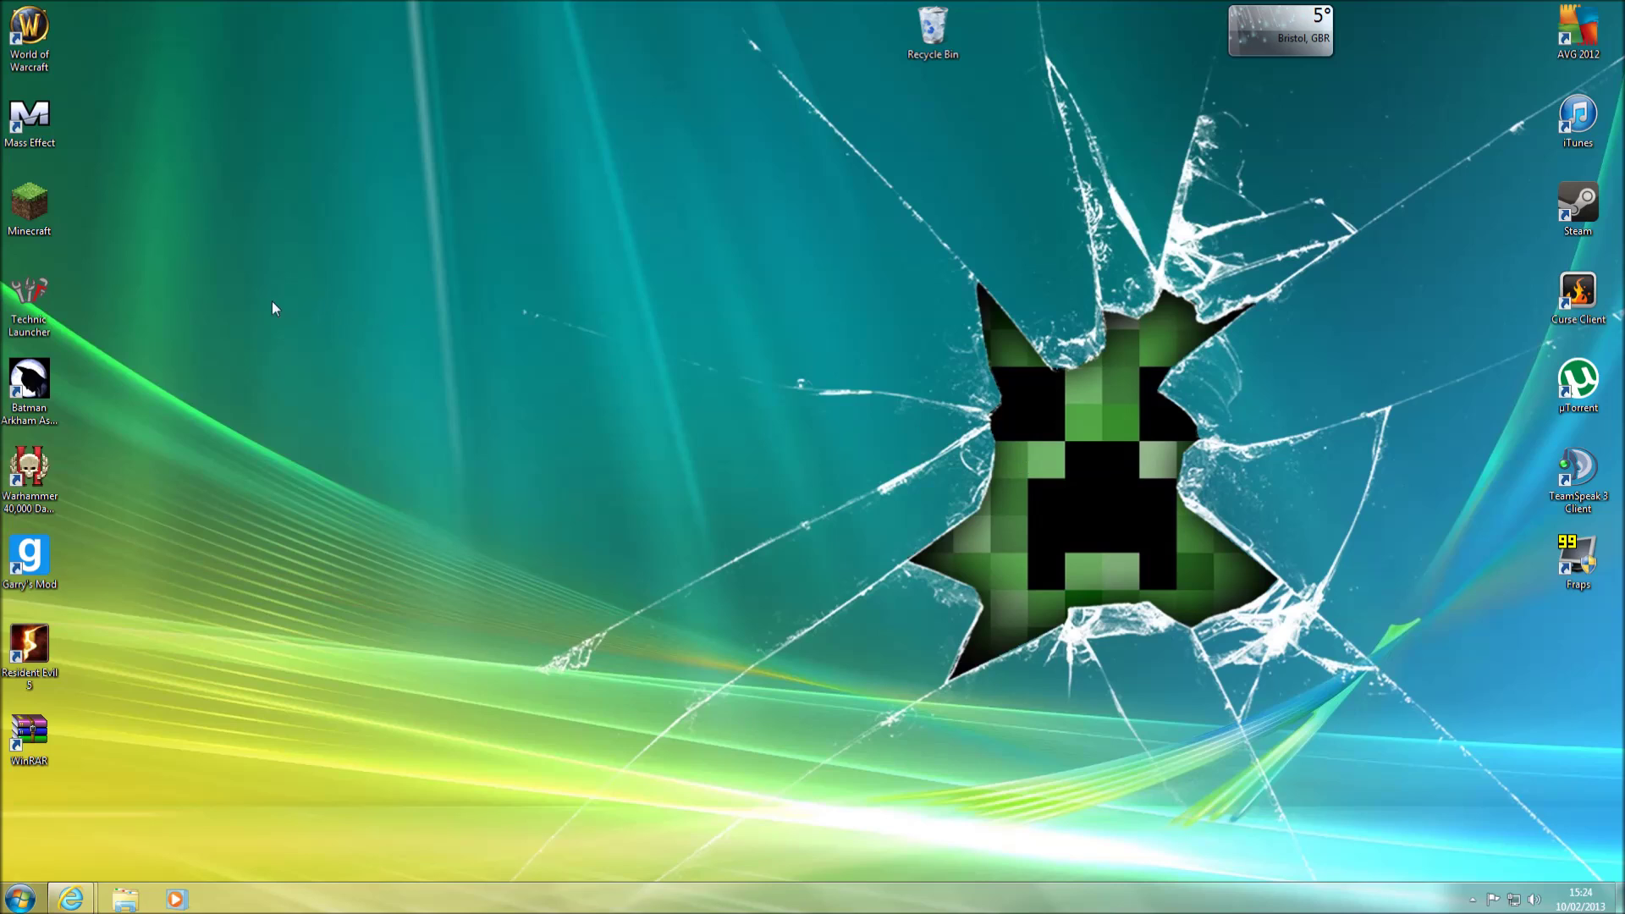
Step: Start Technic Launcher and log in to launch the Voltz modpack
click(23, 318)
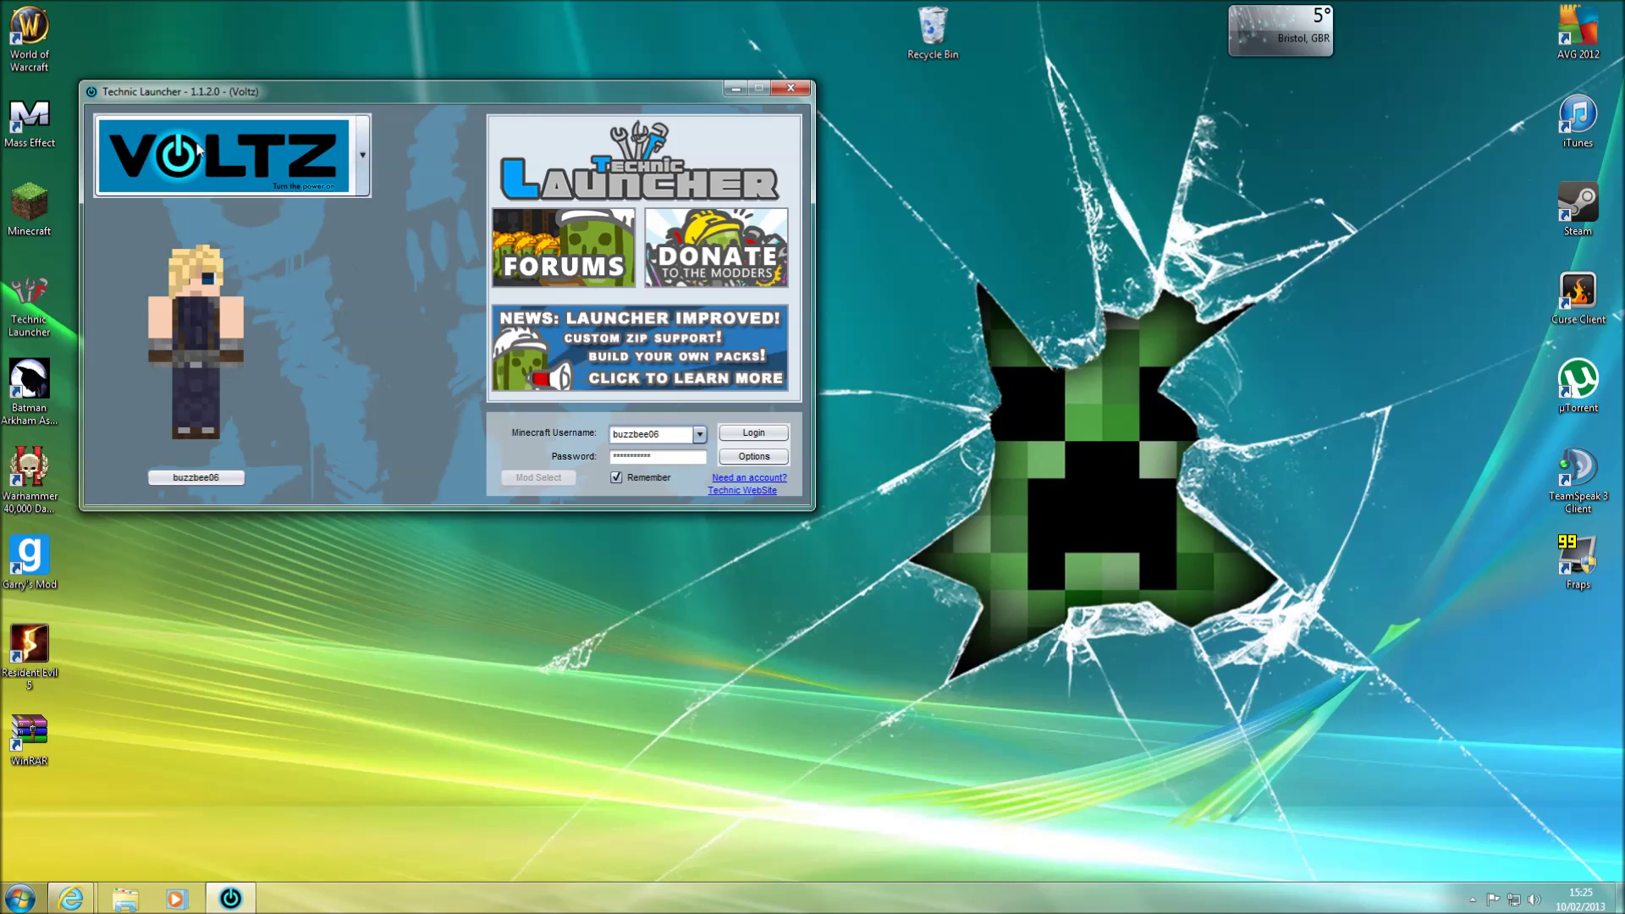
click(748, 433)
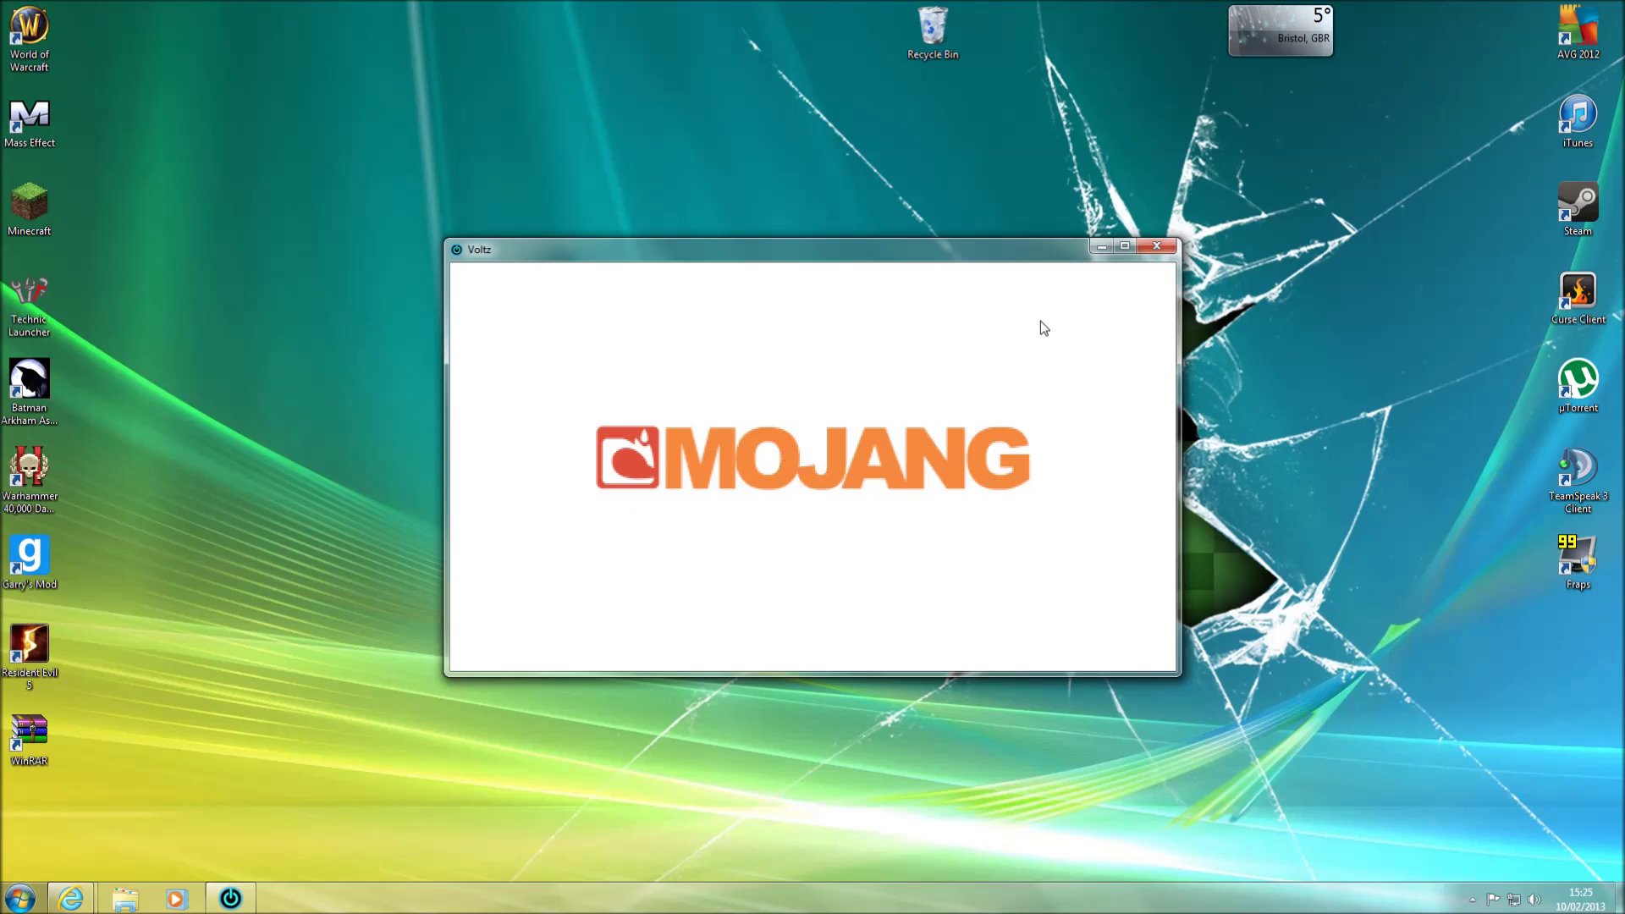
Step: Maximize Minecraft, activate the Sphax PureBDCraft 128x MC14 Voltz texture pack, and open the singleplayer world list
click(1124, 248)
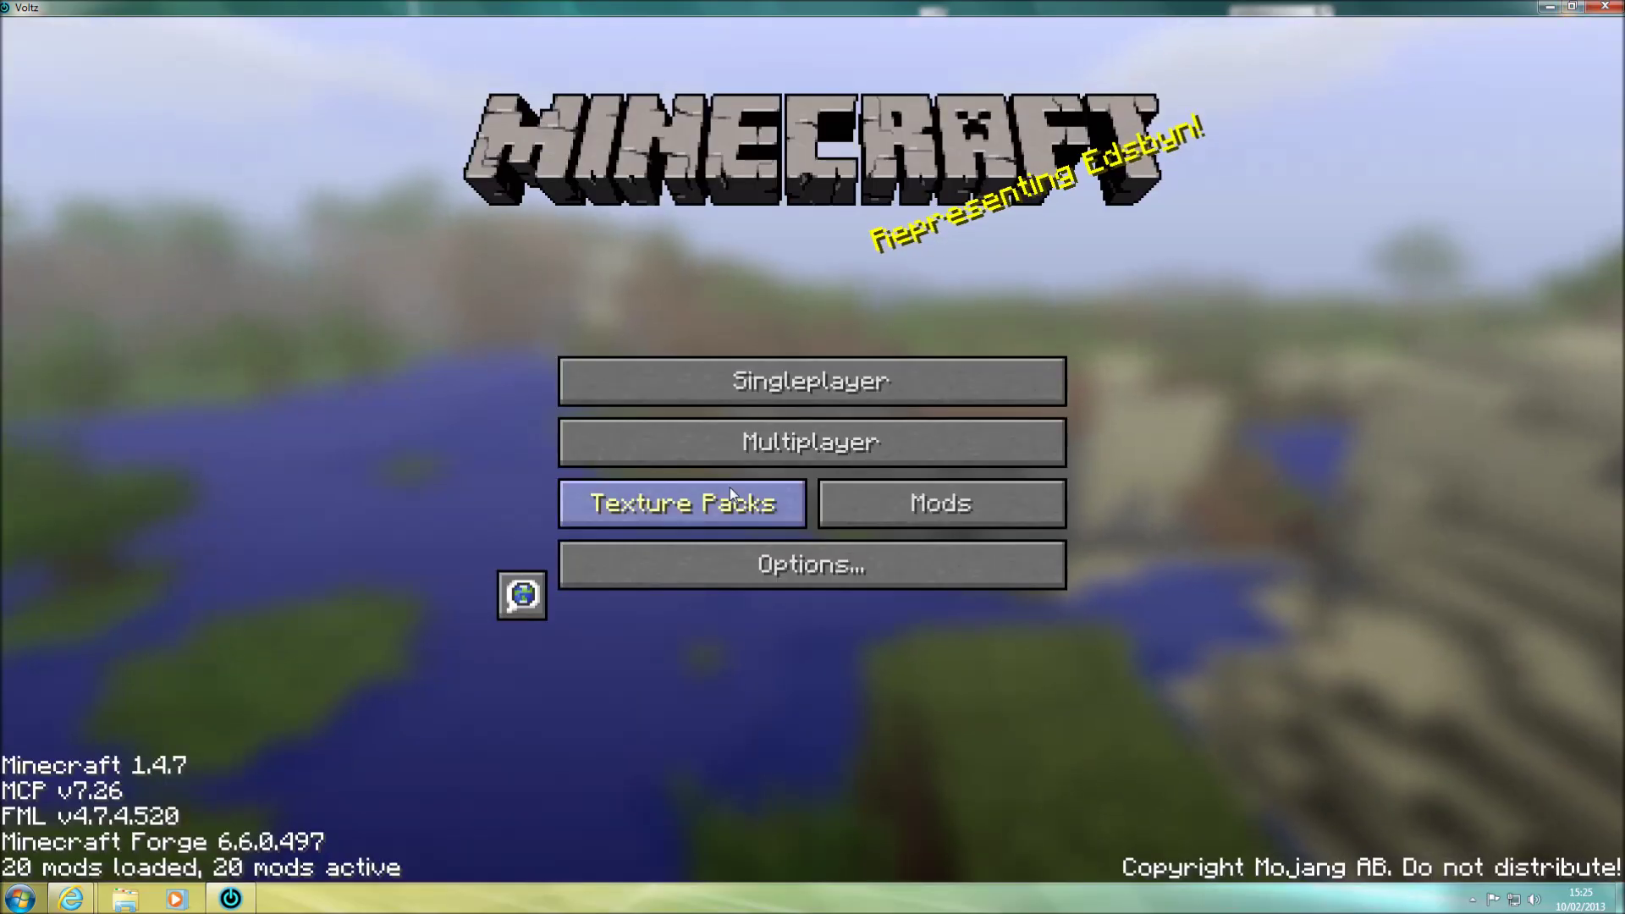
click(735, 503)
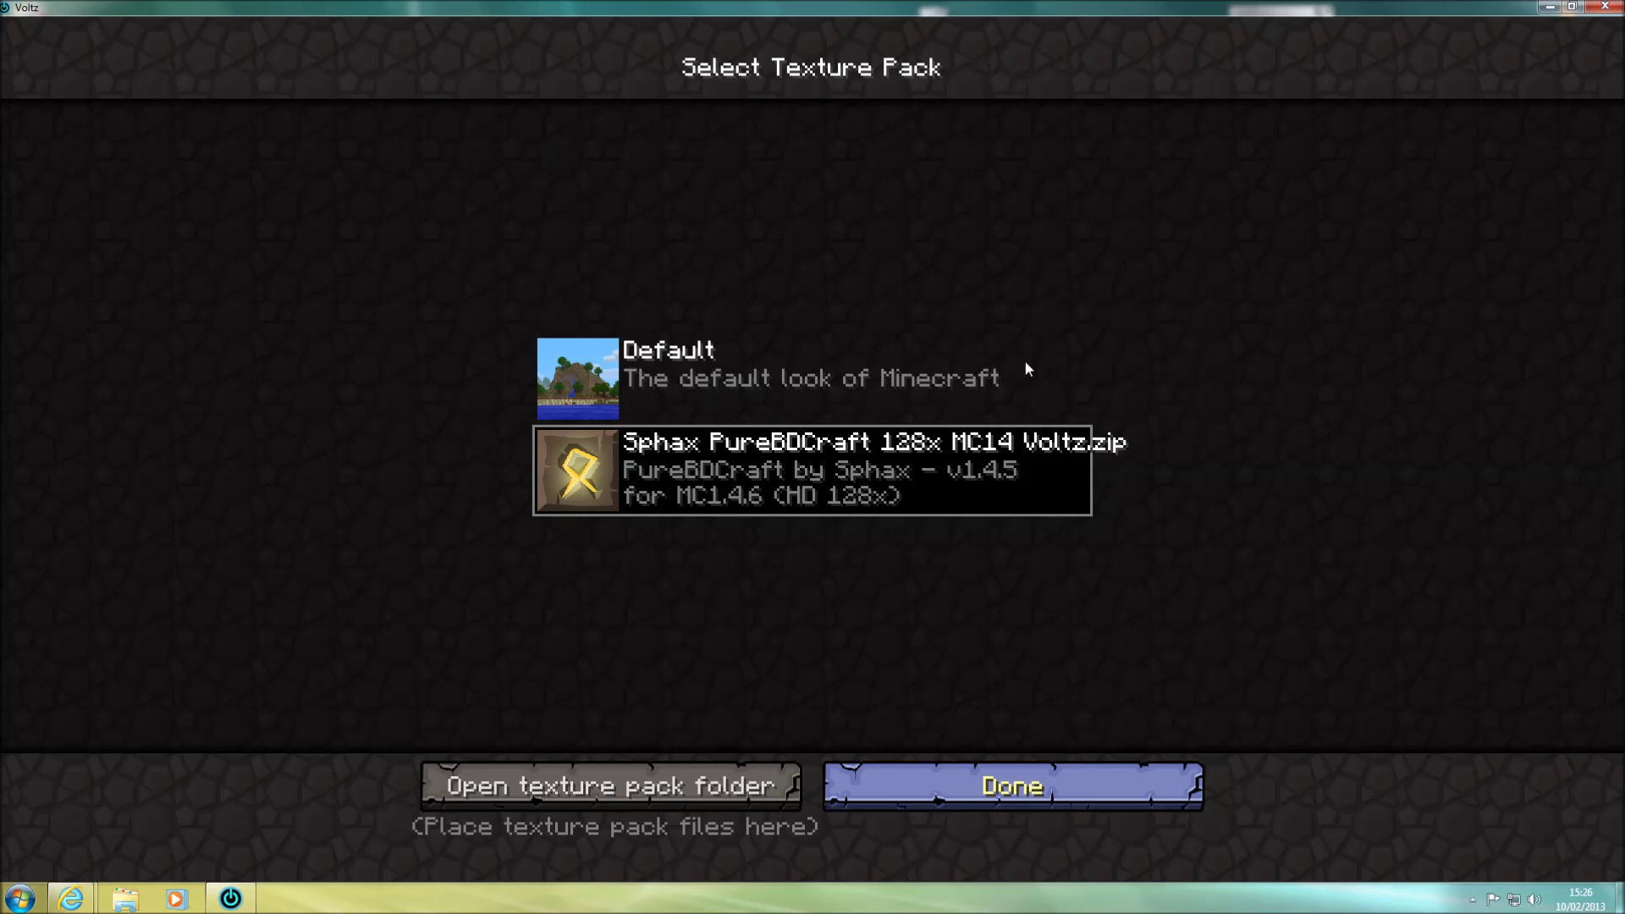
key(Escape)
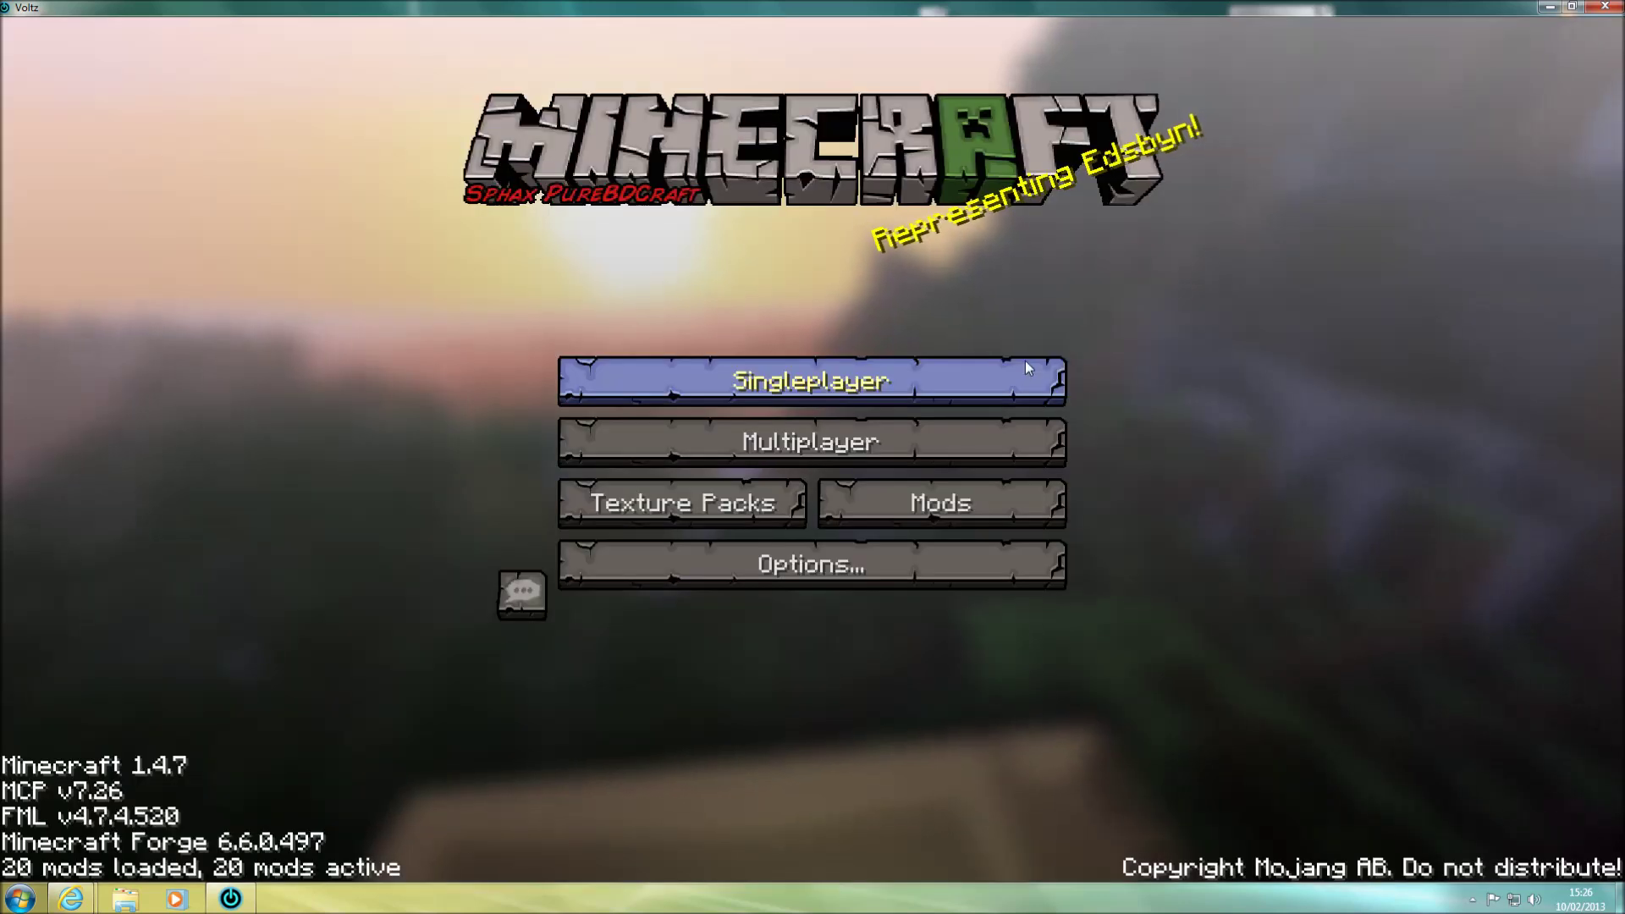
click(818, 386)
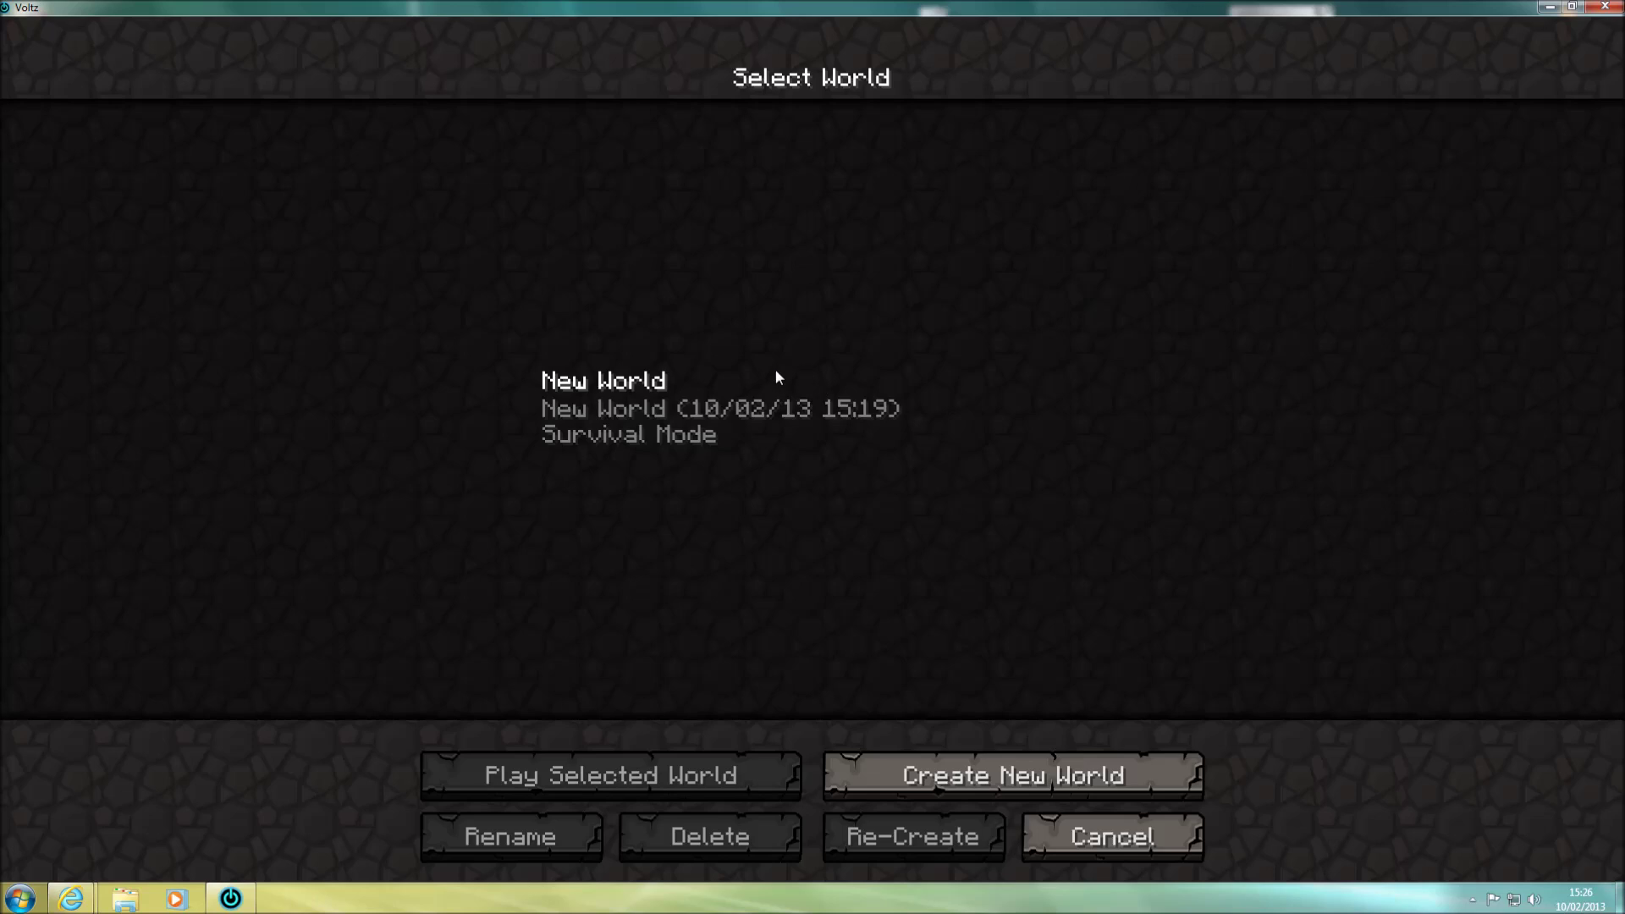
double_click(643, 410)
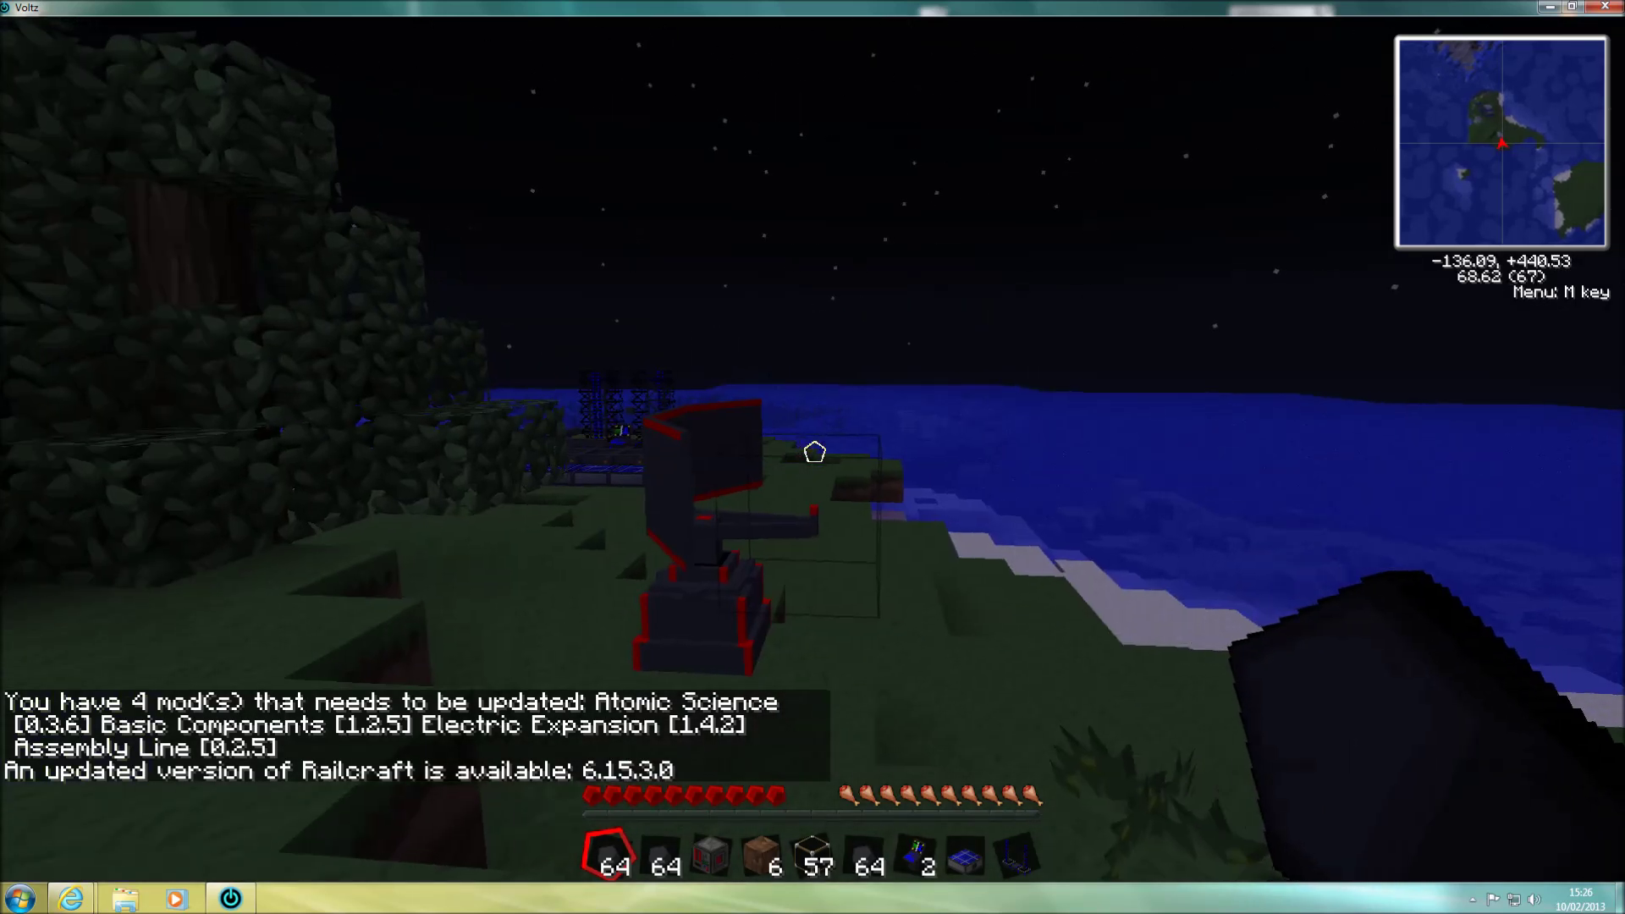
key(d)
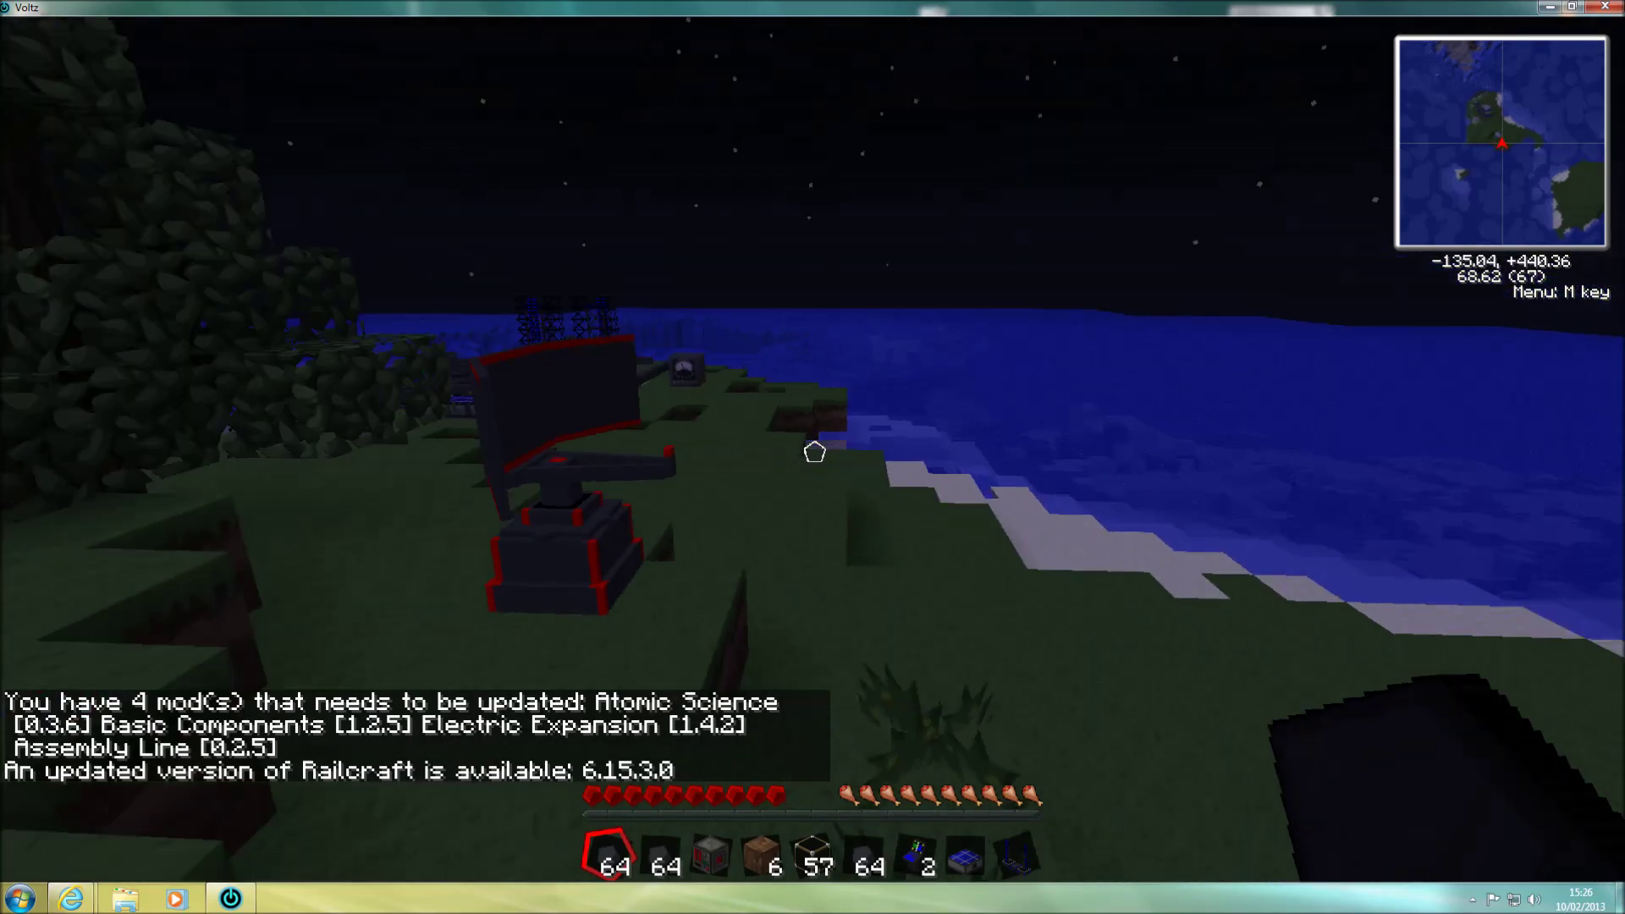
key(w)
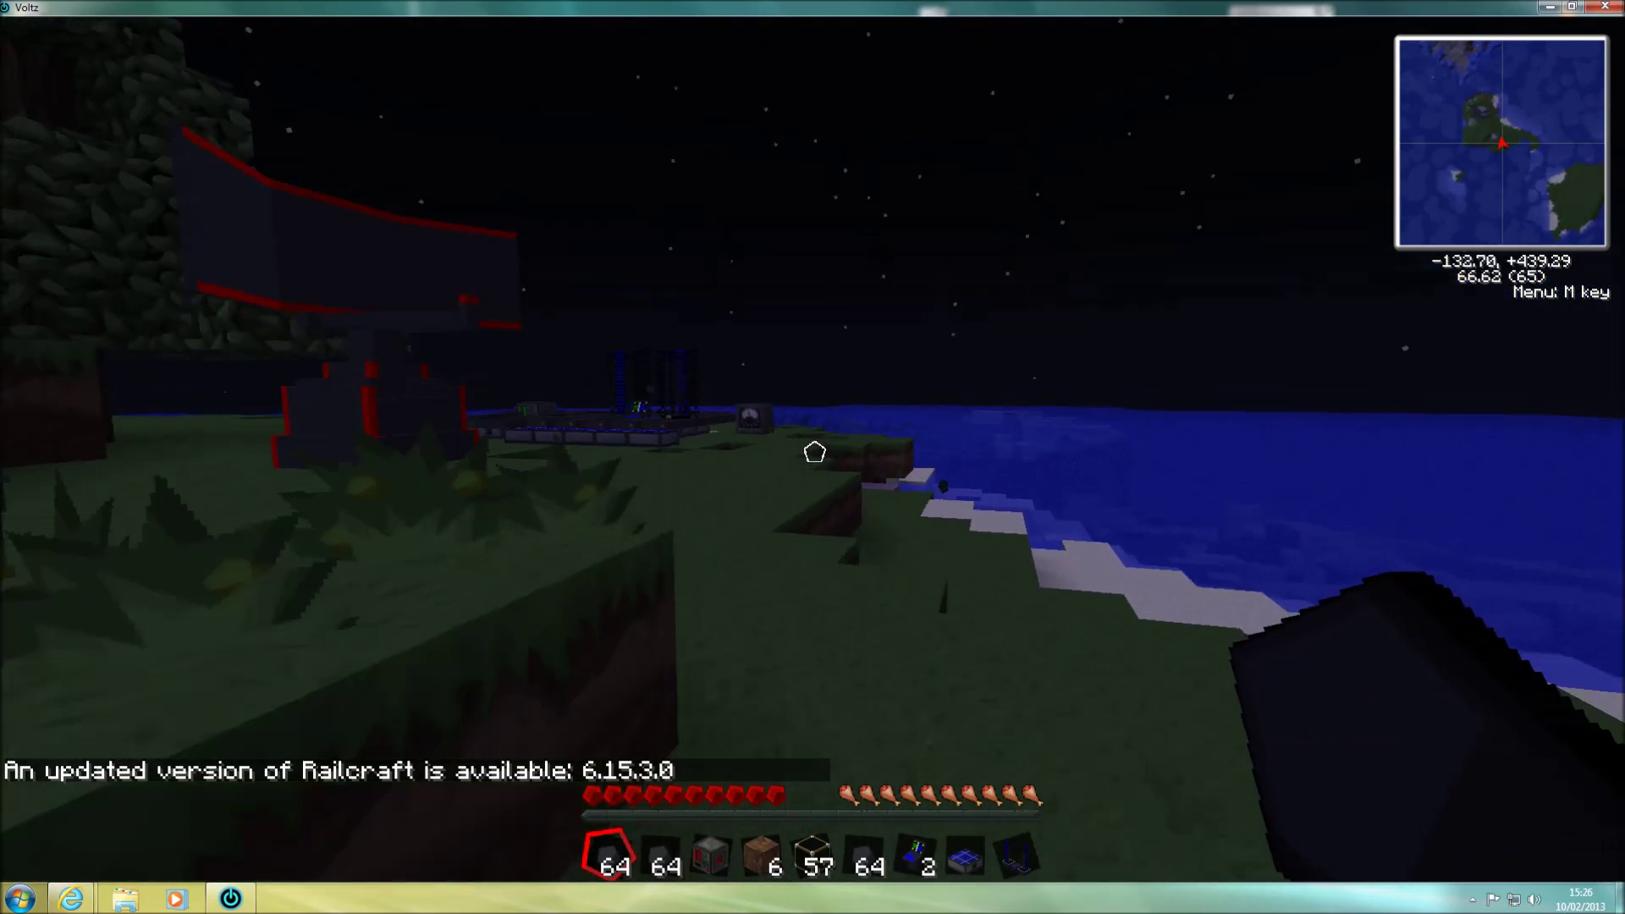
key(w)
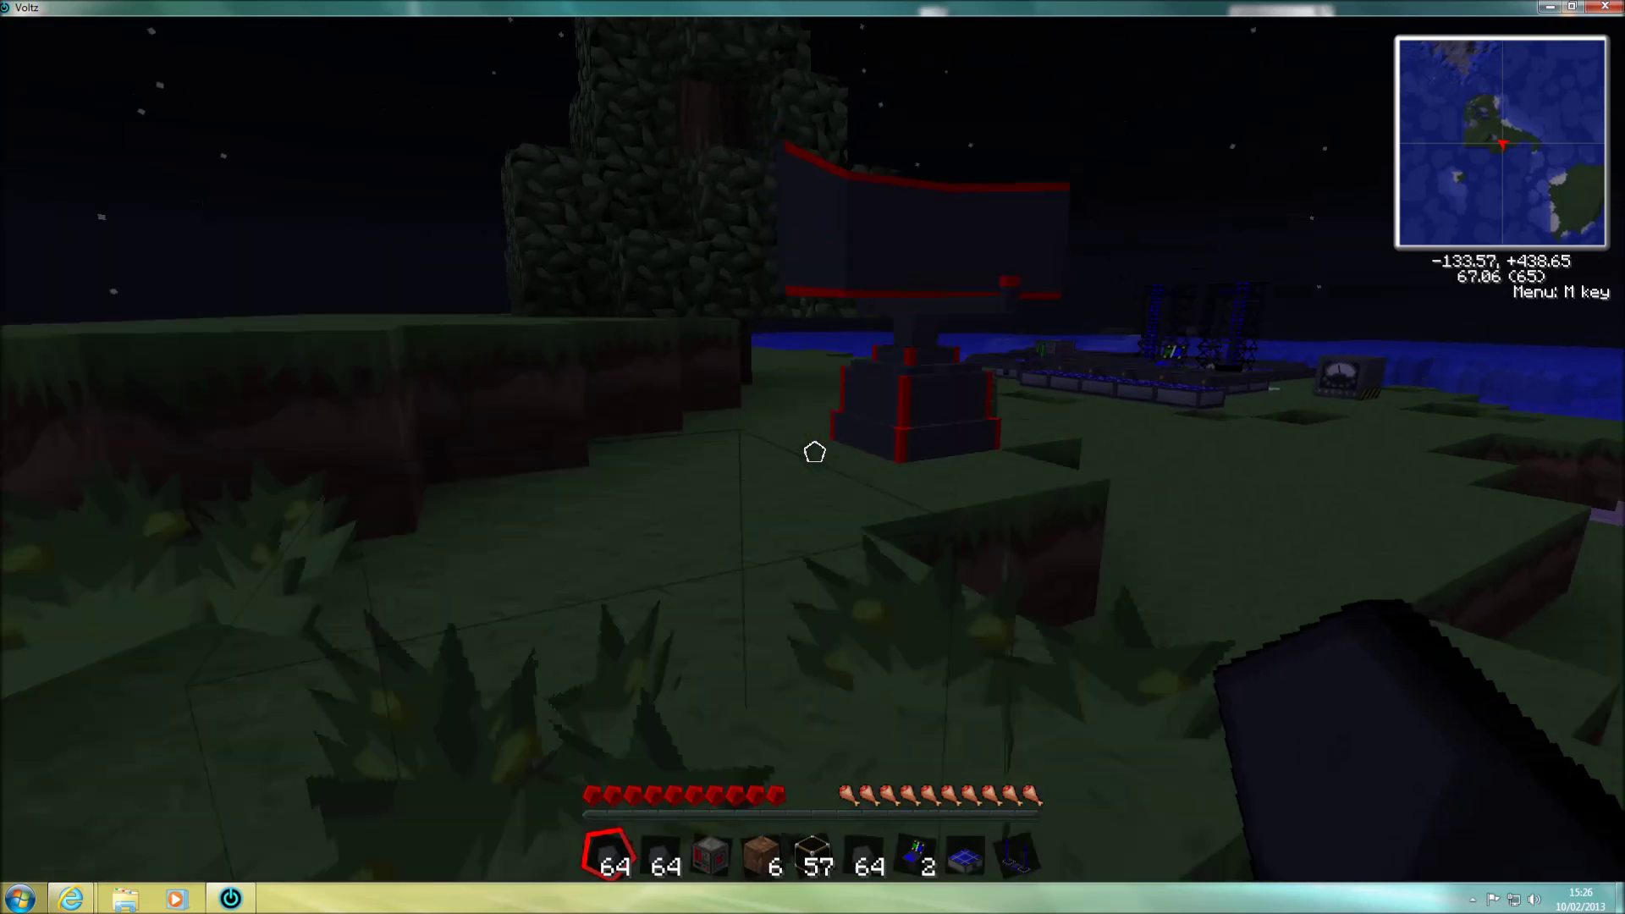
key(w)
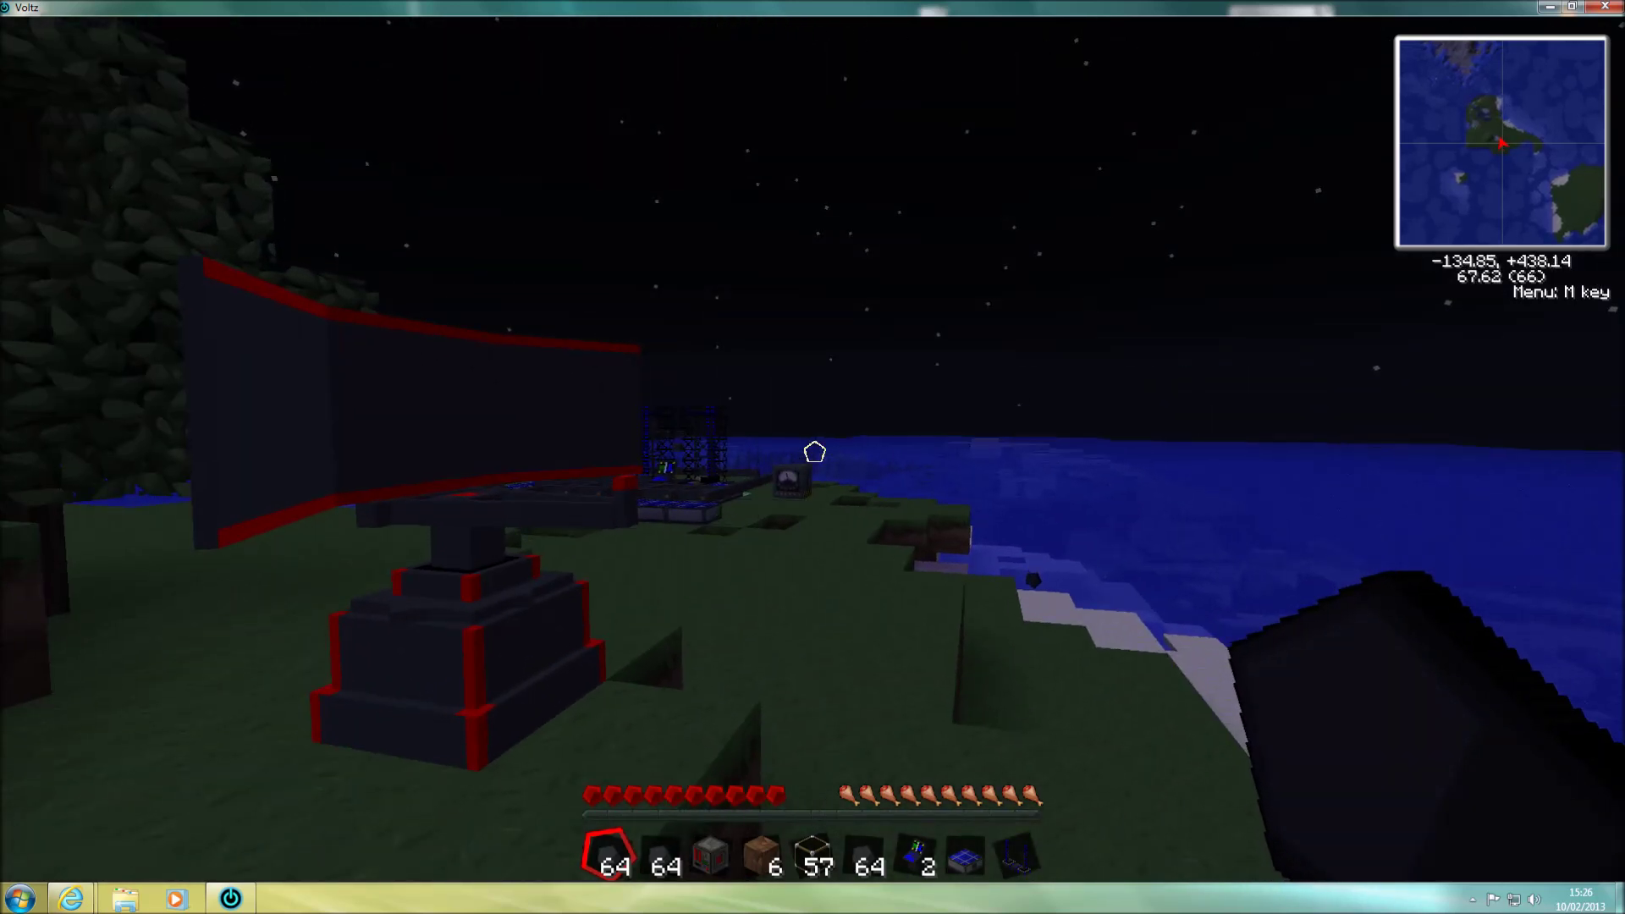
key(s)
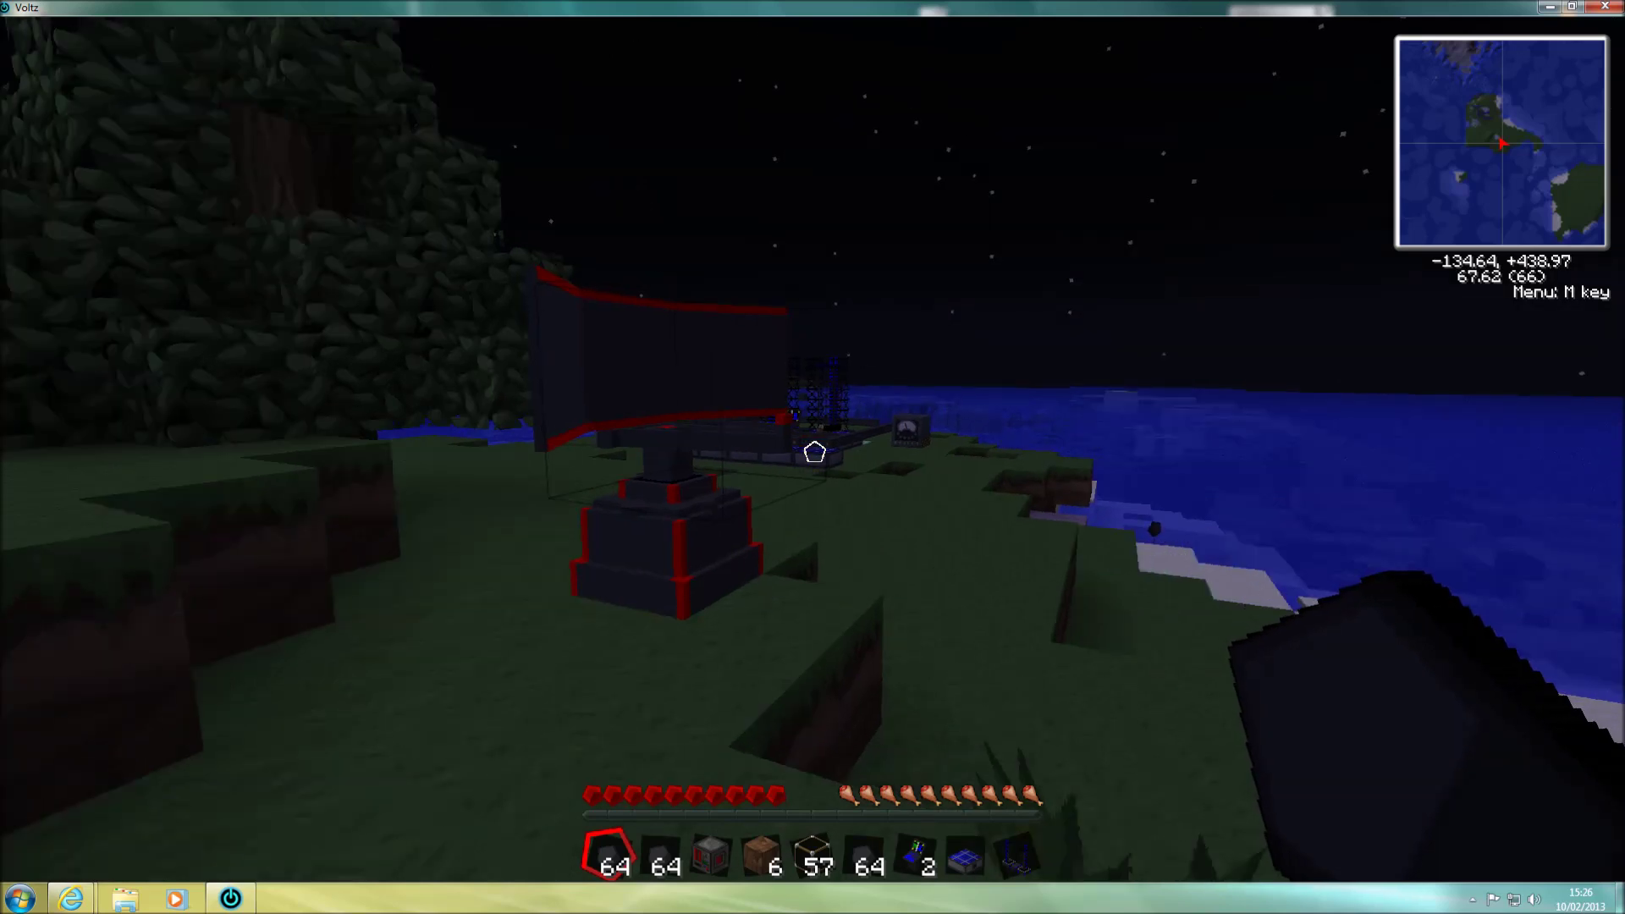
key(e)
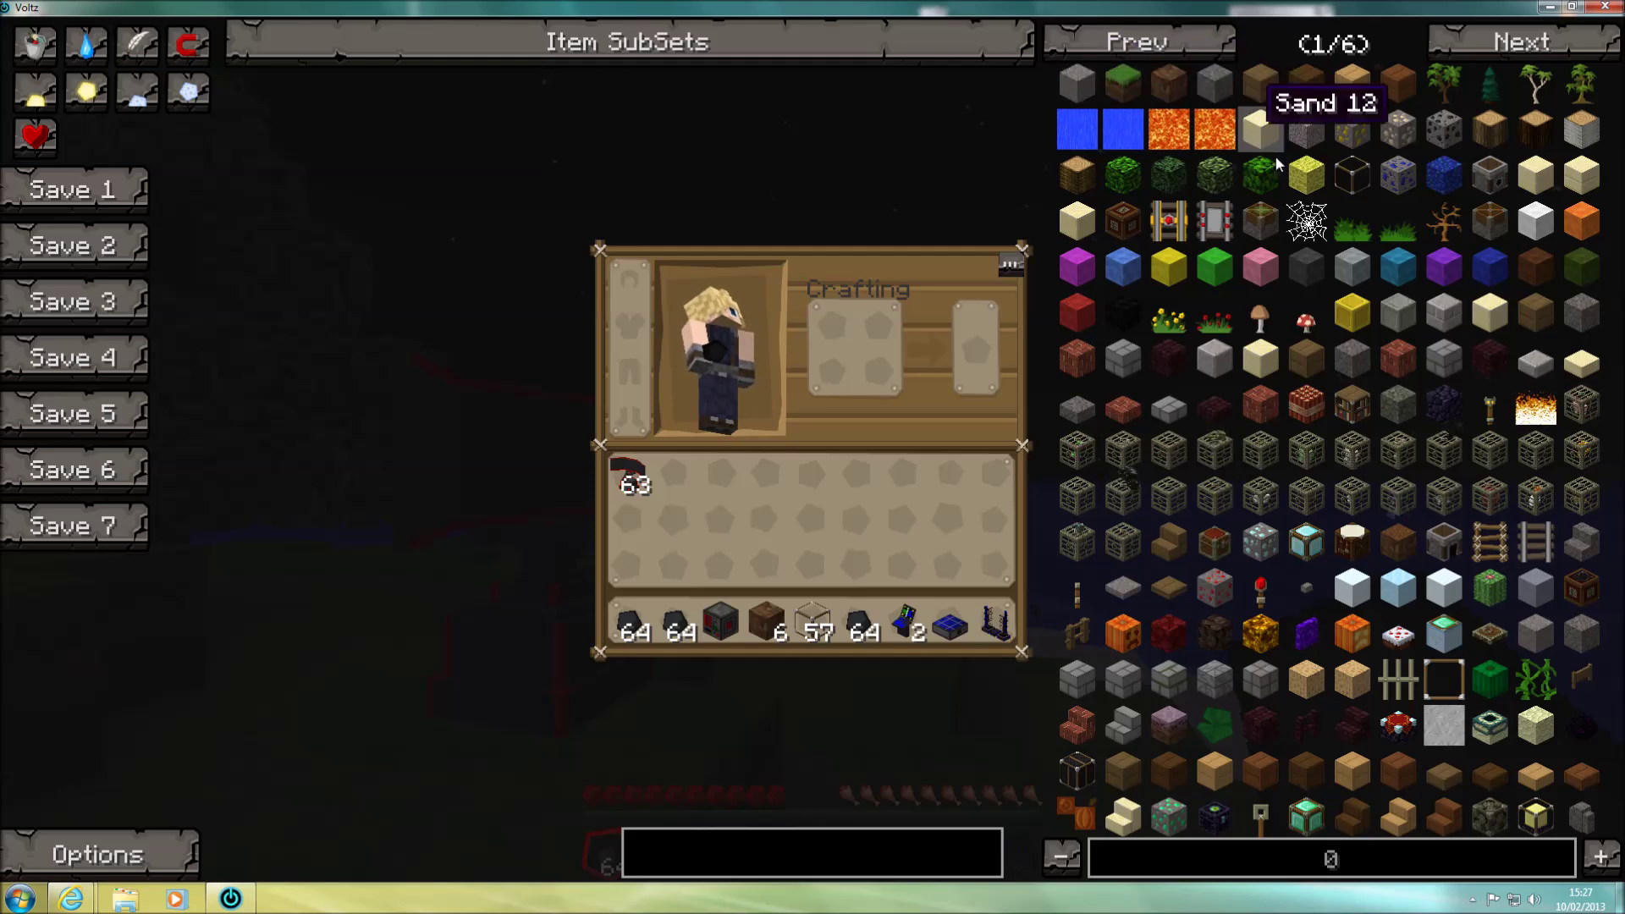
Step: Page the NEI item list down to page 4 of 6, showing the retextured Voltz machines
scroll(1504, 453, down, 1)
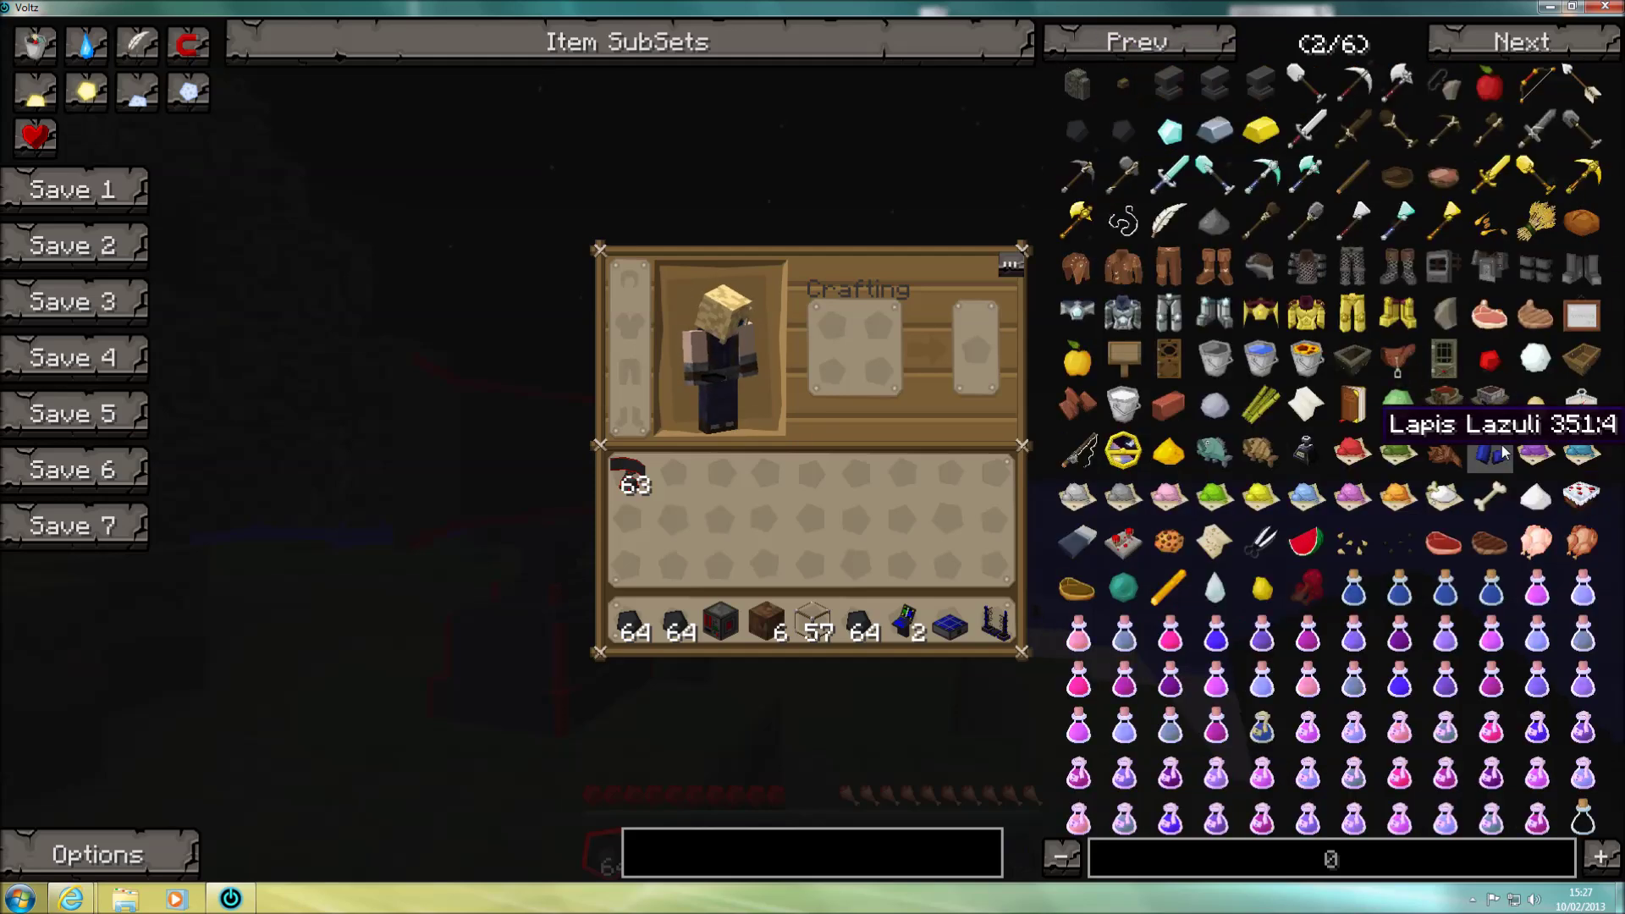
scroll(1499, 443, down, 1)
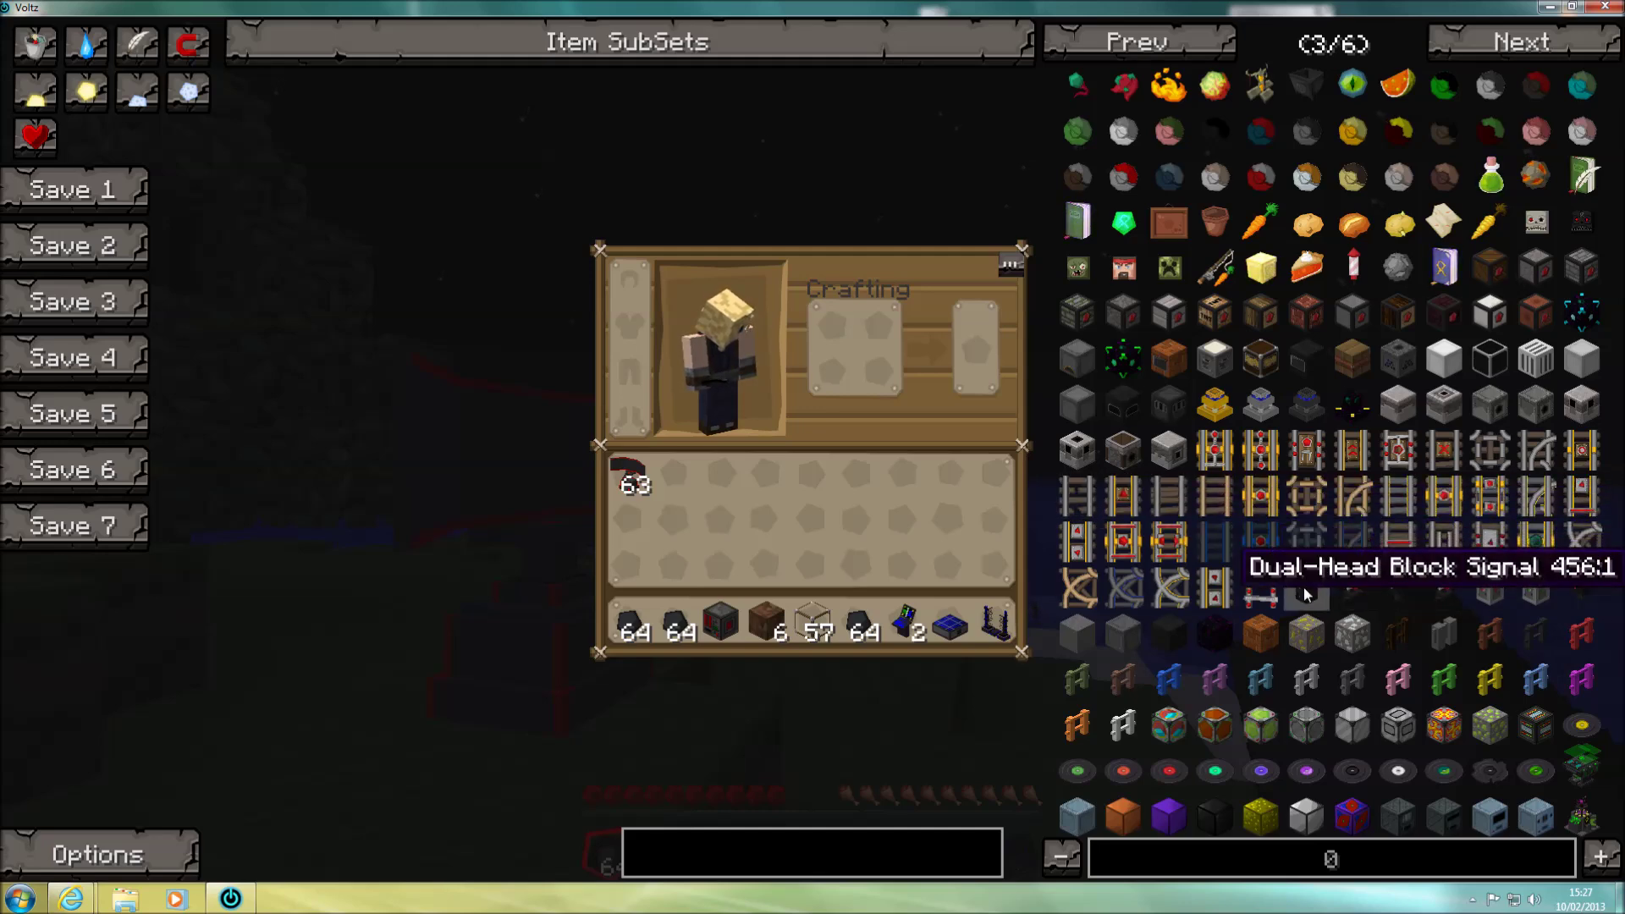
scroll(1304, 595, down, 1)
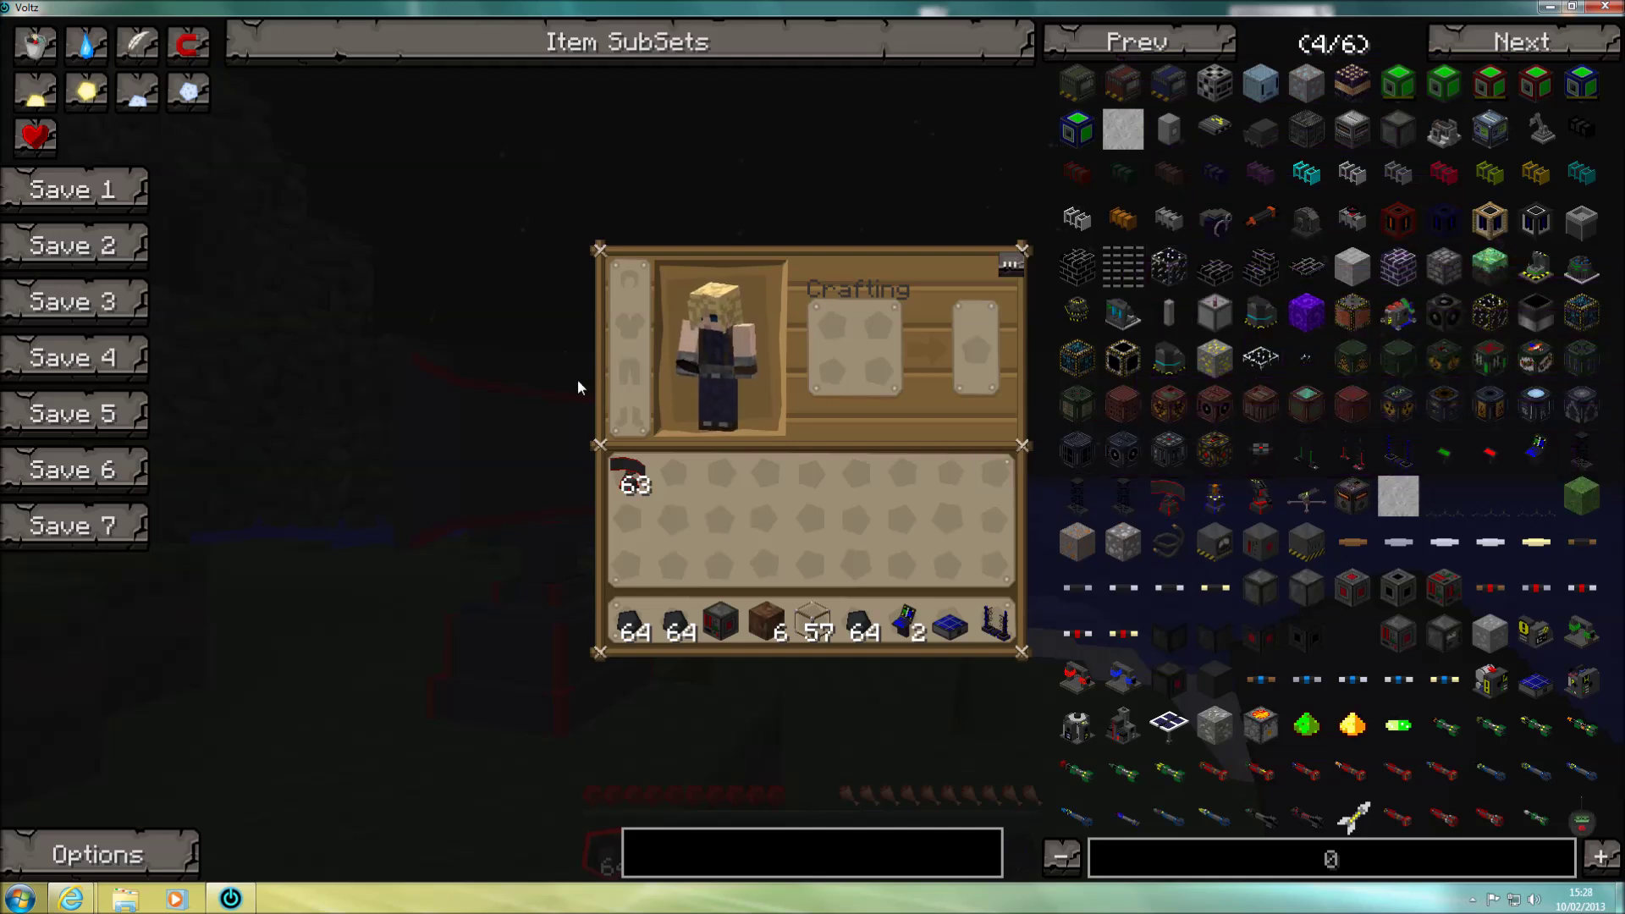
Step: Scroll the item list to its final page, 6 of 6, showing Draw Plates and Chemical Minecart
key(e)
key(e)
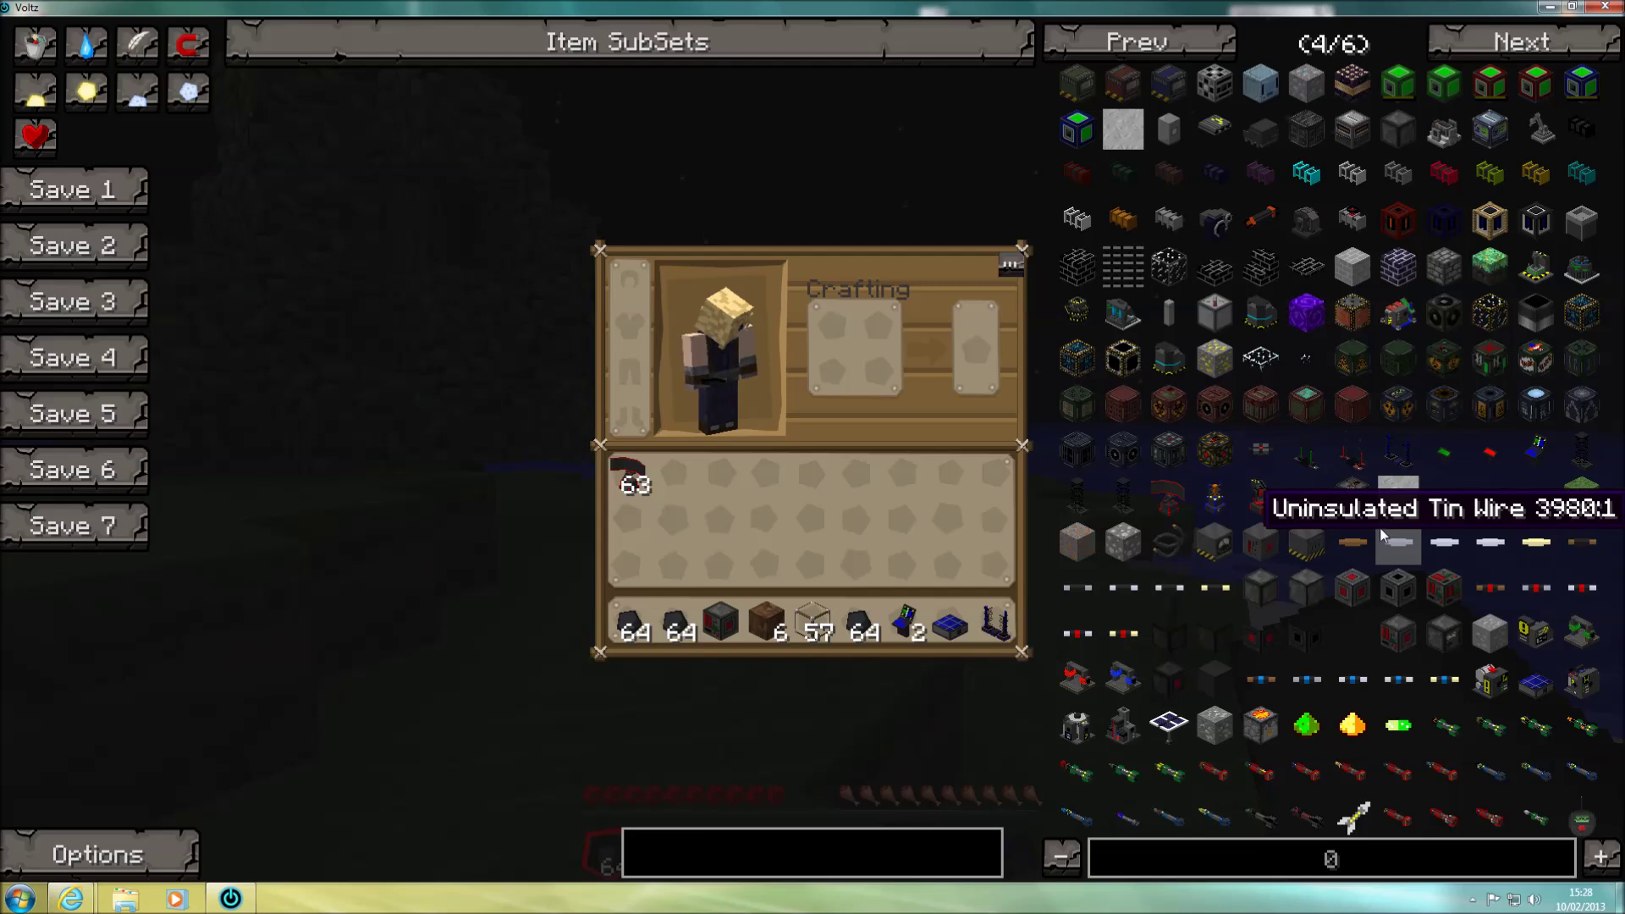
scroll(1382, 533, down, 1)
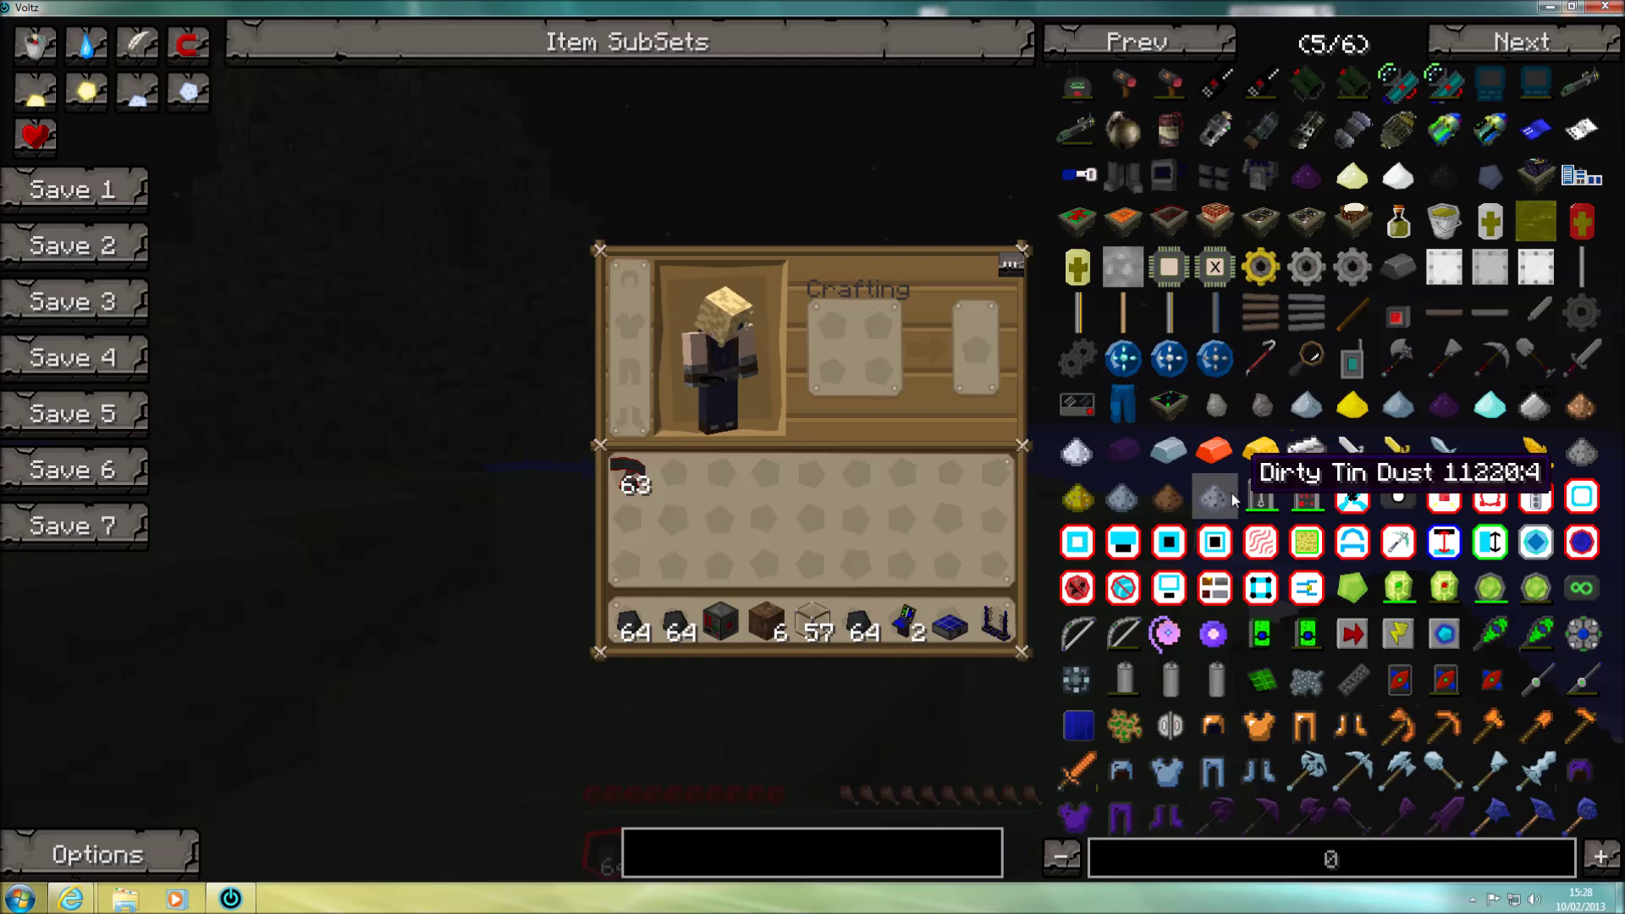
scroll(1217, 484, down, 1)
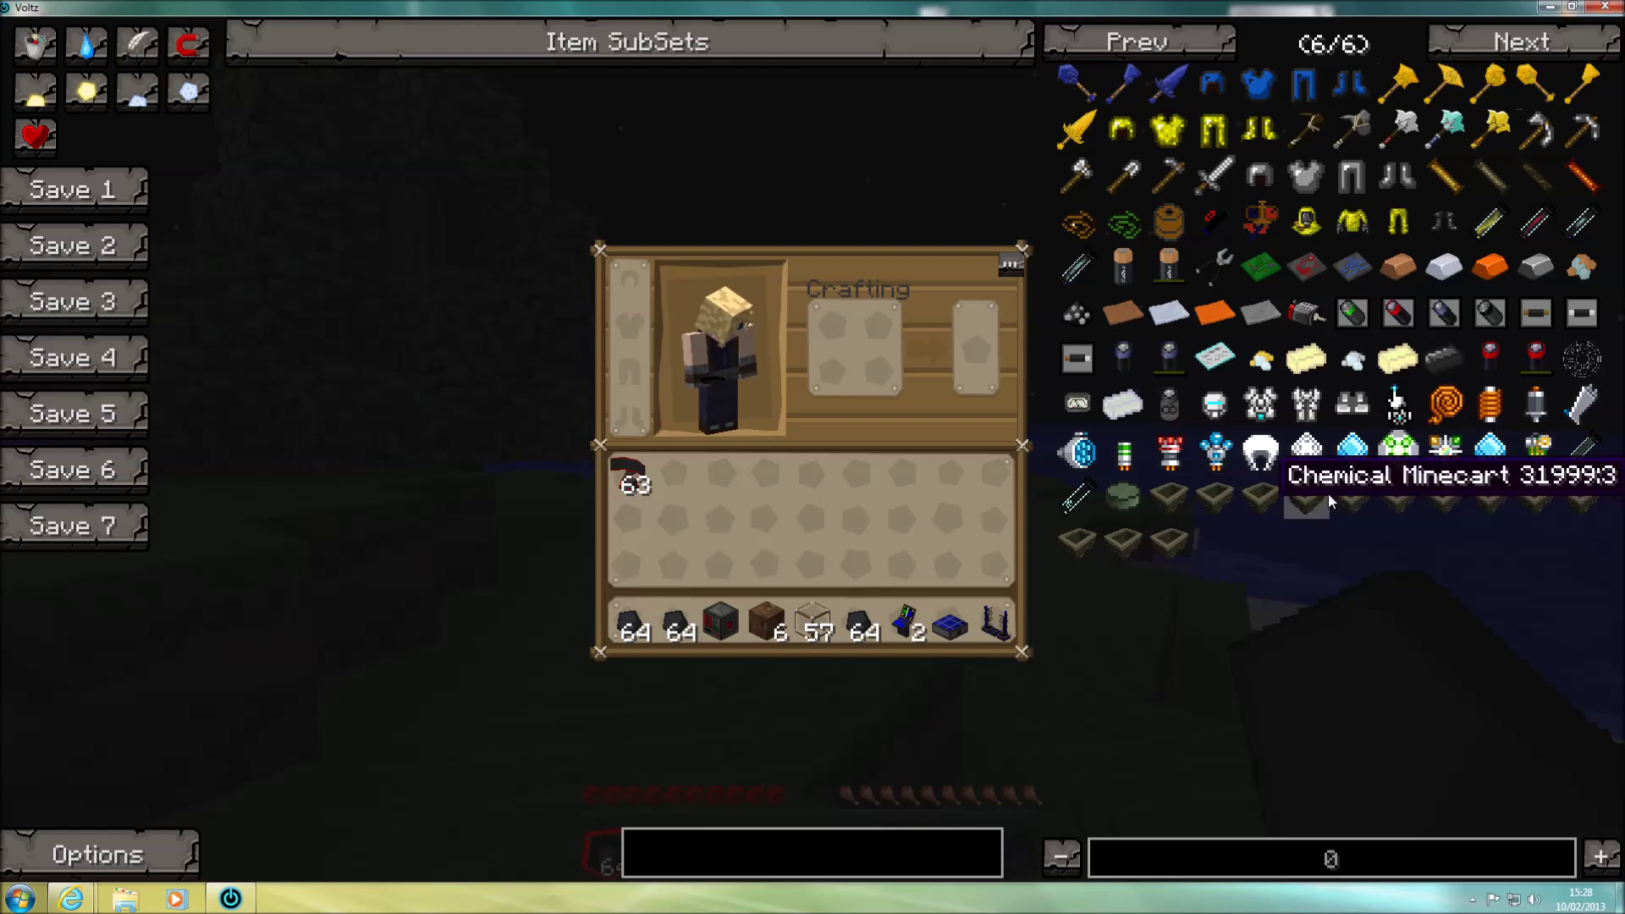
Step: Close the inventory and walk around the tree and along the island's shore
key(e)
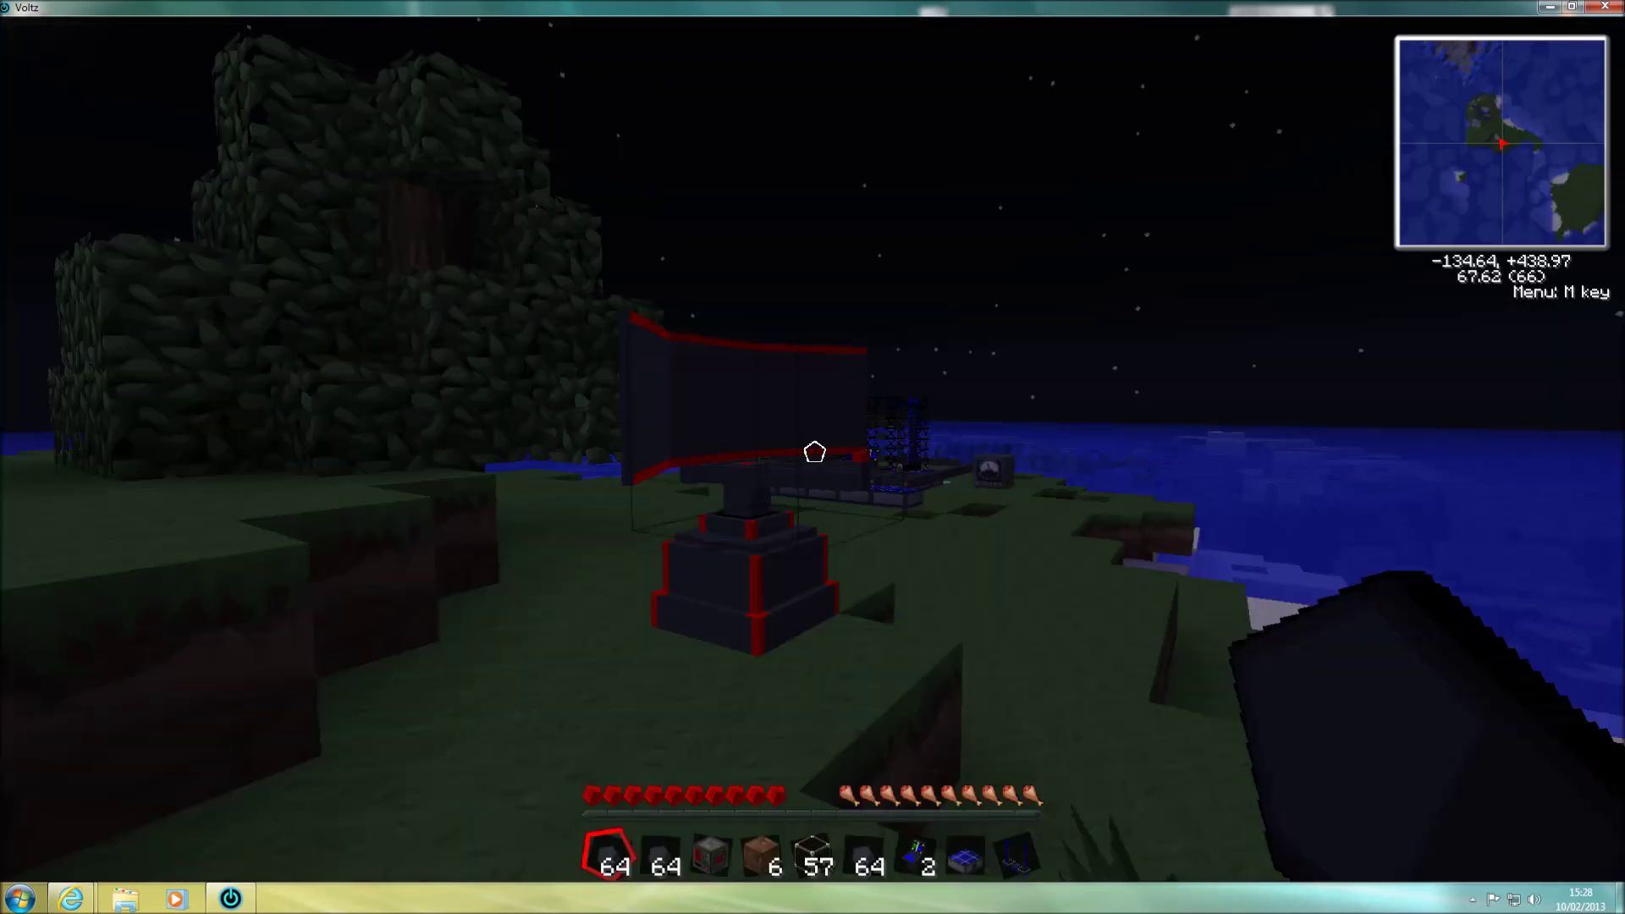
key(w)
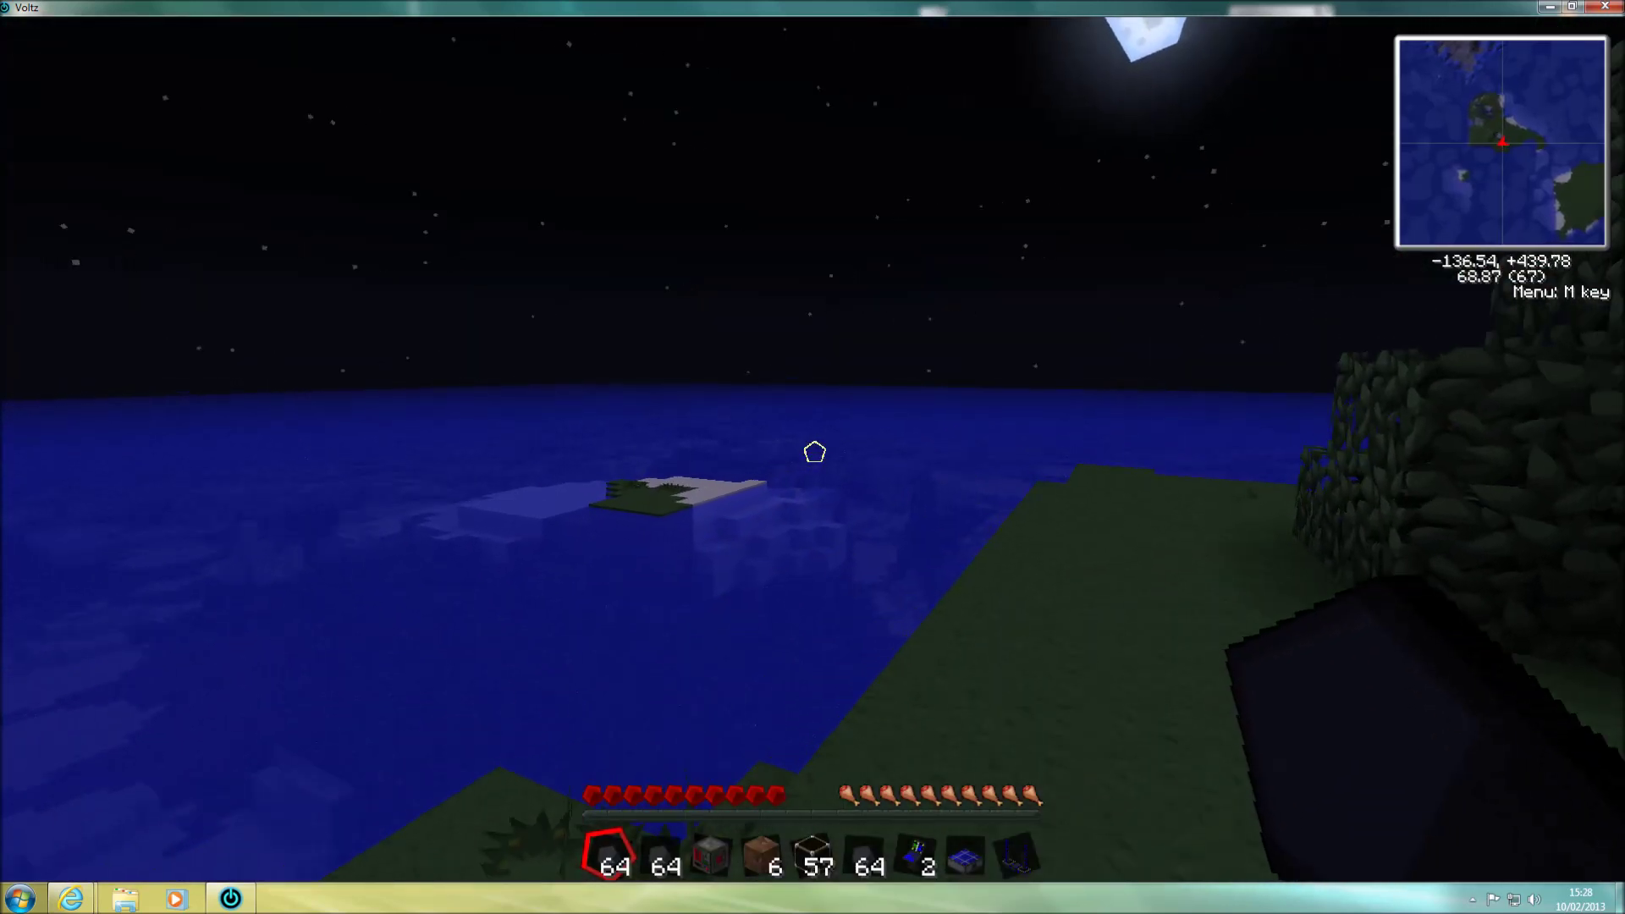
key(w)
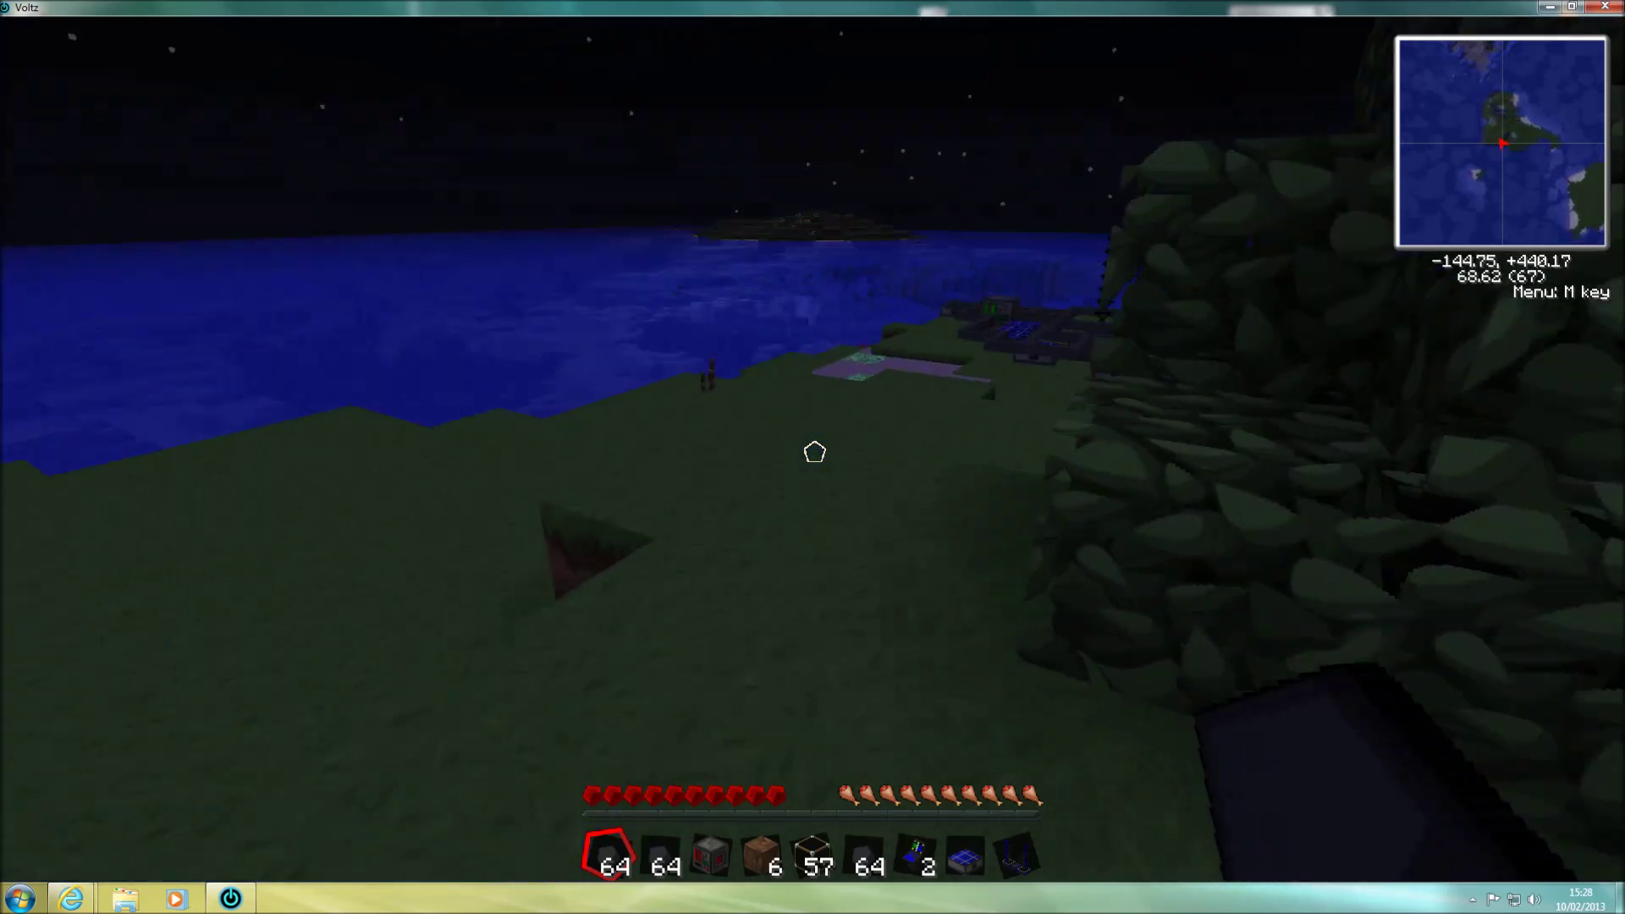
key(w)
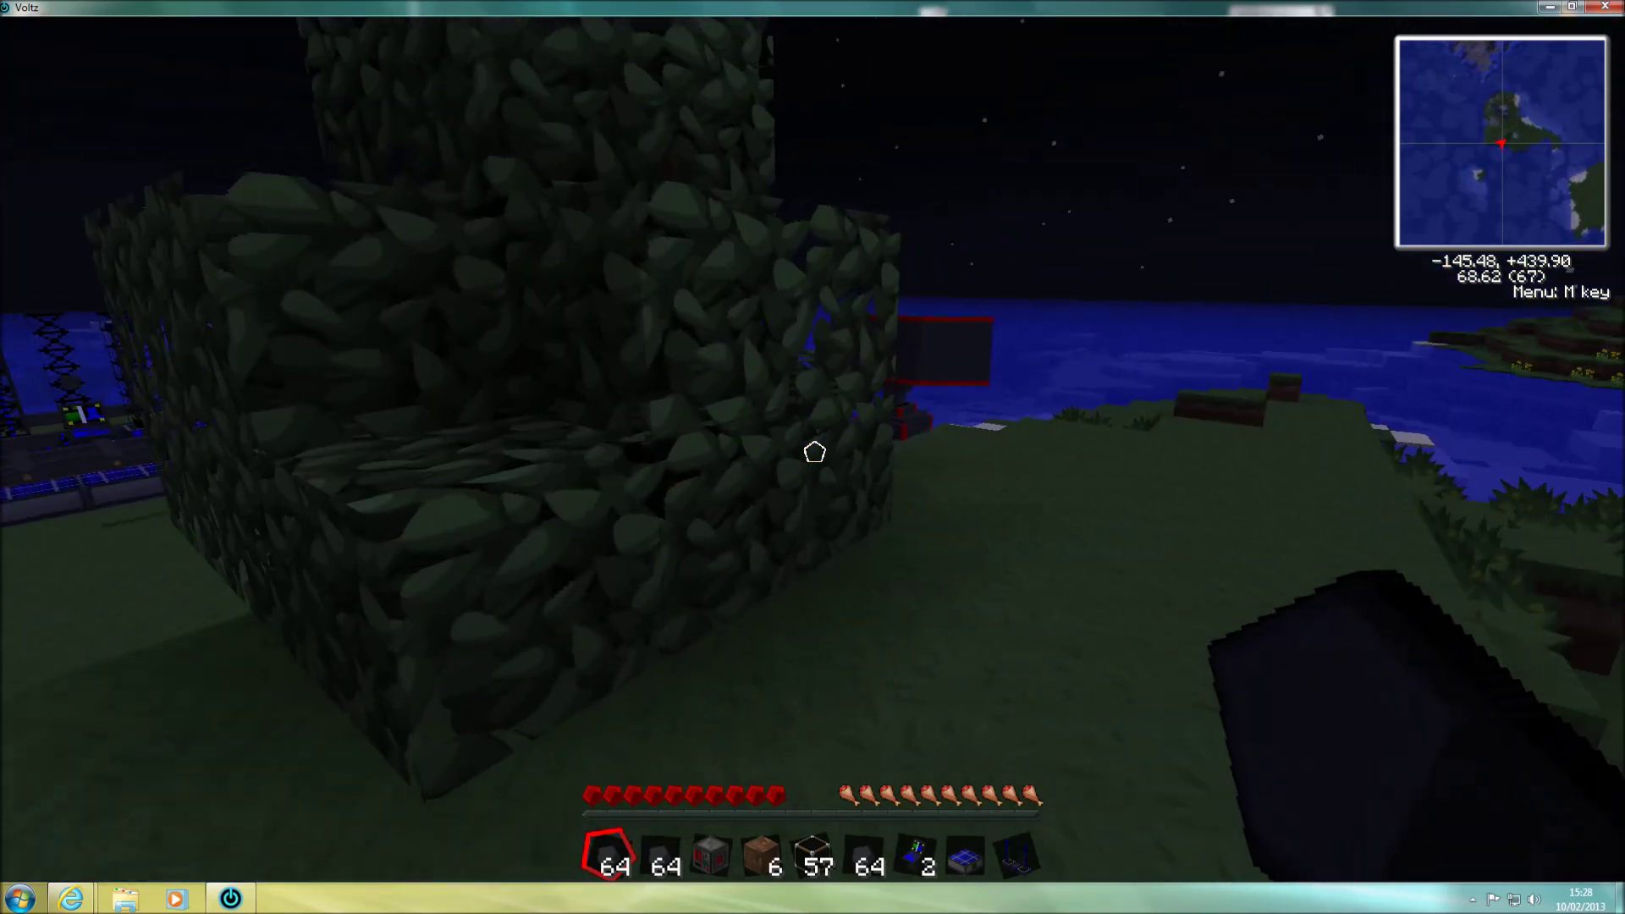
key(w)
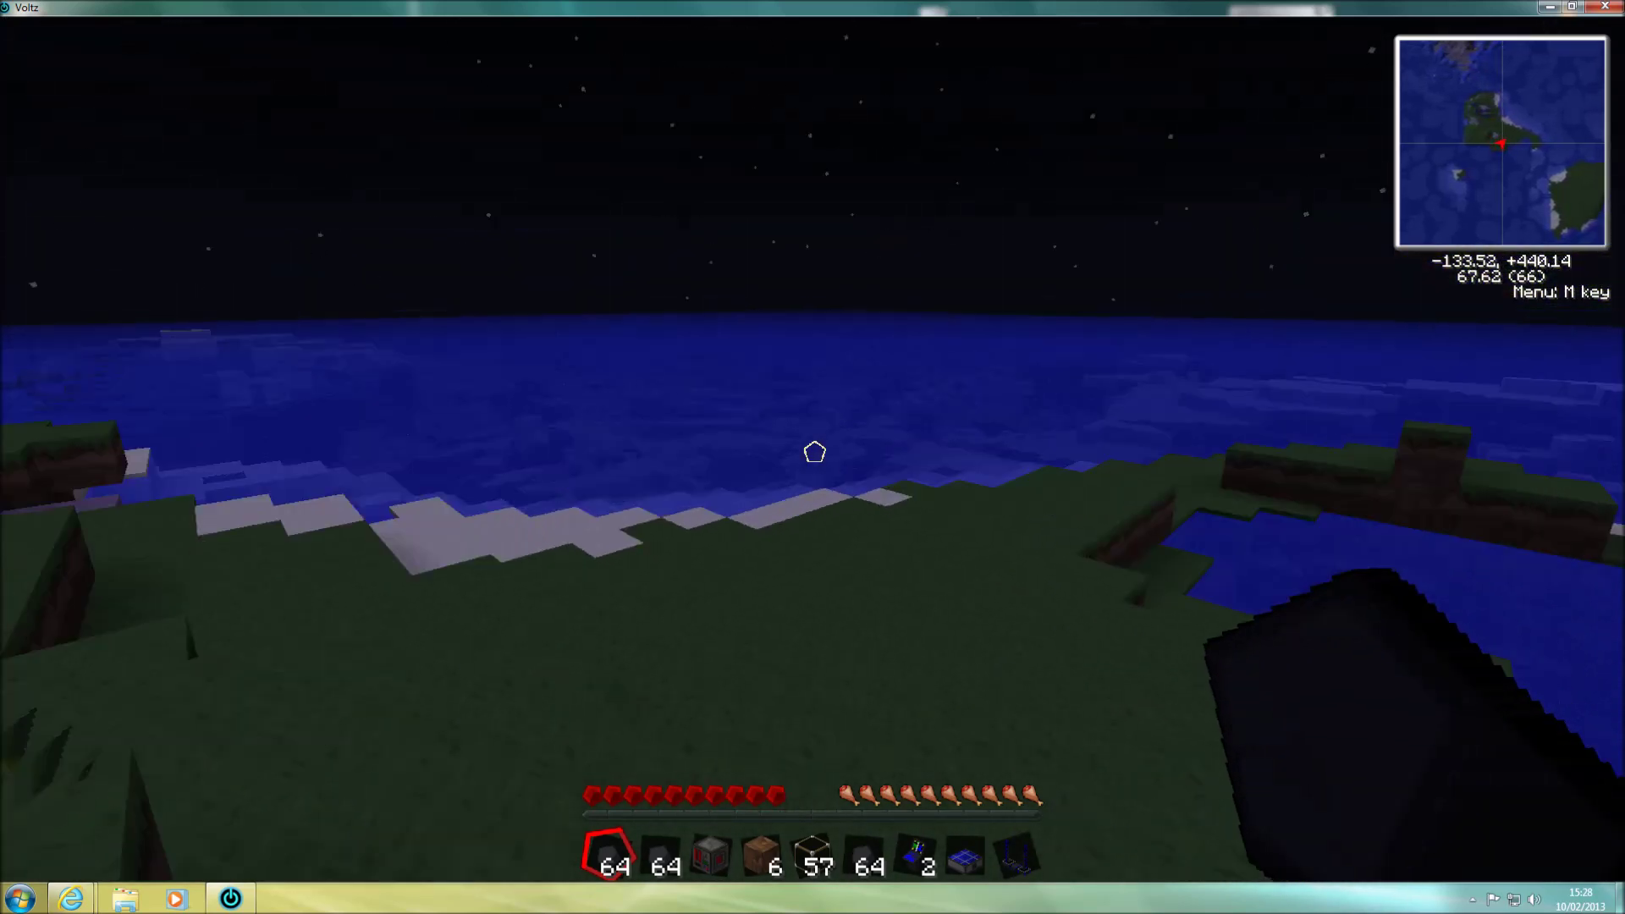
key(w)
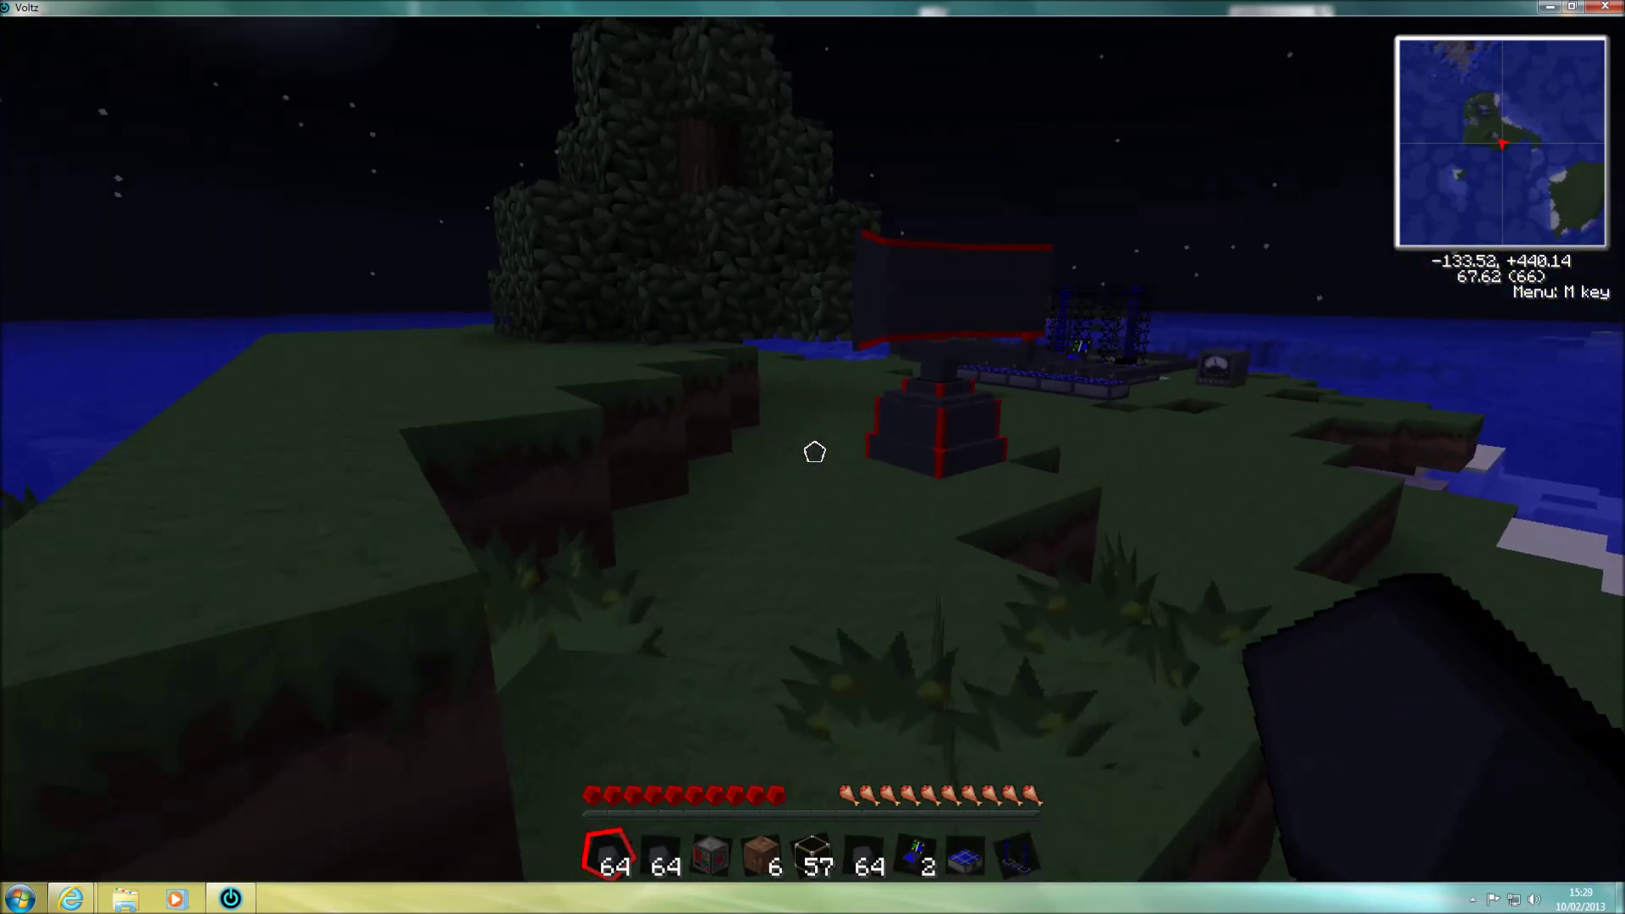
key(w)
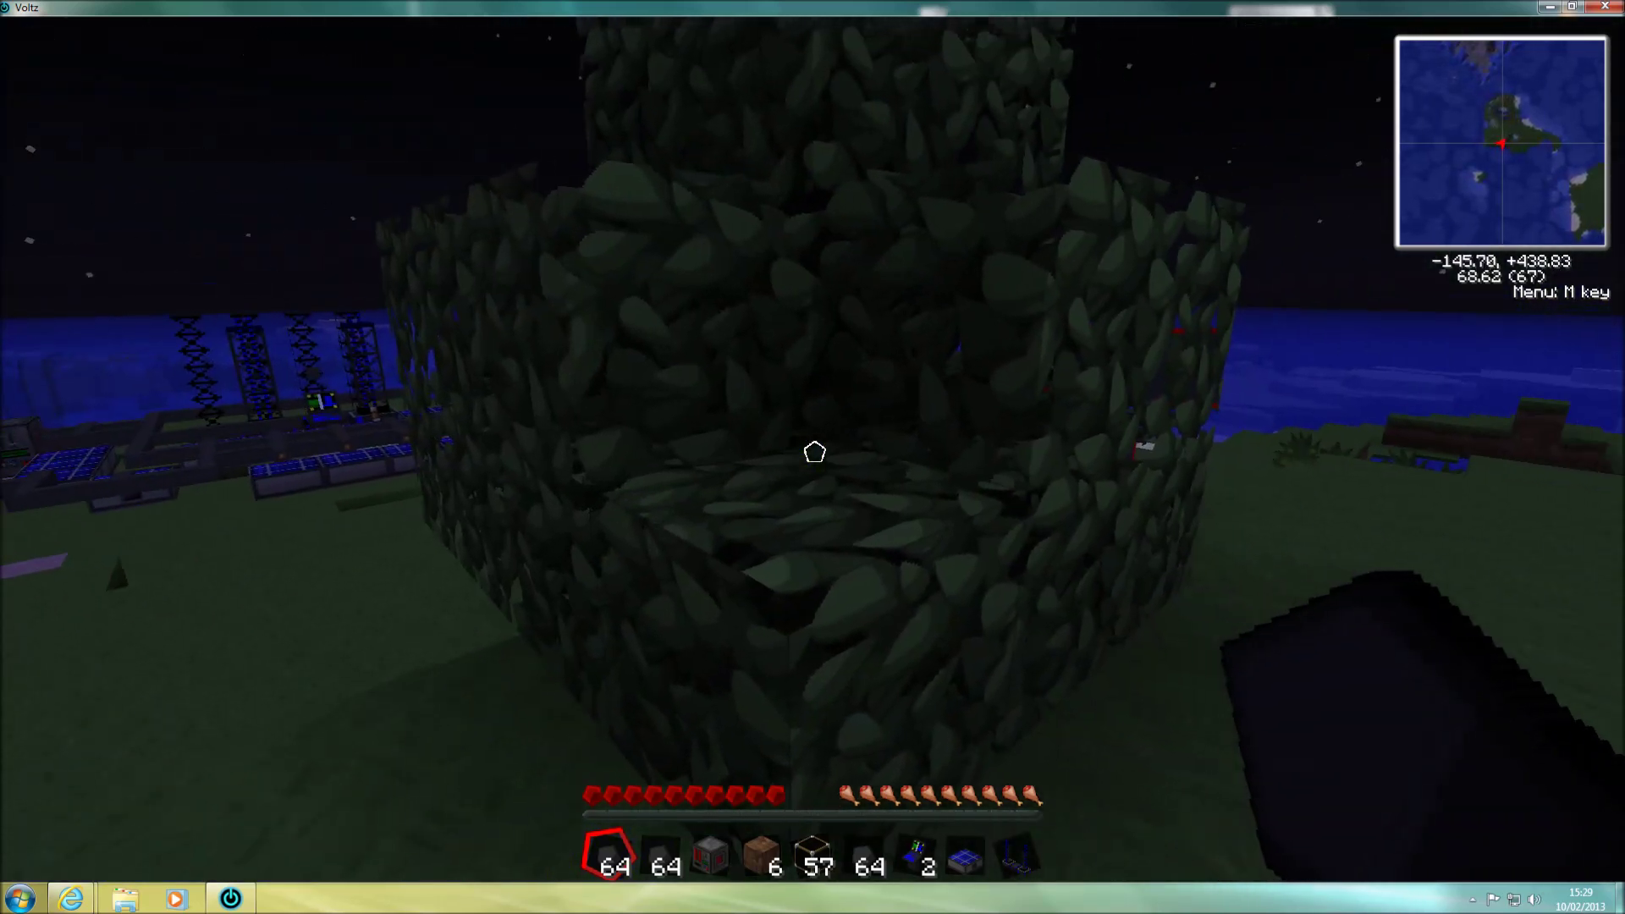
key(w)
key(w)
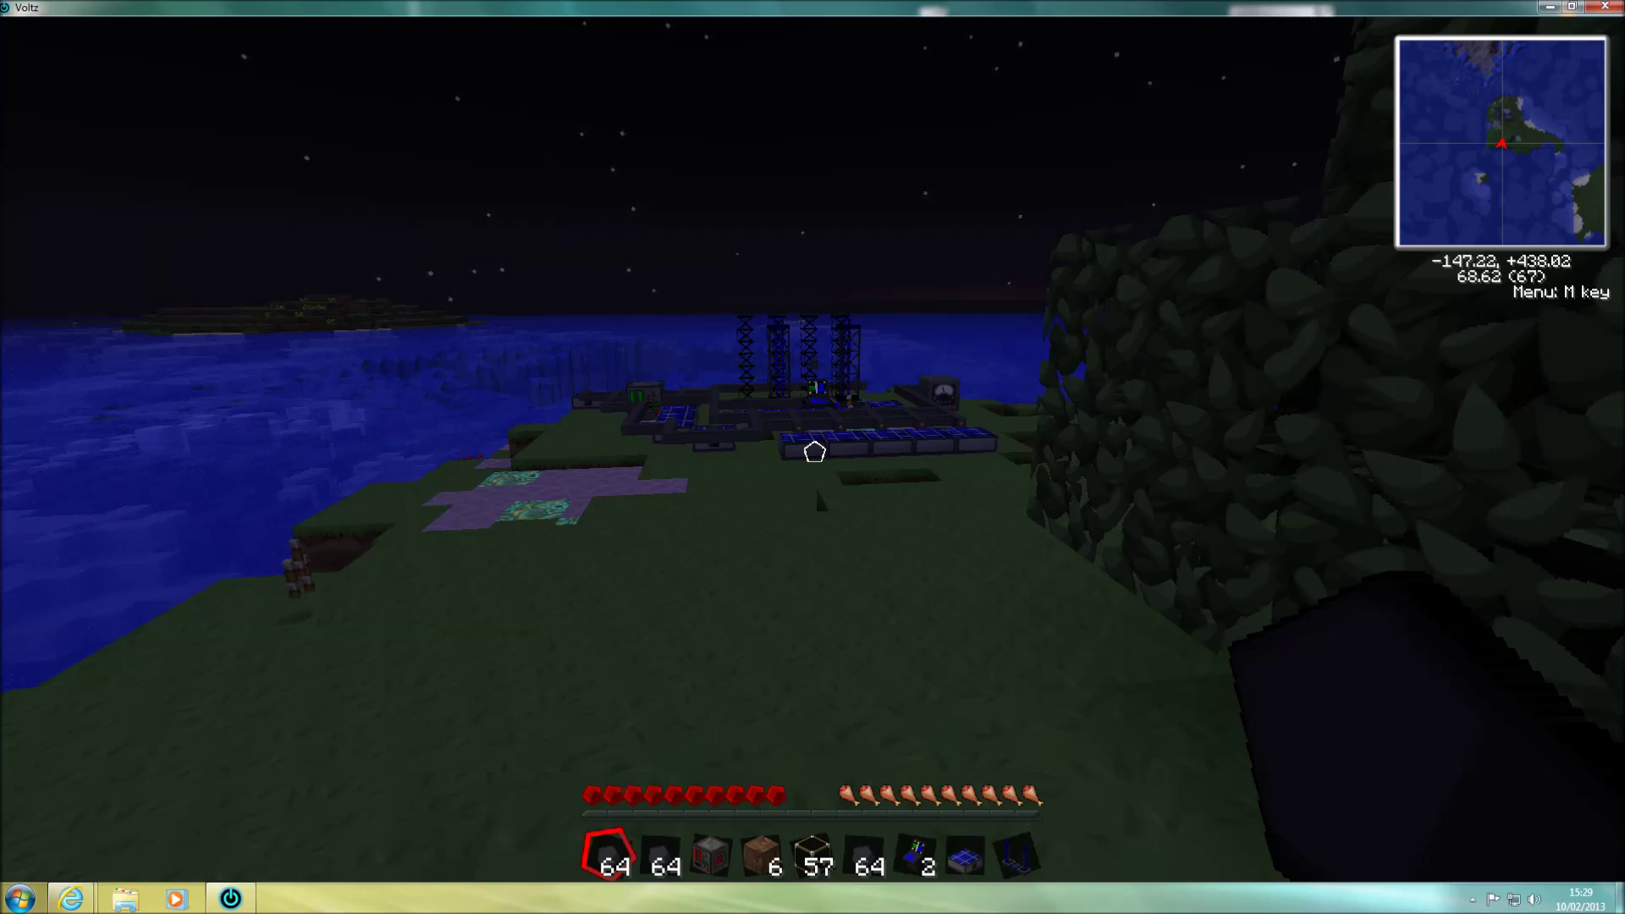
Step: Walk past the red-trimmed turret toward the shoreline base's machines and solar panels
mouse_move(814, 452)
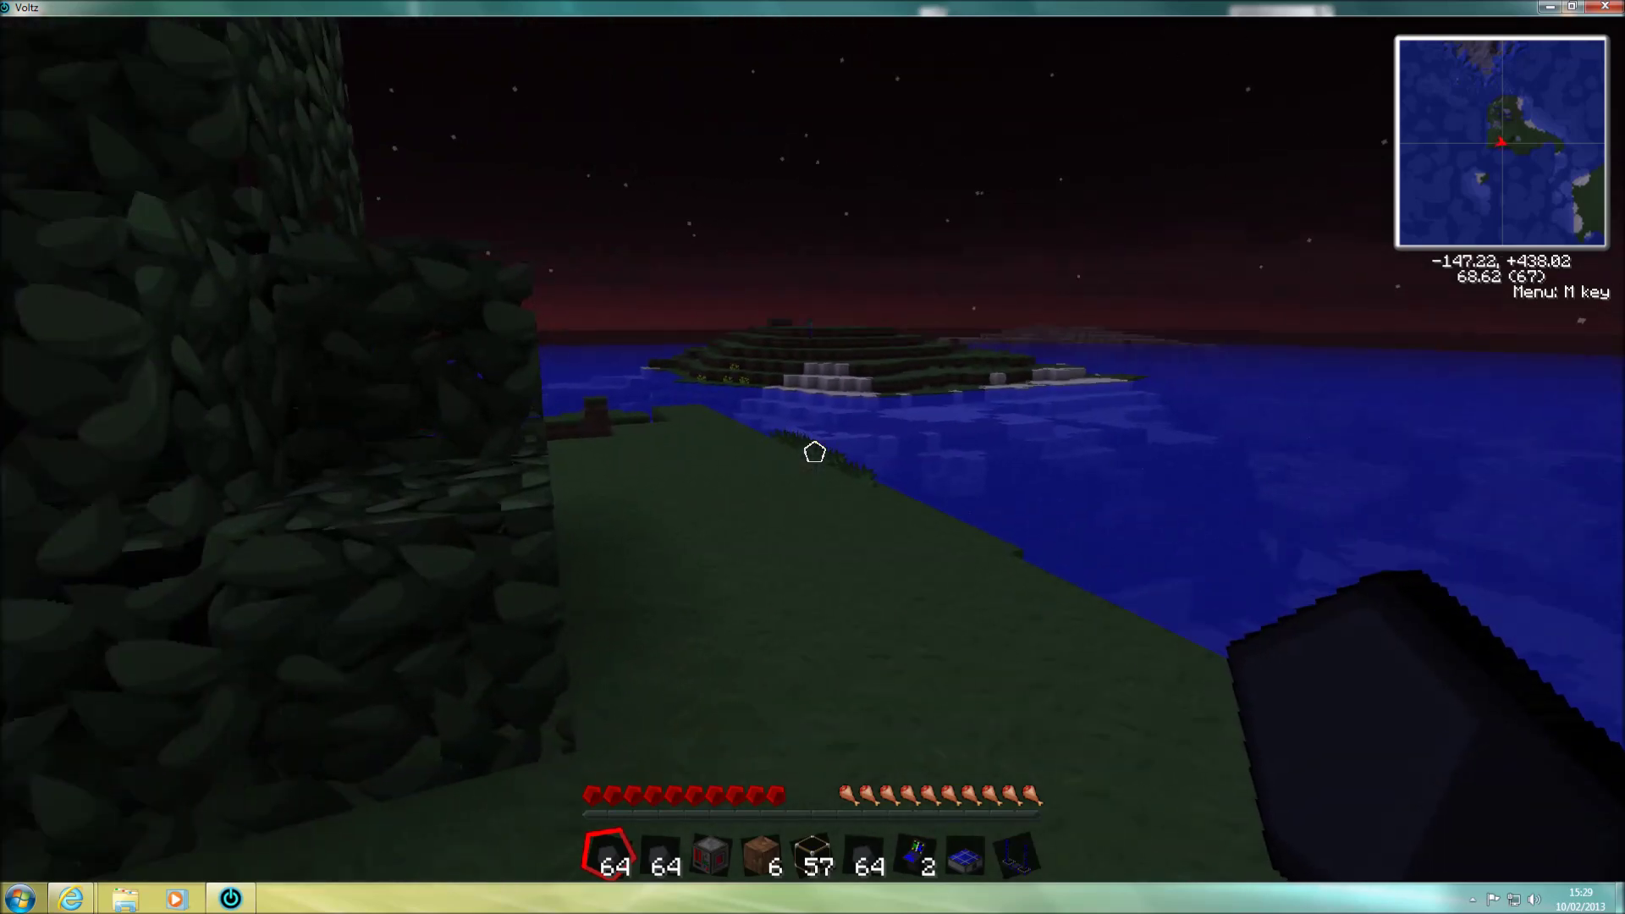
key(w)
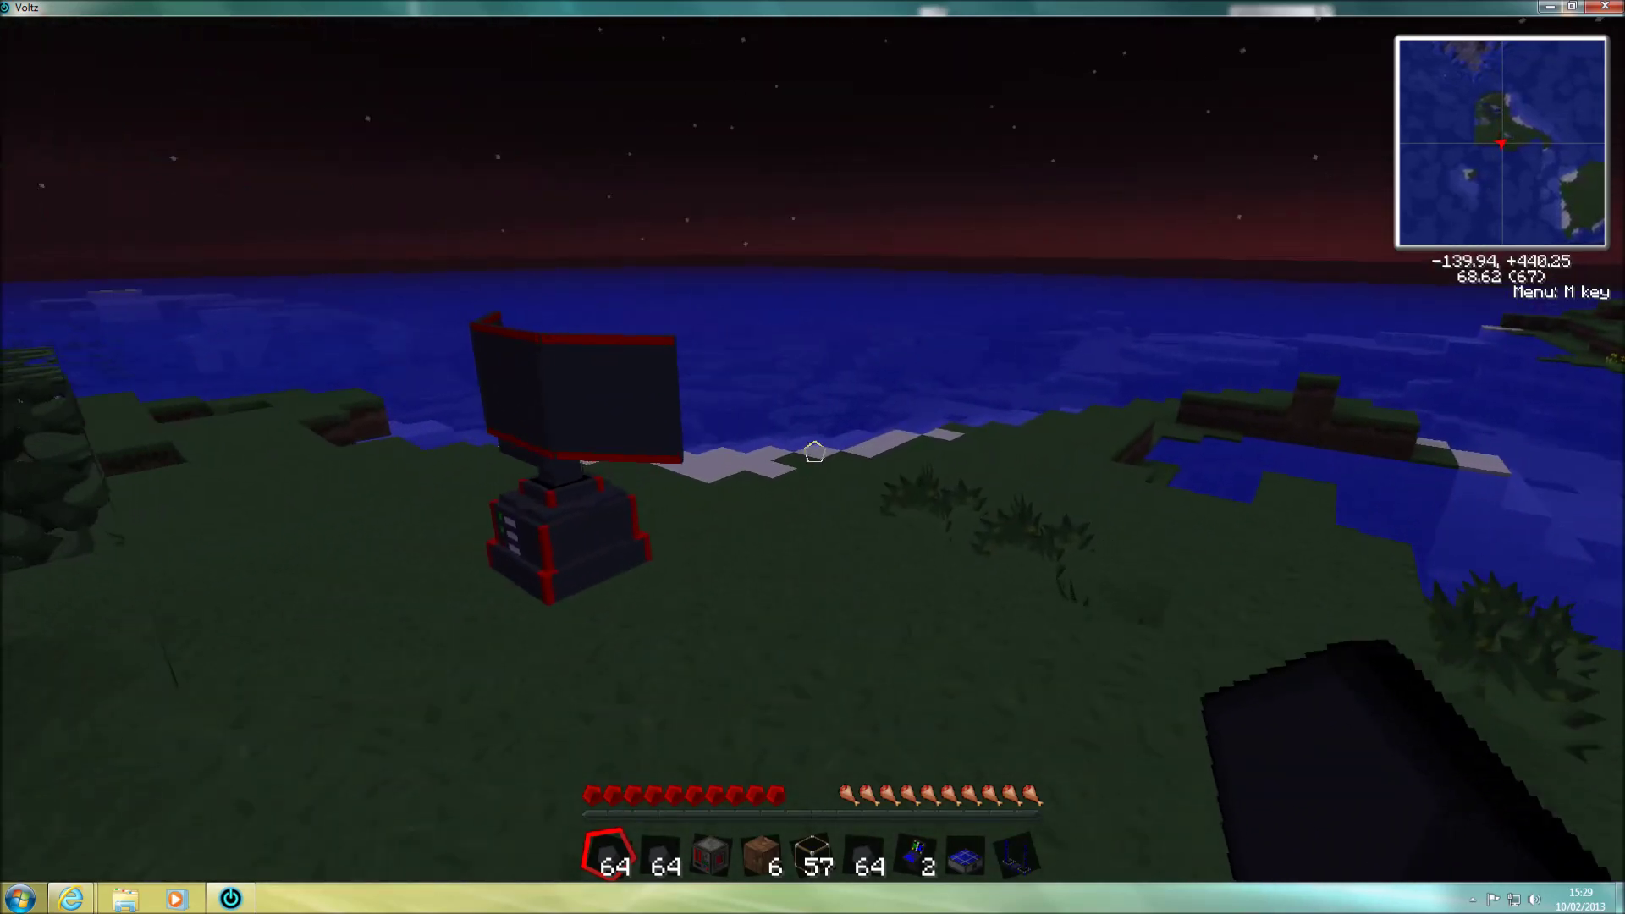
key(w)
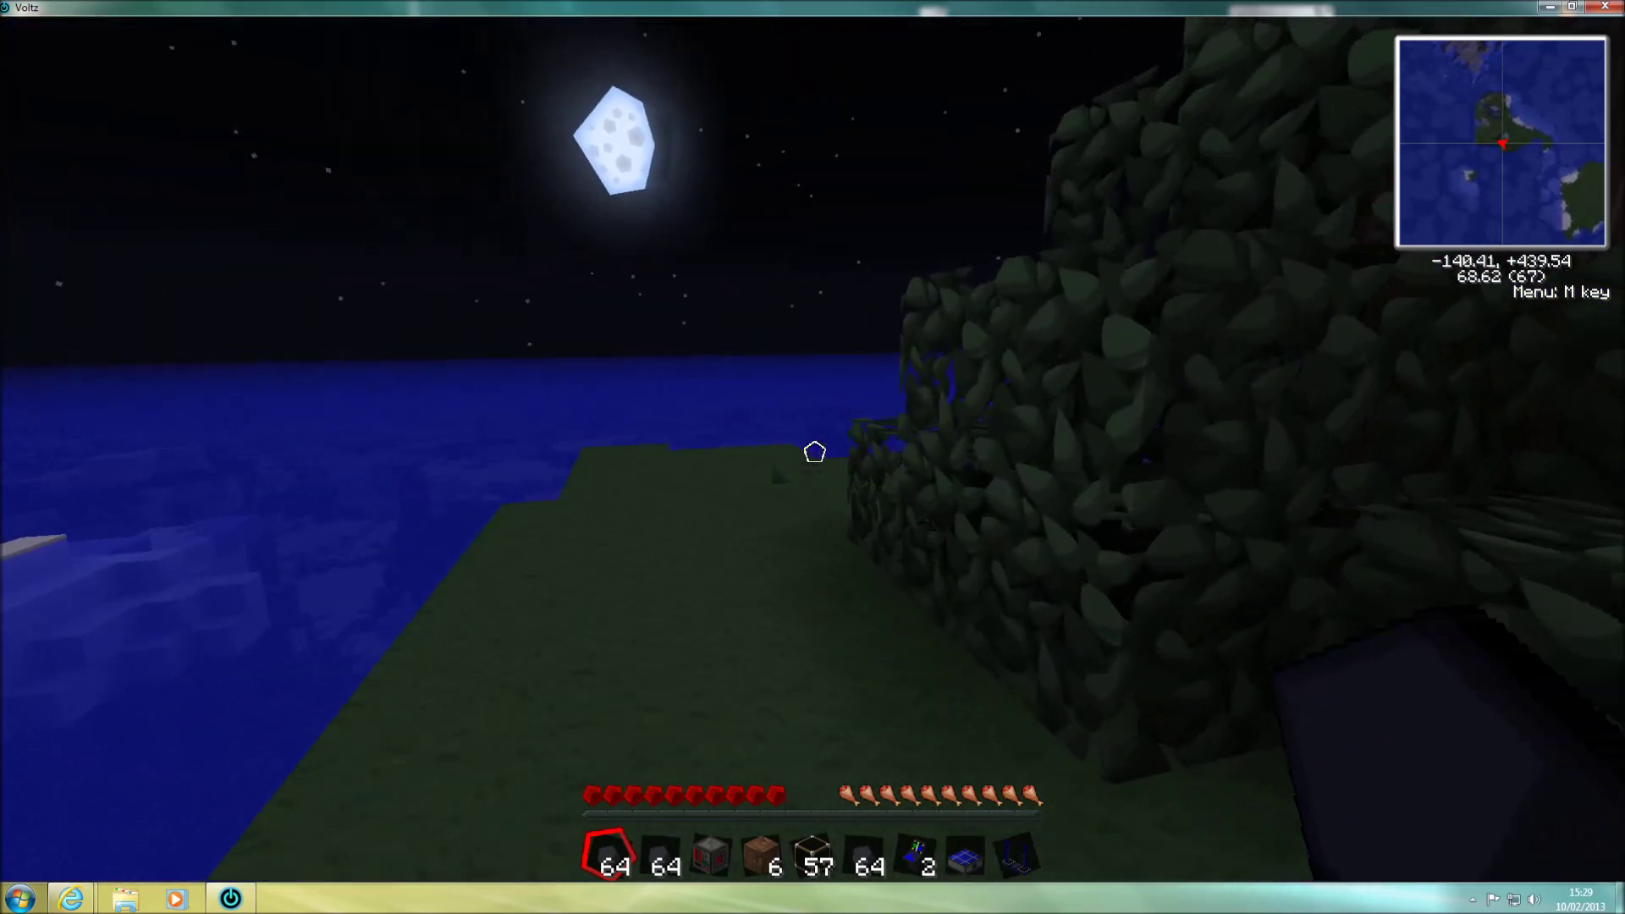
key(w)
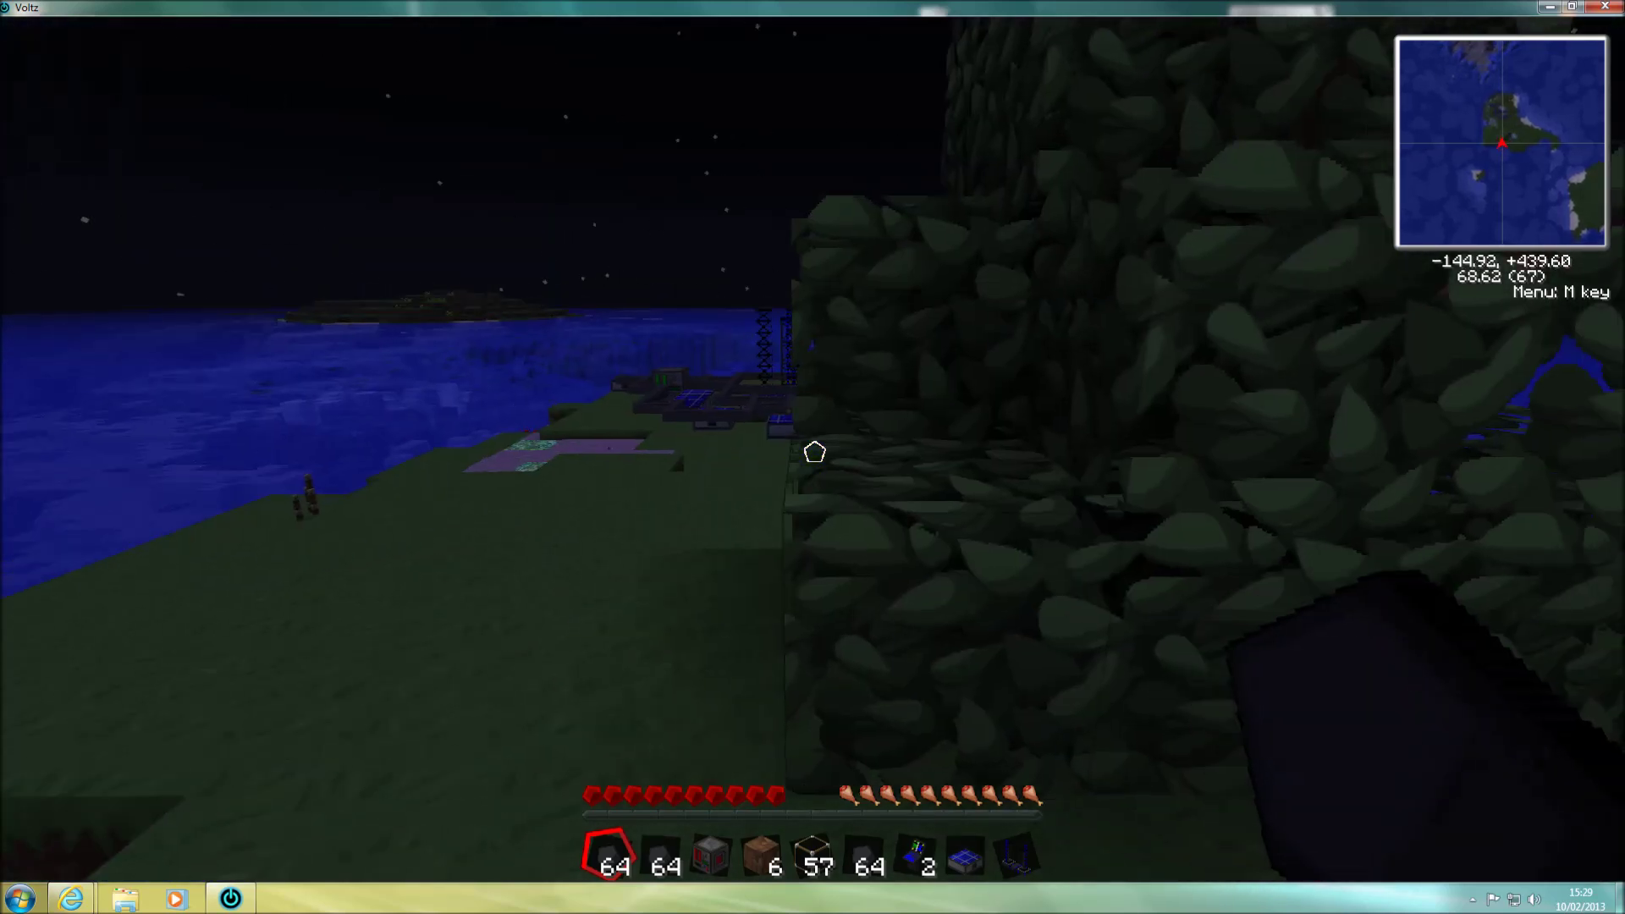
key(w)
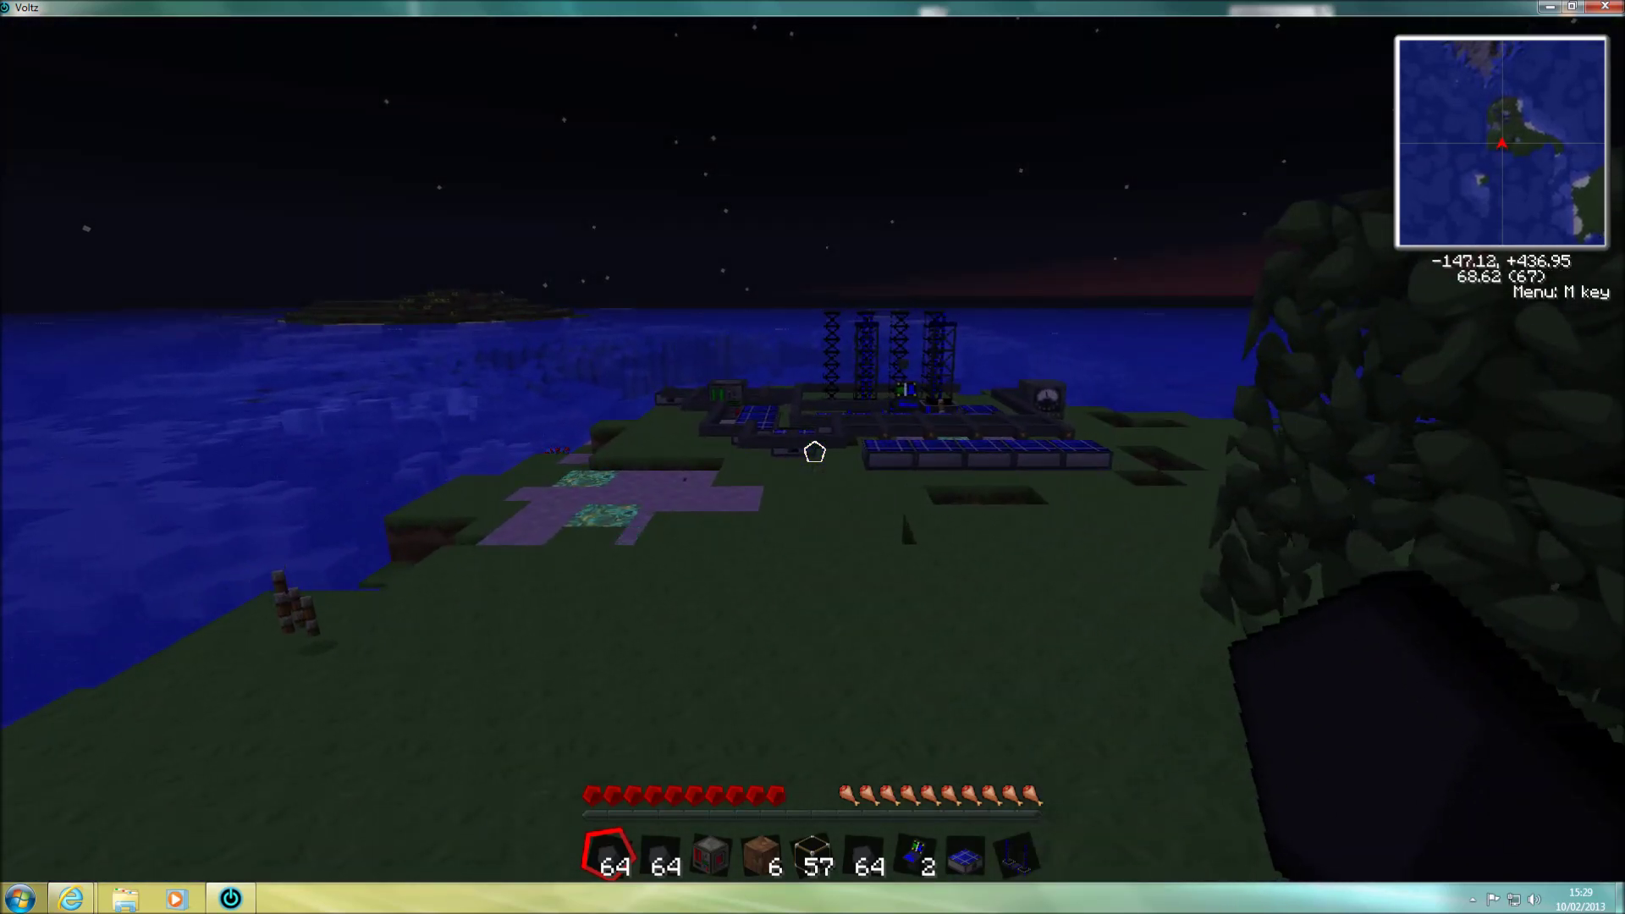